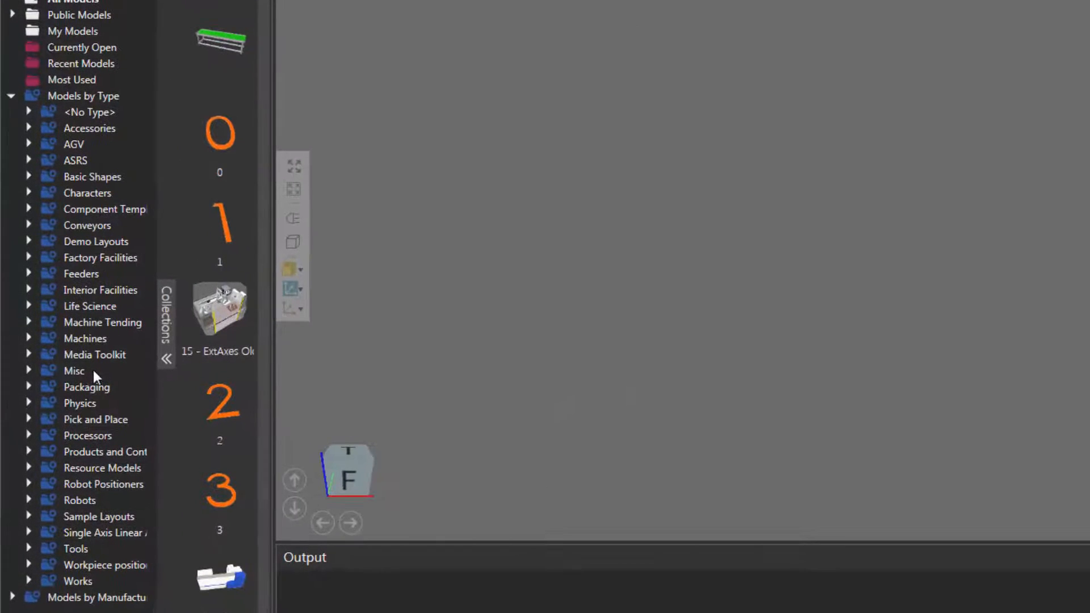
Add a Works TaskControl v3 component from the Works model collection to the empty 3D layout
click(76, 587)
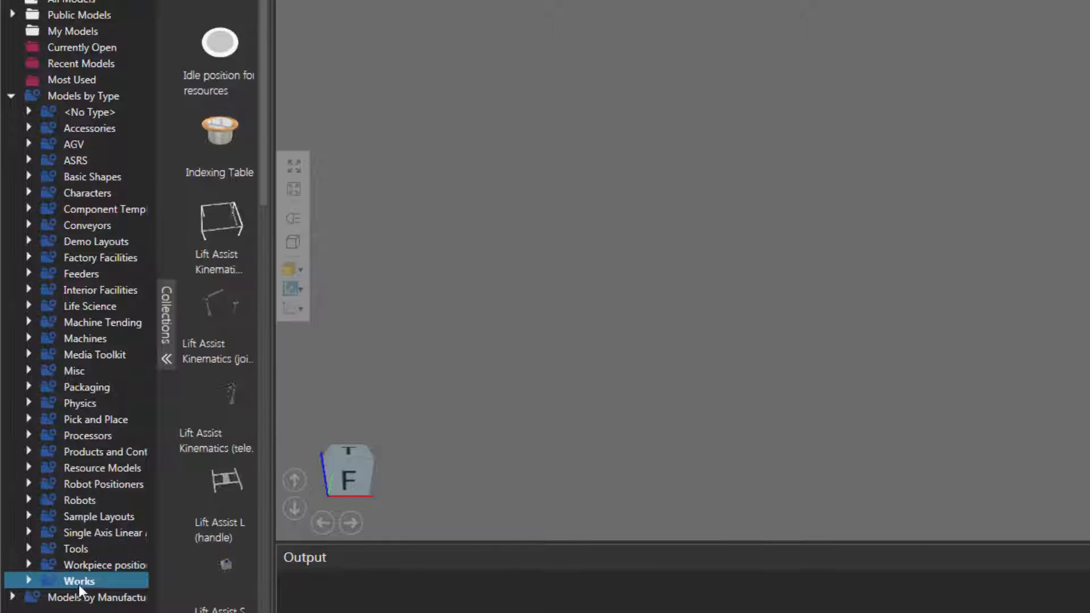
drag(264, 125, 268, 462)
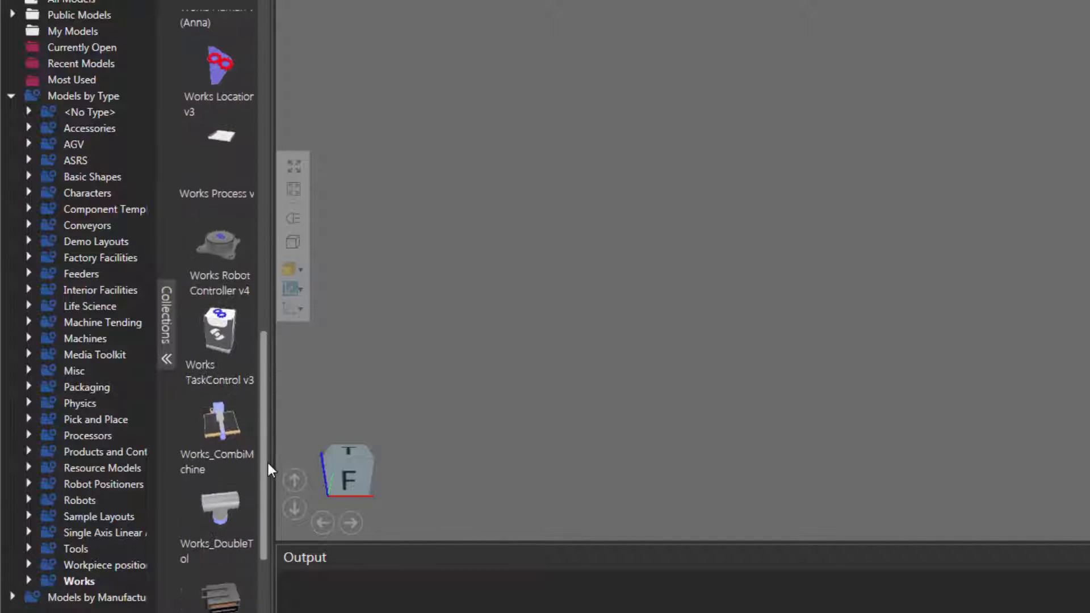
click(232, 353)
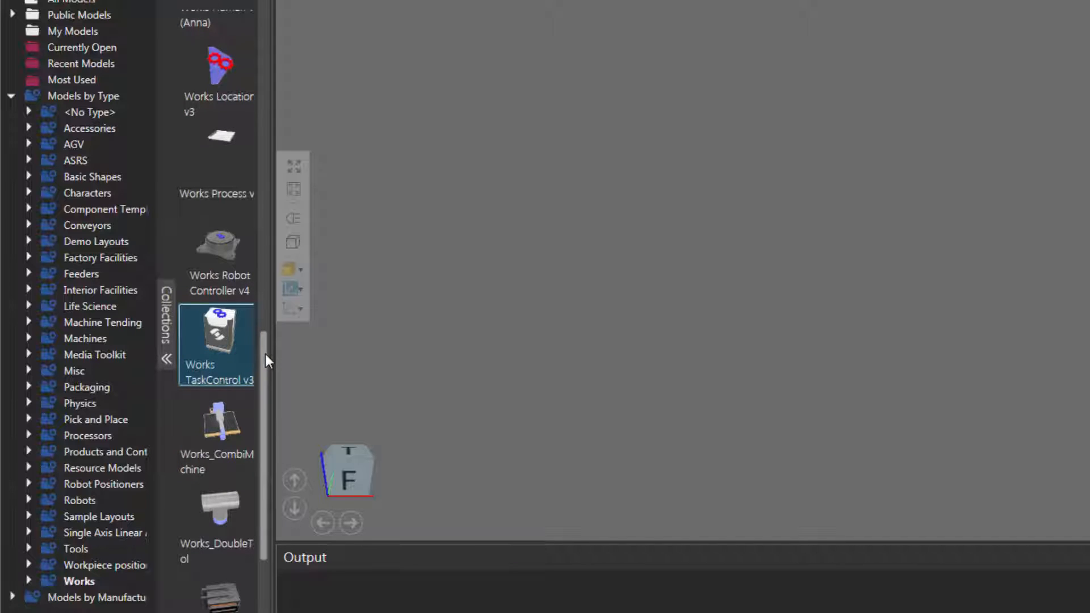
drag(549, 190, 549, 189)
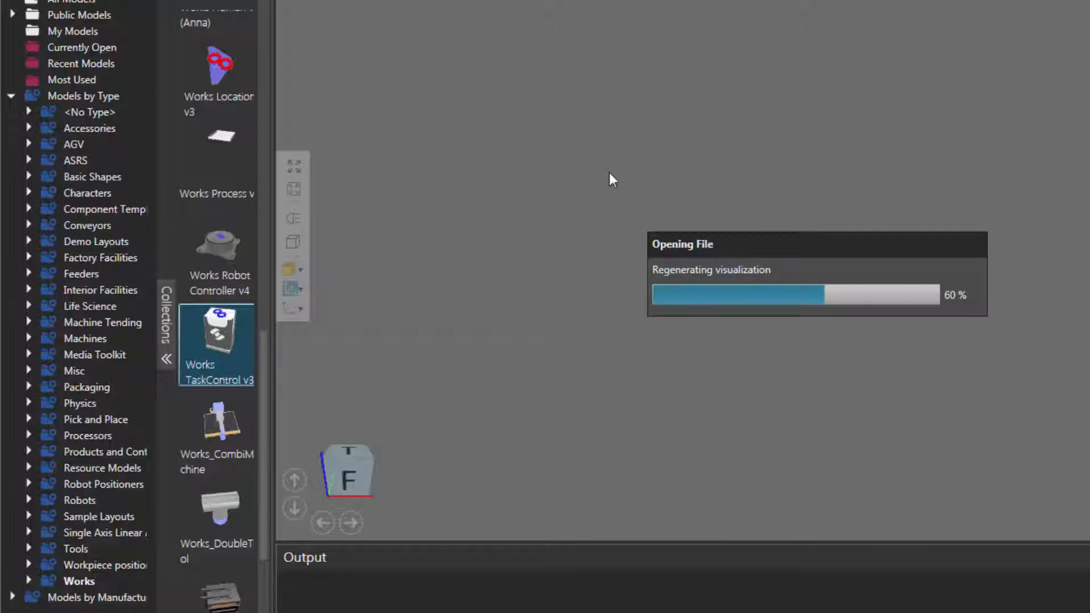
mouse_move(608, 255)
right_down()
mouse_move(596, 253)
mouse_move(605, 251)
right_up()
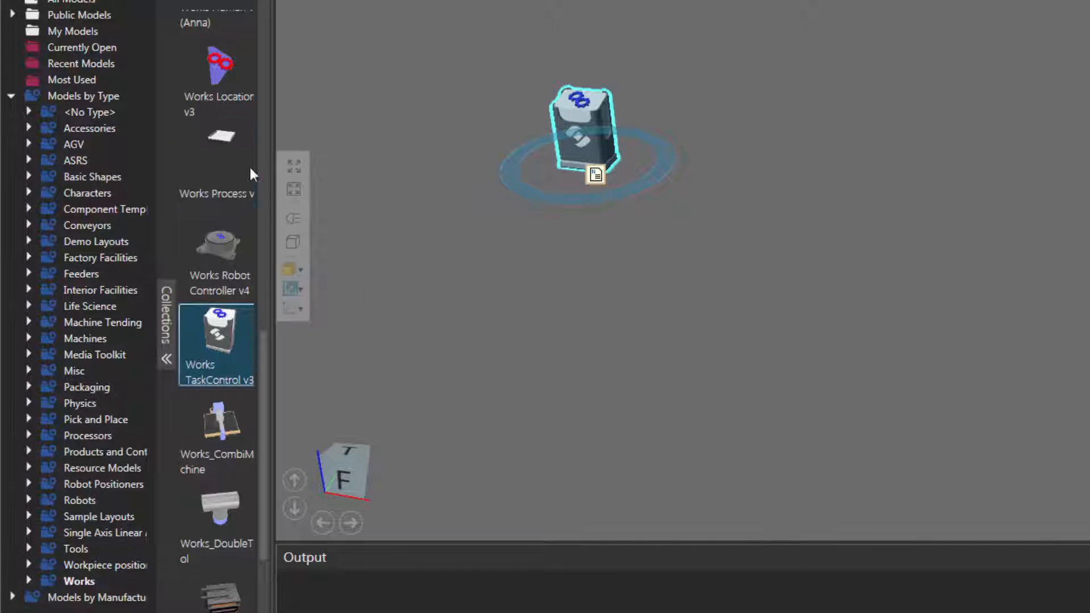
Place a Works Process v3 component in front of the Works TaskControl in the layout
click(223, 139)
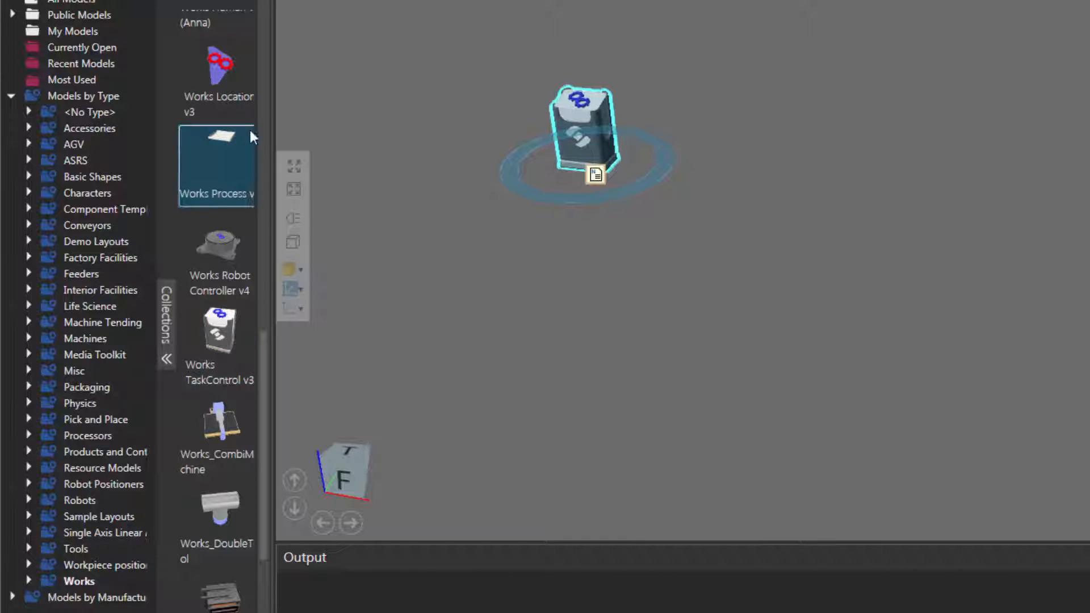
drag(276, 123, 307, 121)
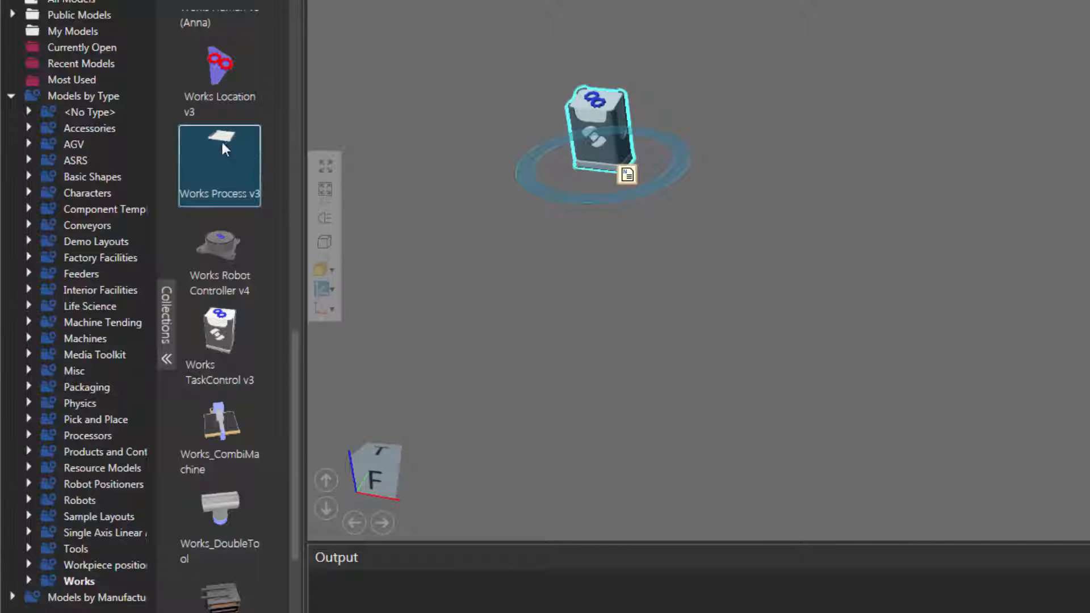
drag(601, 227, 606, 239)
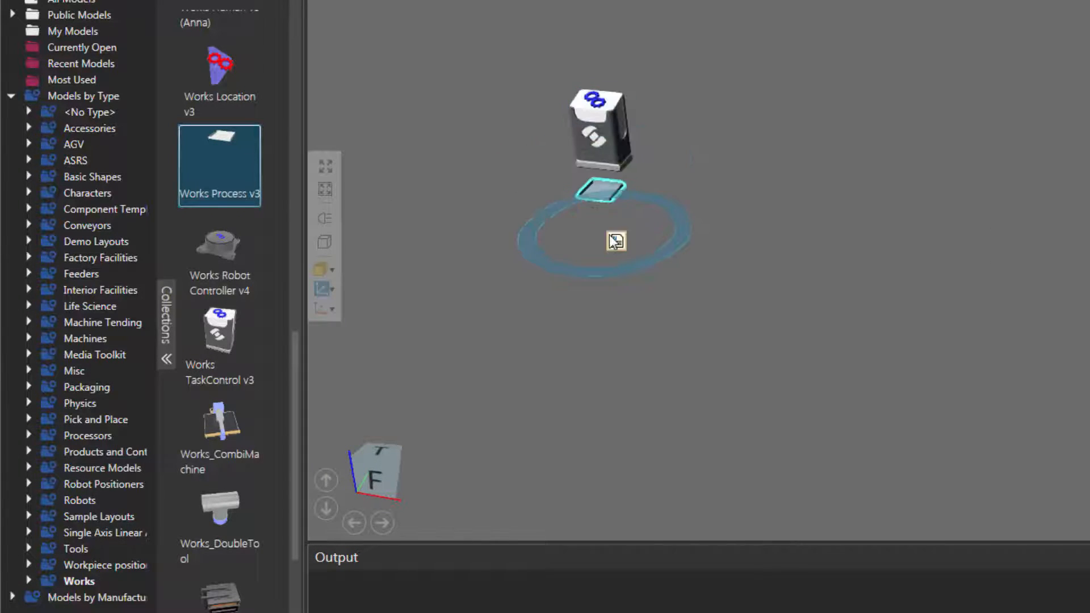
scroll(616, 236, up, 3)
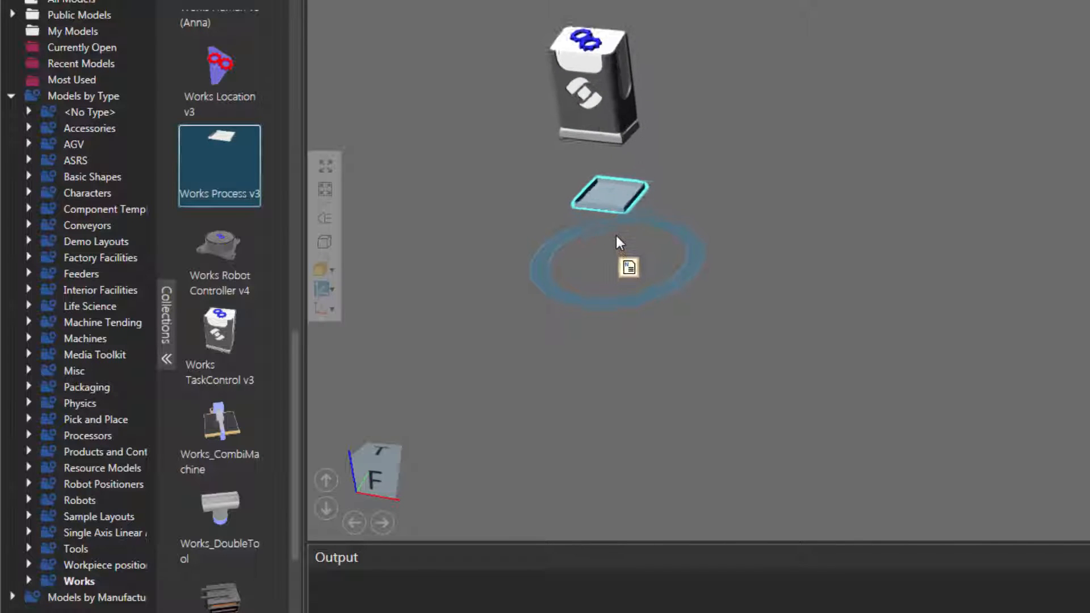
scroll(615, 236, up, 3)
middle_drag(839, 236, 919, 371)
scroll(946, 363, down, 2)
scroll(947, 364, down, 1)
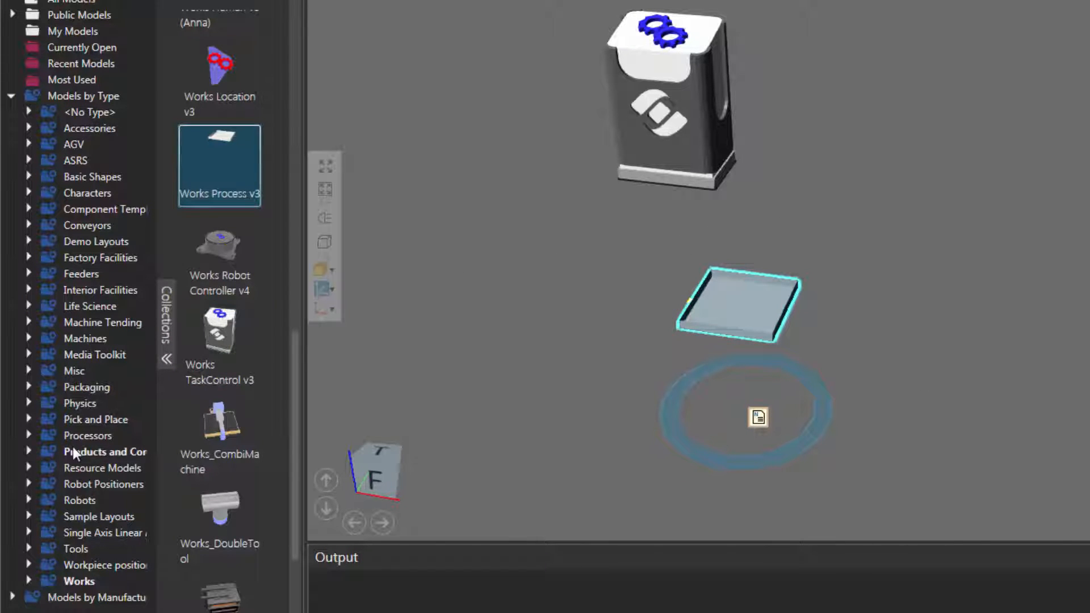
Search the Visual Components products and containers for "pallet" and place a Euro Pallet beside the Works TaskControl
click(28, 451)
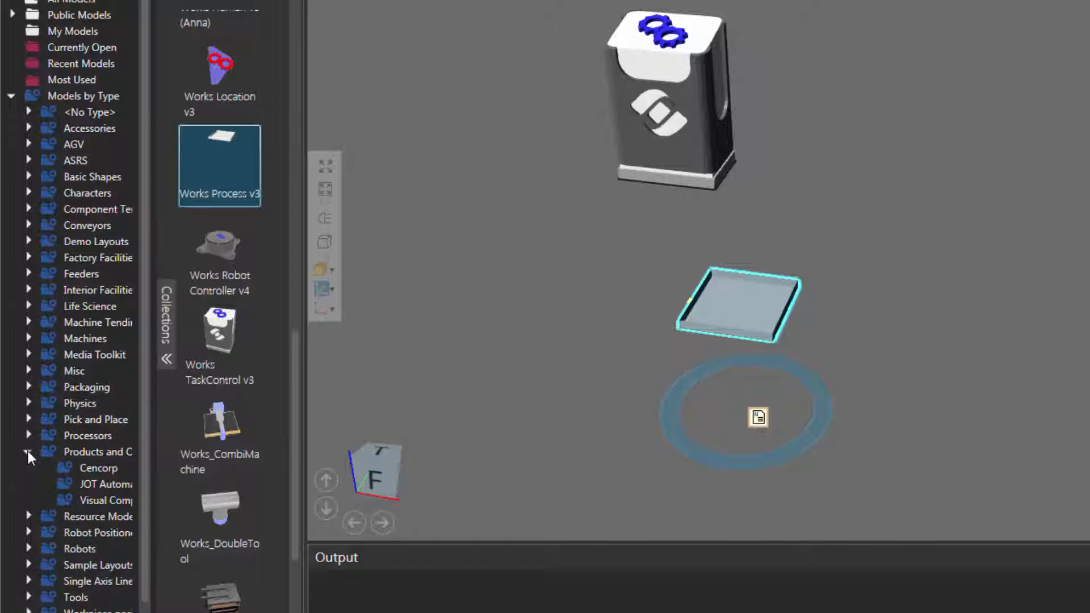
click(86, 500)
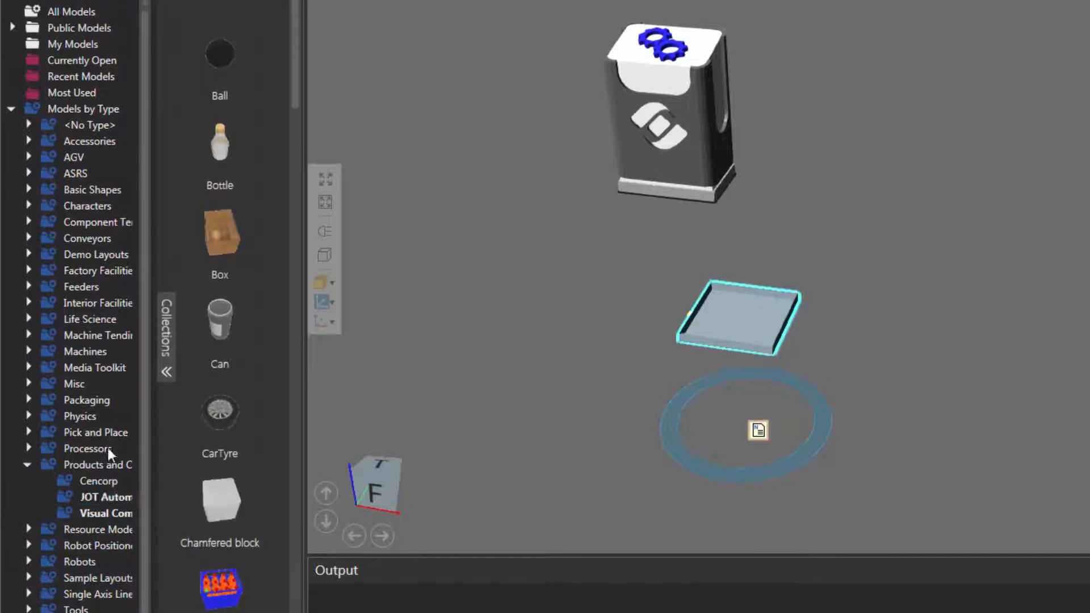
click(215, 19)
text(pa)
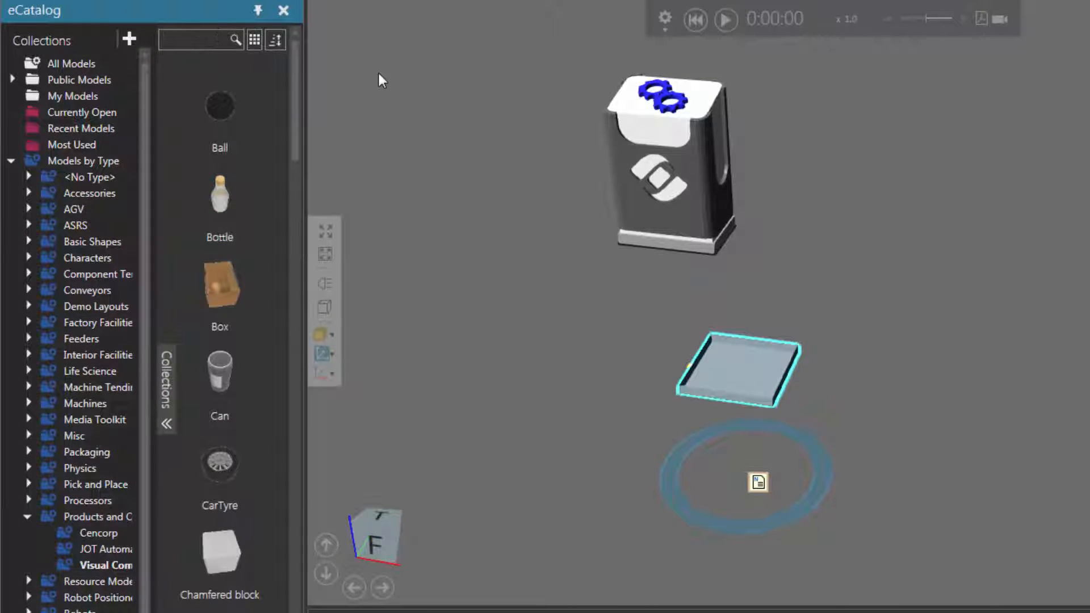
text(llet)
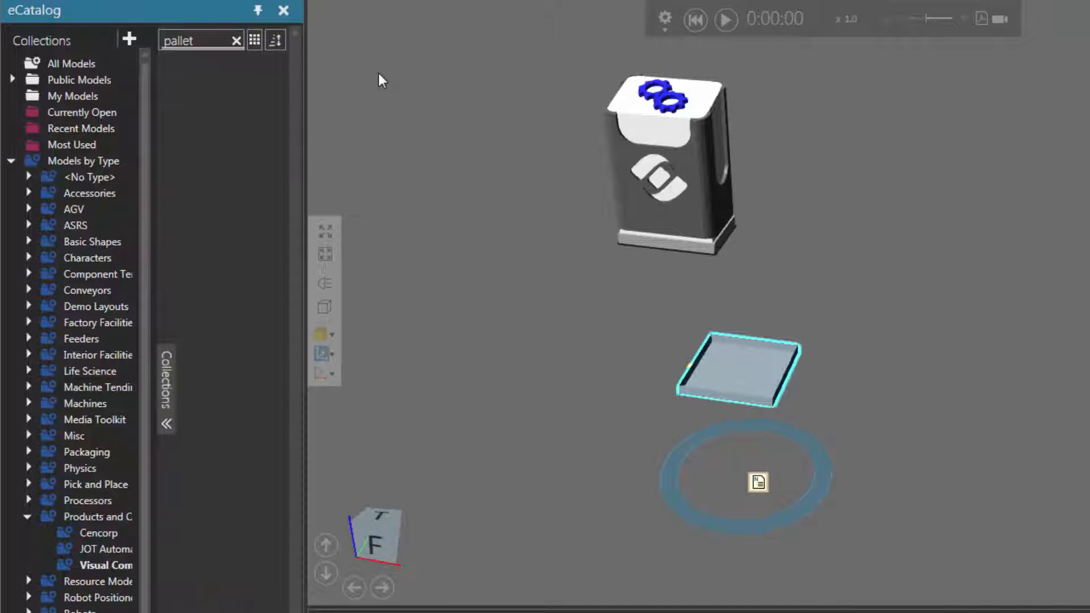
click(232, 109)
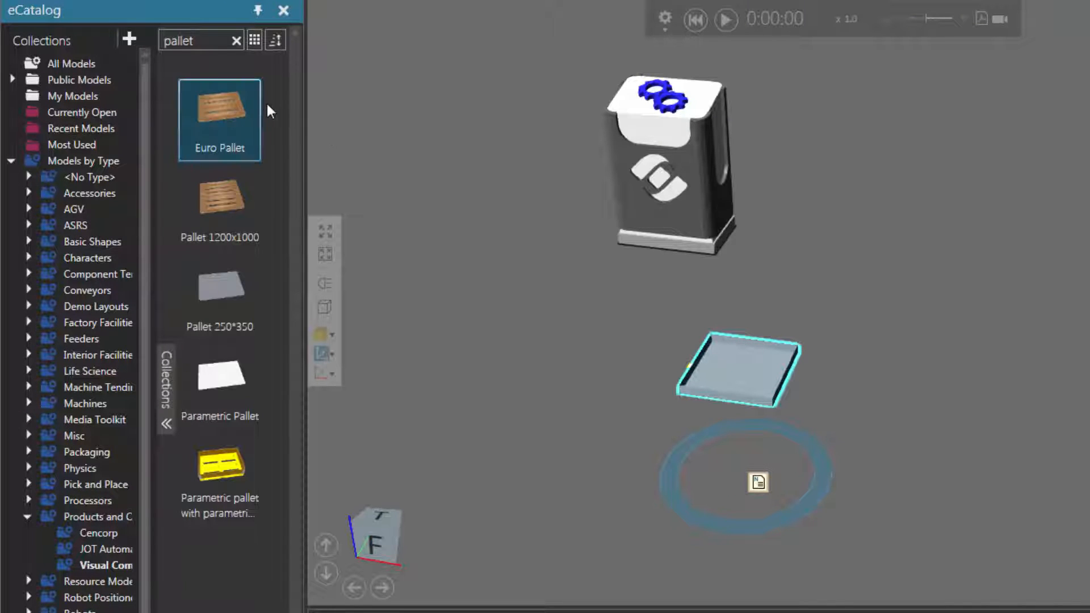
drag(214, 113, 550, 211)
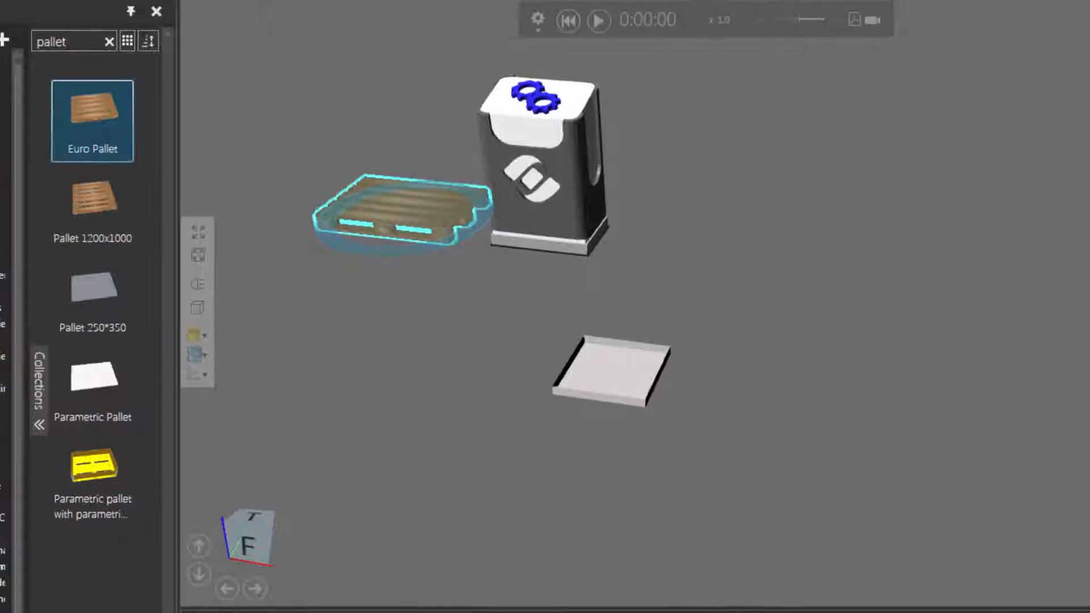
Copy the Euro Pallet's component name from its properties
click(957, 206)
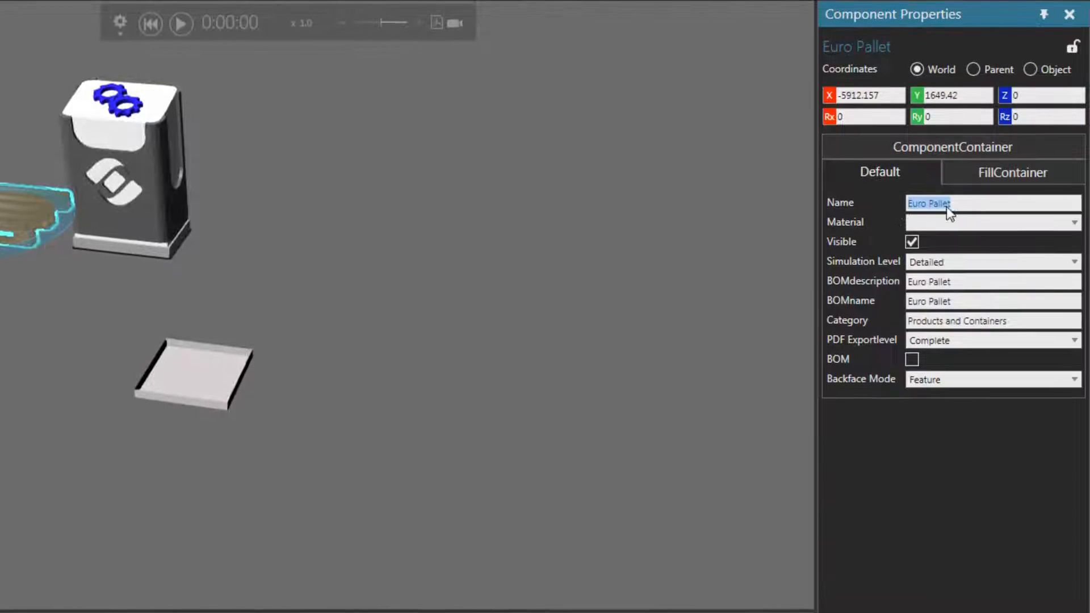
right_click(959, 206)
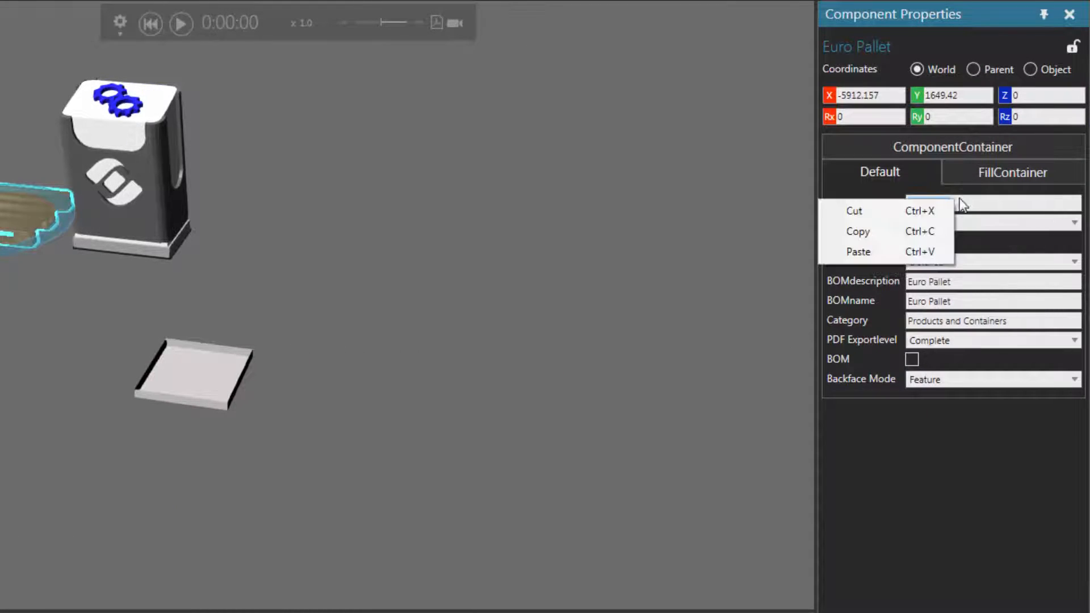
click(904, 233)
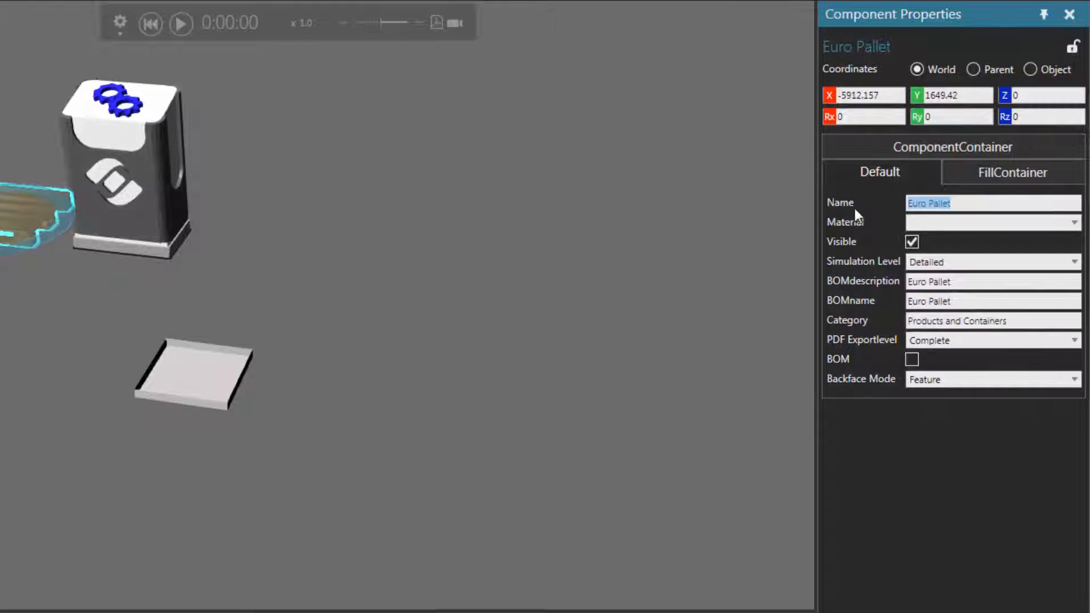
Set the Works Process component list to Euro Pallet and create a Create task from it
click(193, 370)
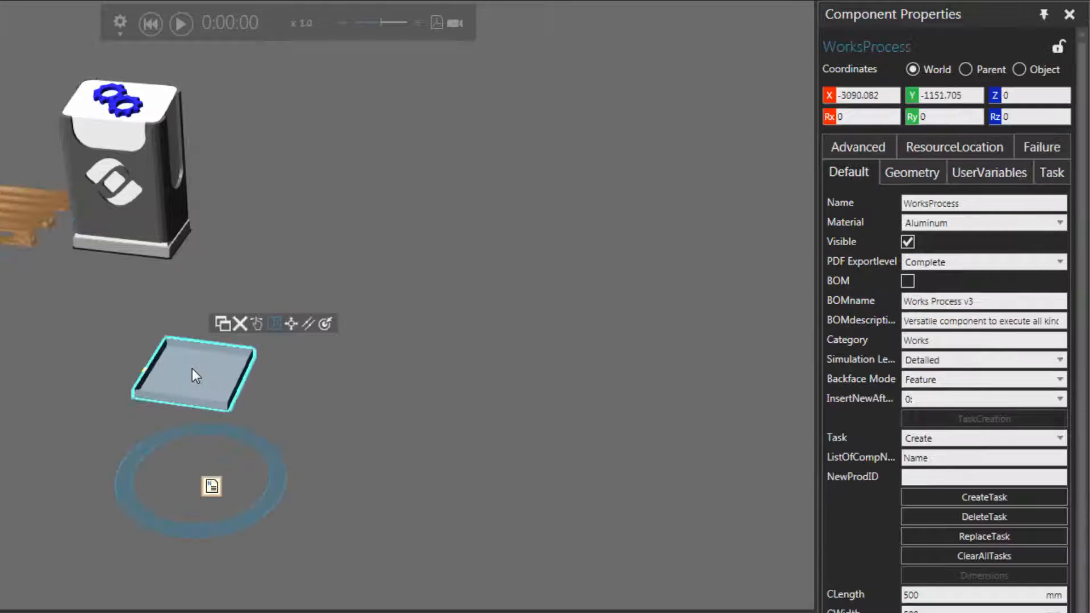
scroll(192, 370, up, 3)
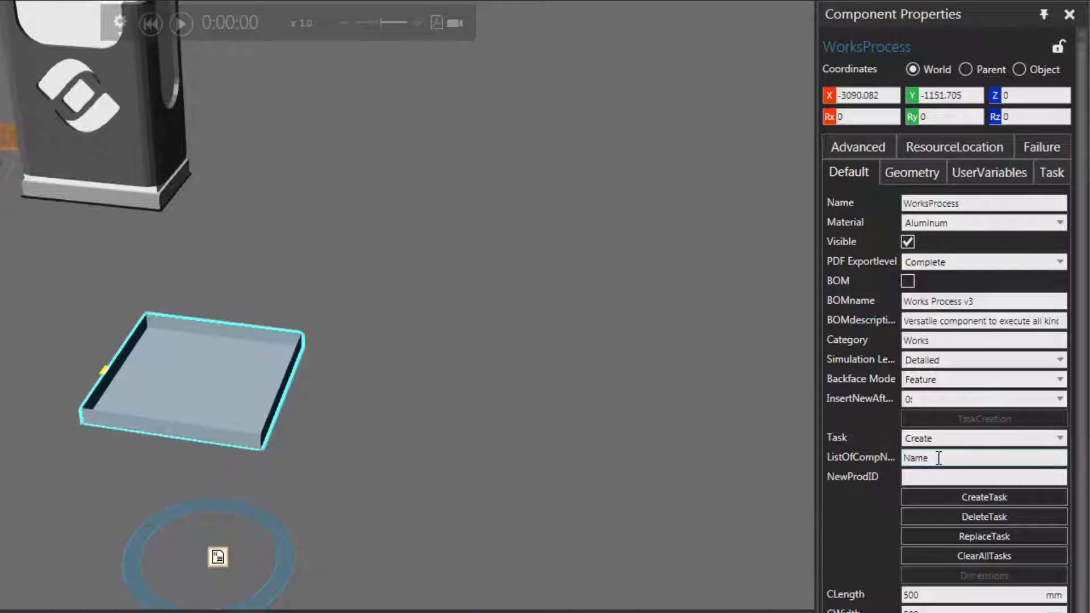
click(876, 455)
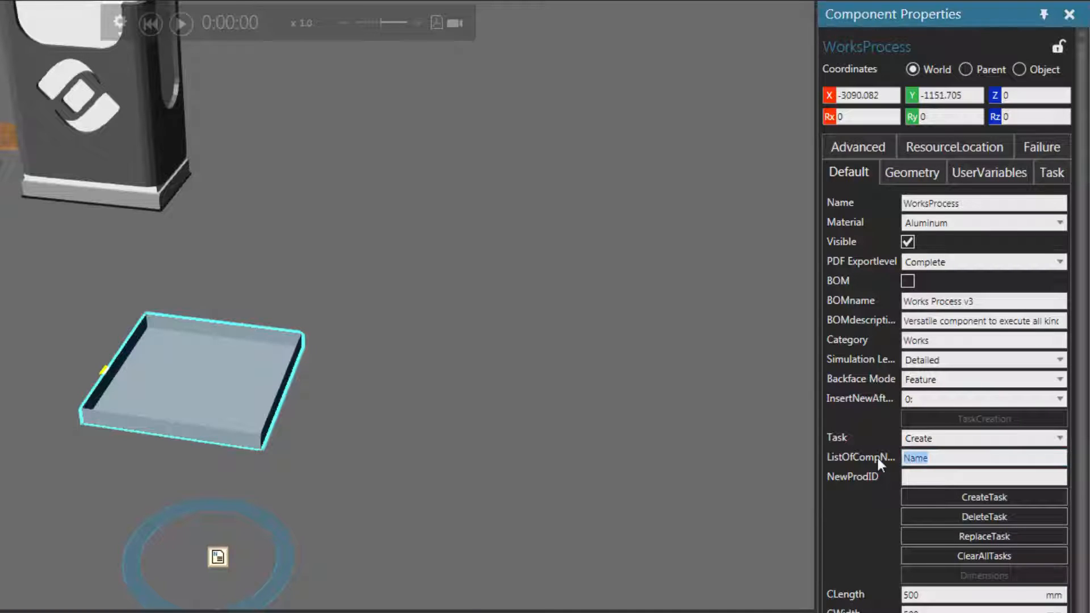
right_click(918, 457)
click(991, 508)
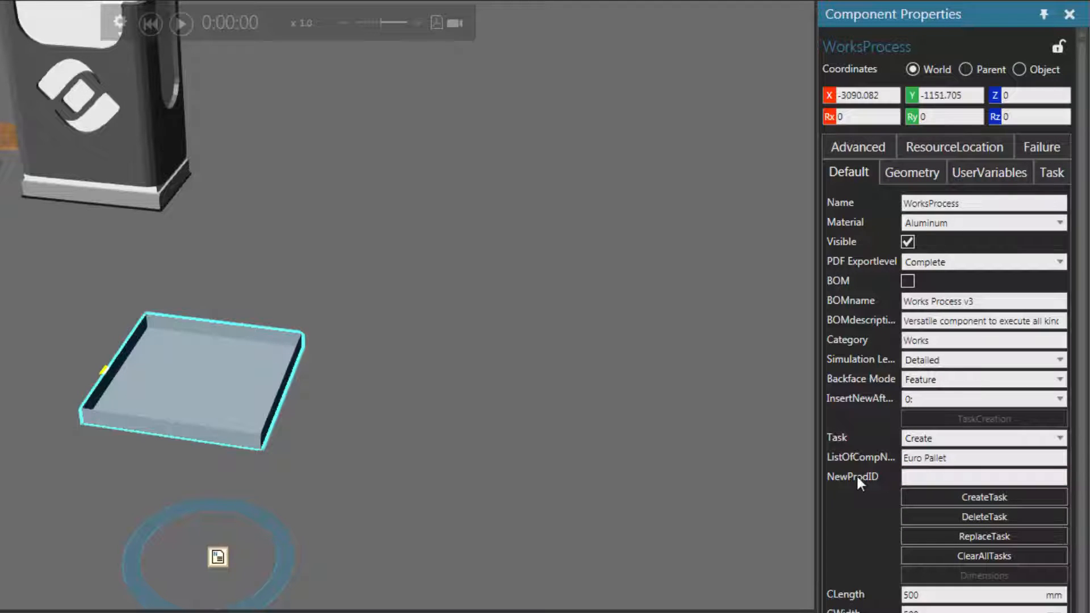
click(916, 495)
Run the simulation to check the pallet creation on the Works Process, then reset it
click(181, 23)
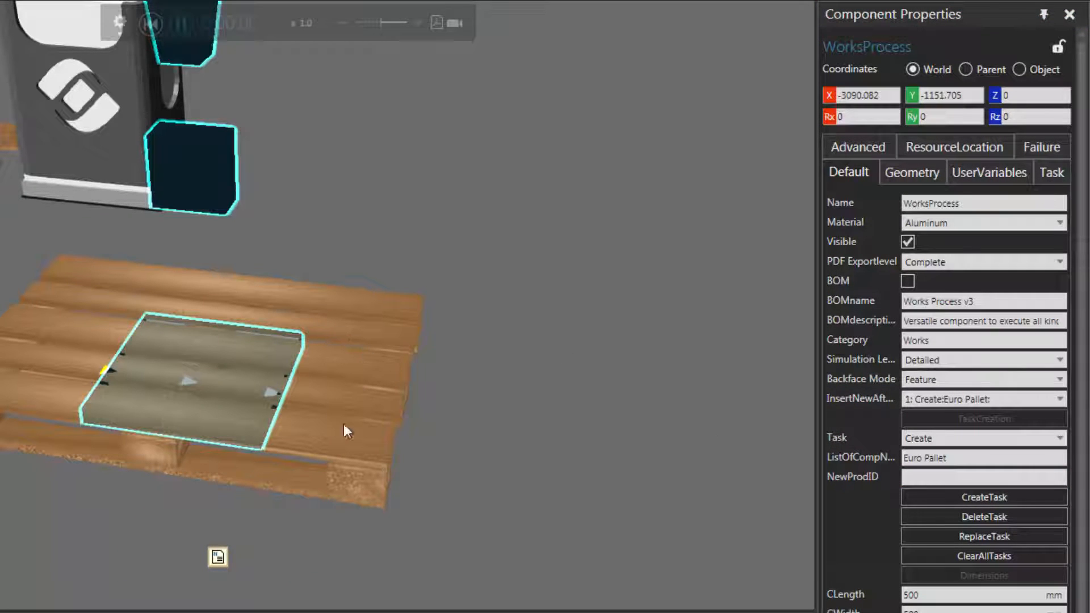
mouse_move(451, 458)
right_down()
mouse_move(435, 457)
mouse_move(446, 466)
right_up()
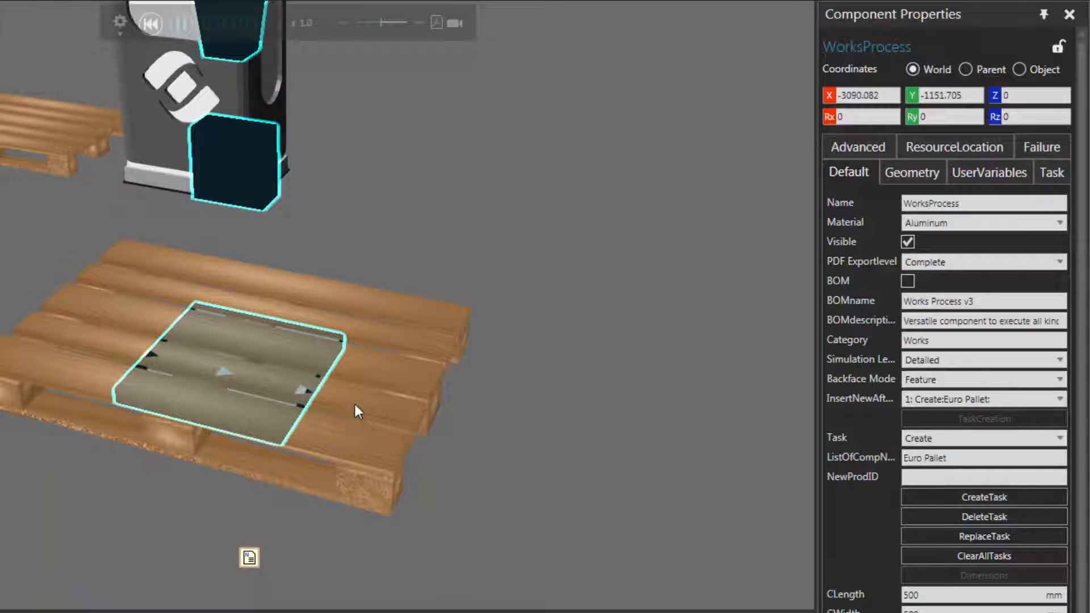
click(151, 21)
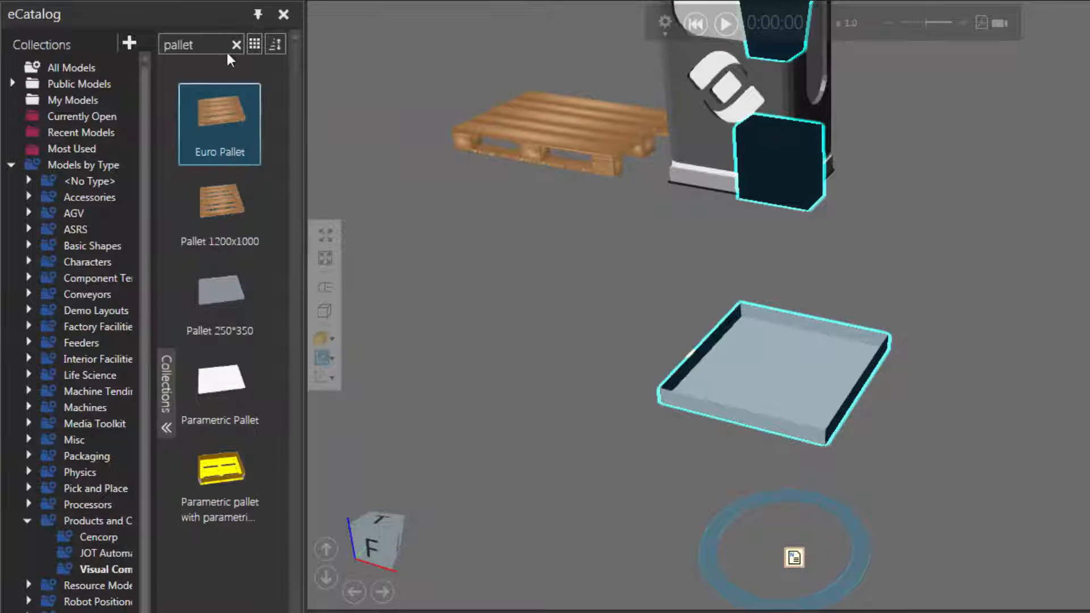
Search the catalog for "cube" and place the Cube next to the Euro Pallet in the layout
click(236, 45)
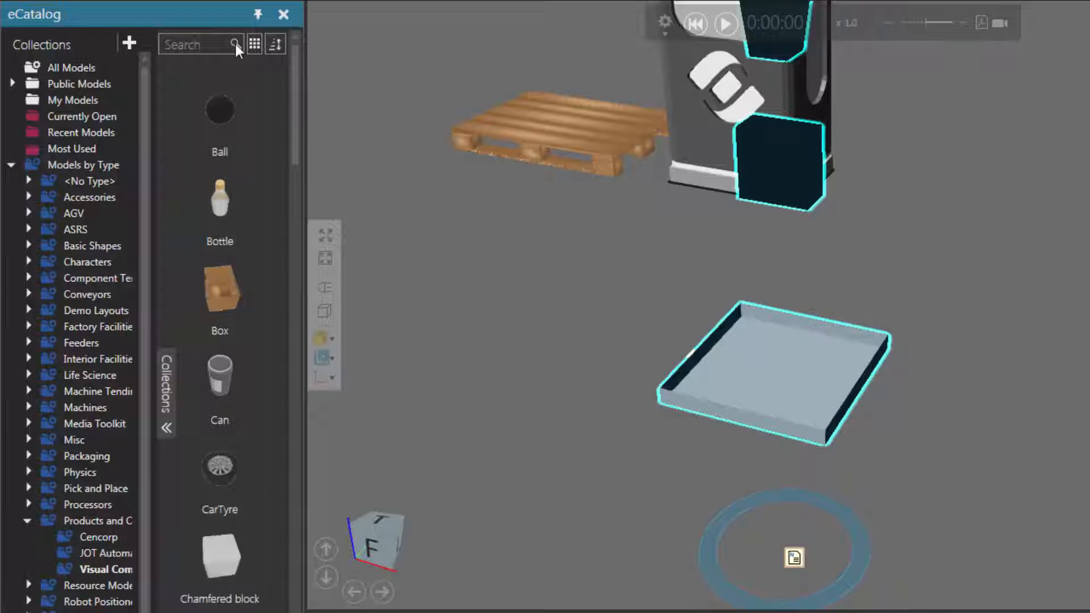
click(173, 43)
text(cube)
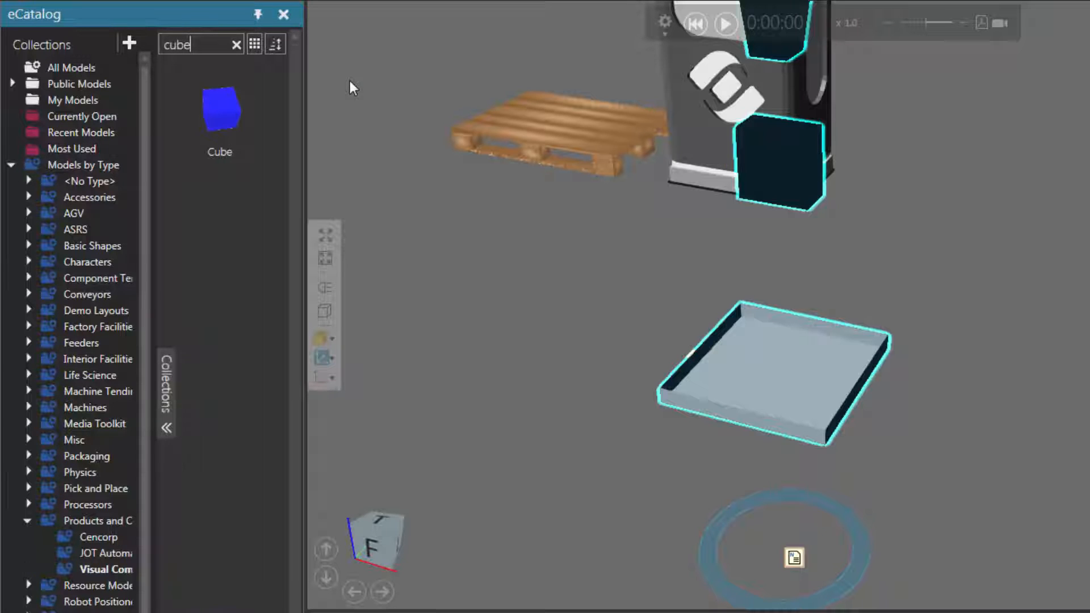
click(218, 118)
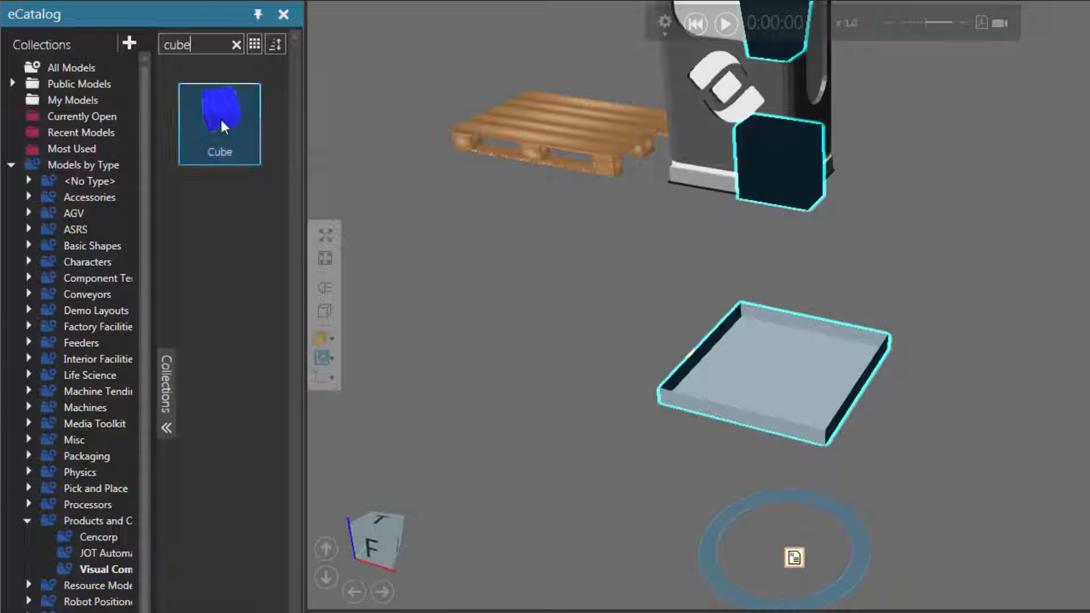
drag(221, 118, 428, 119)
ctrl+right_drag(574, 260, 635, 329)
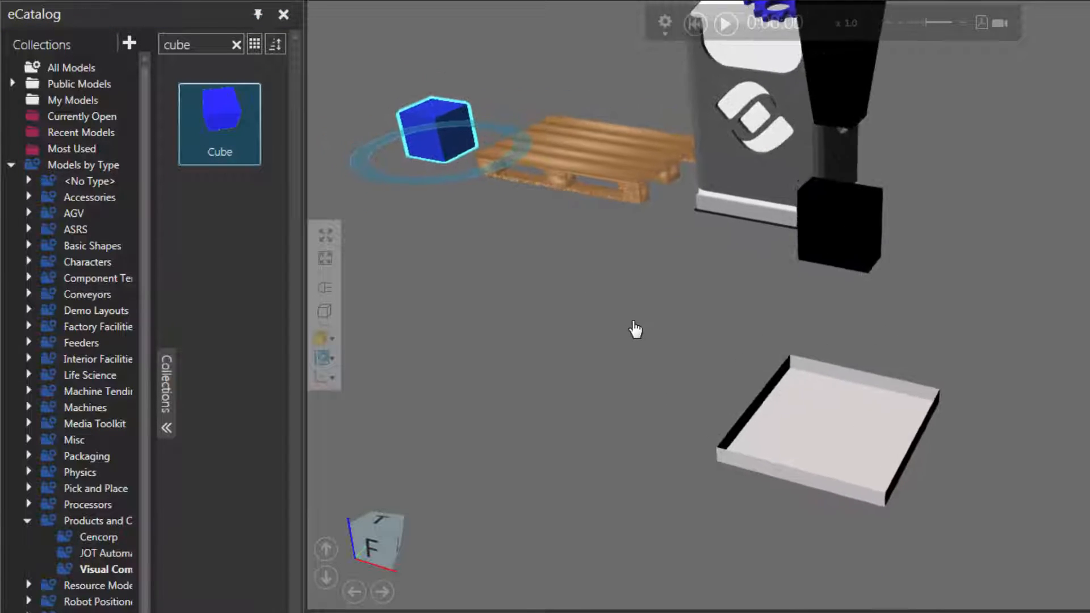
scroll(635, 323, down, 3)
right_drag(631, 384, 603, 399)
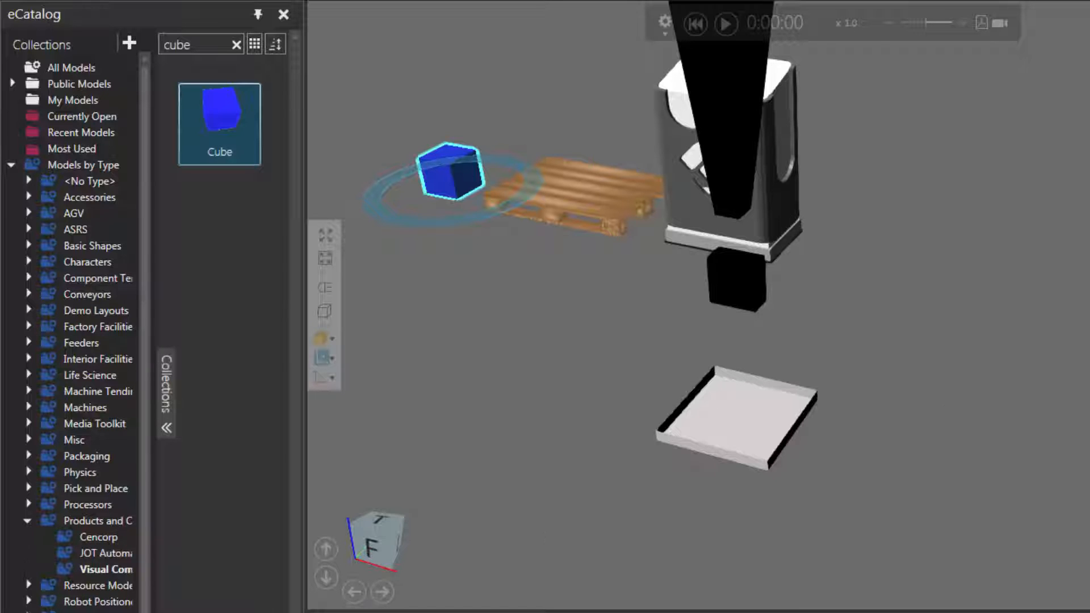
Switch the Works Process task to CreatePattern and set its single component name to Cube
click(91, 612)
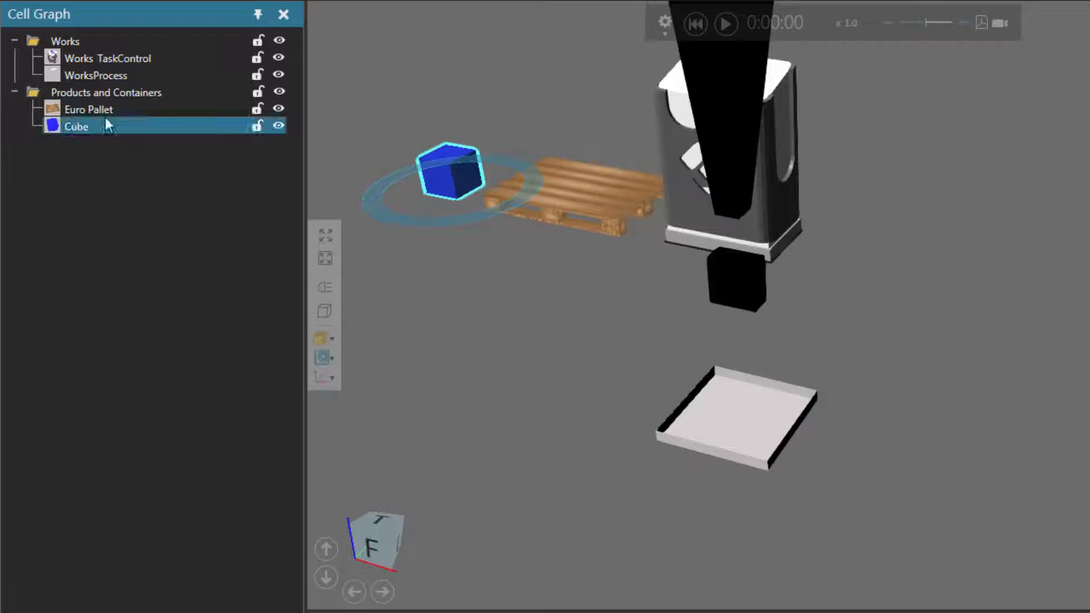
click(744, 410)
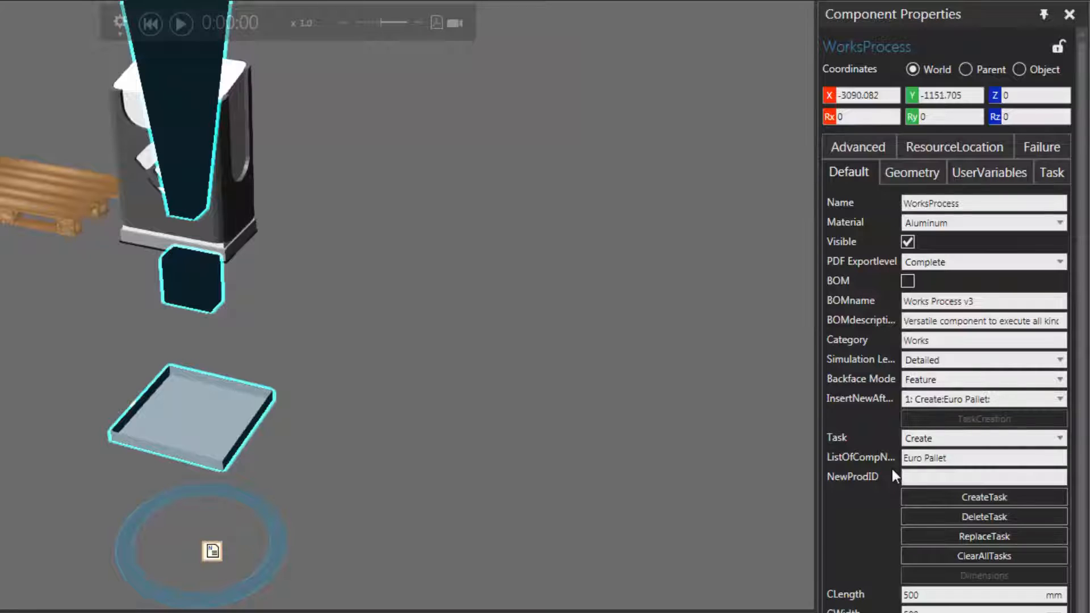
click(953, 438)
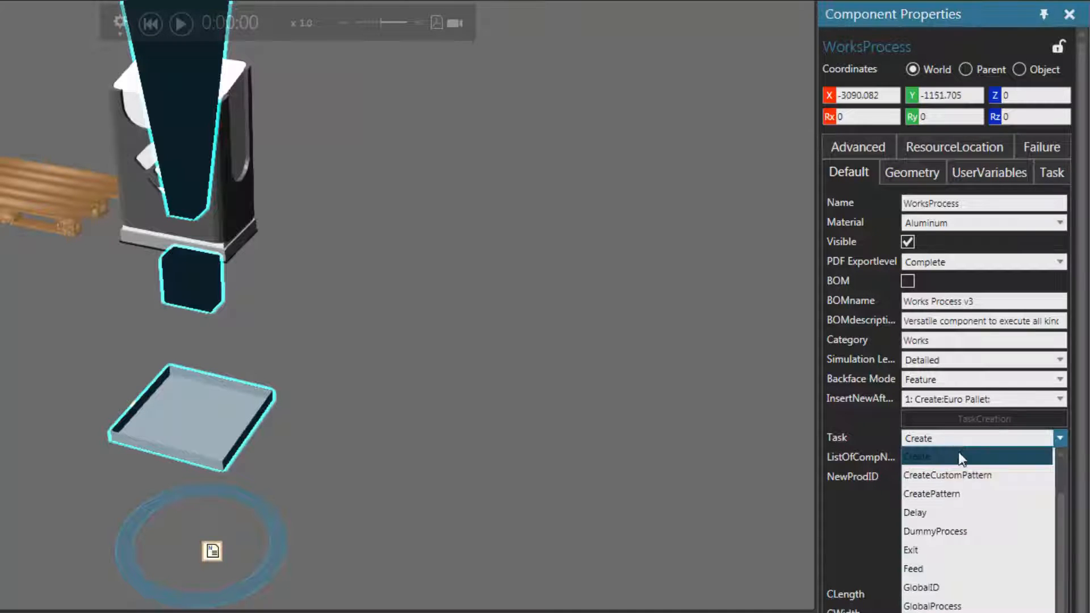
click(968, 494)
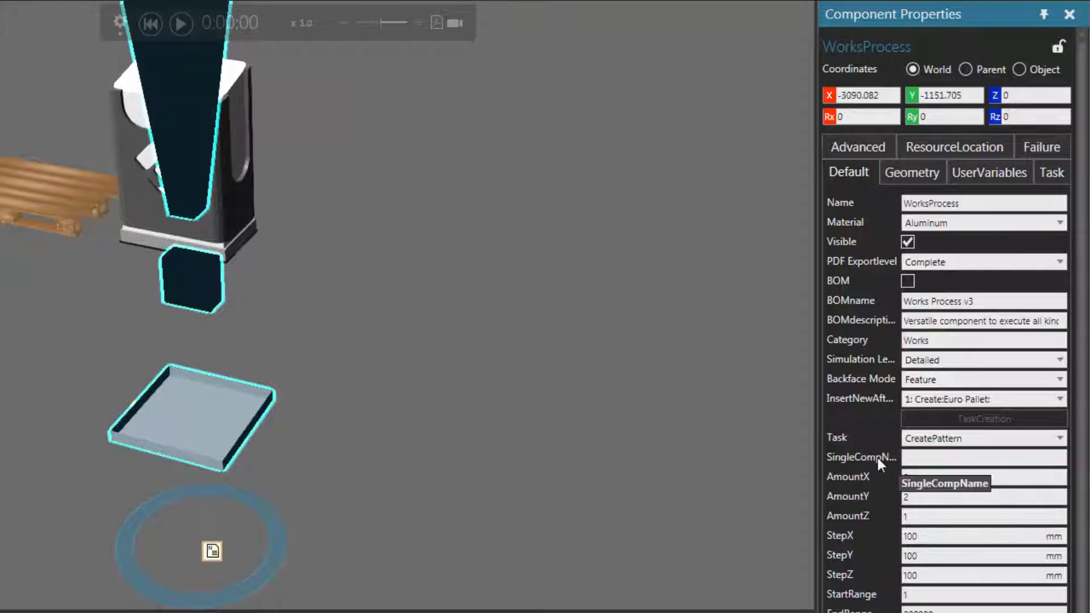
click(907, 458)
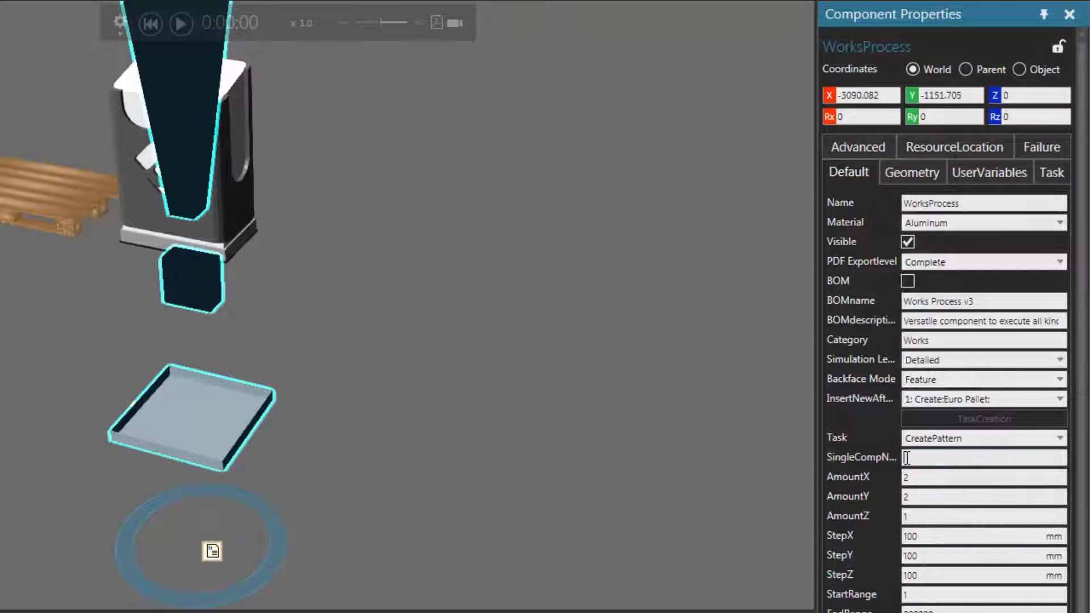
right_click(906, 458)
click(973, 511)
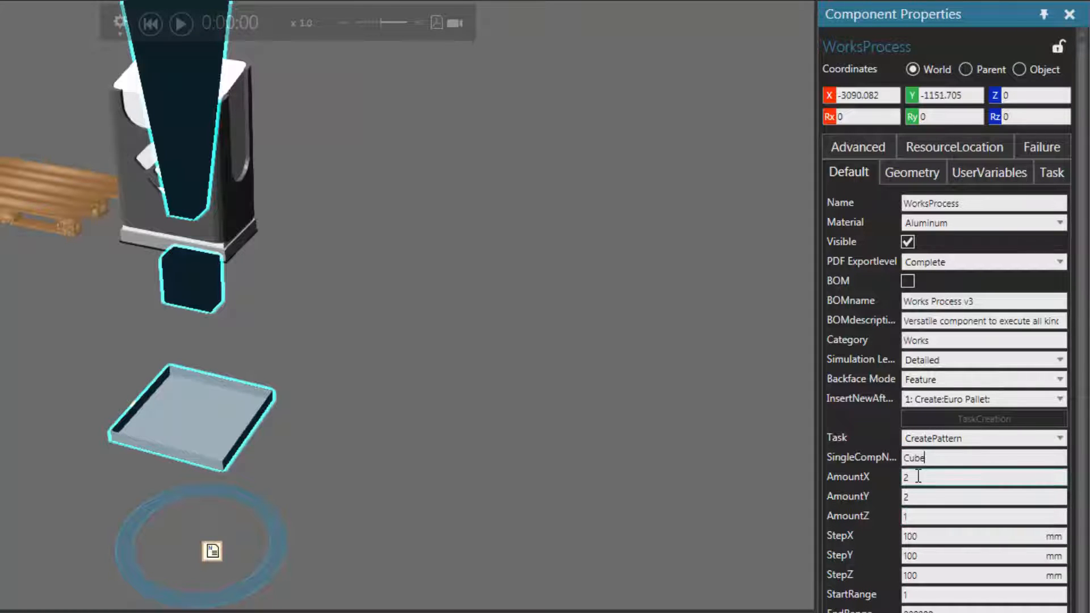
Set the pattern's EndRange to 1 and create the CreatePattern task on the Works Process
scroll(904, 507, down, 3)
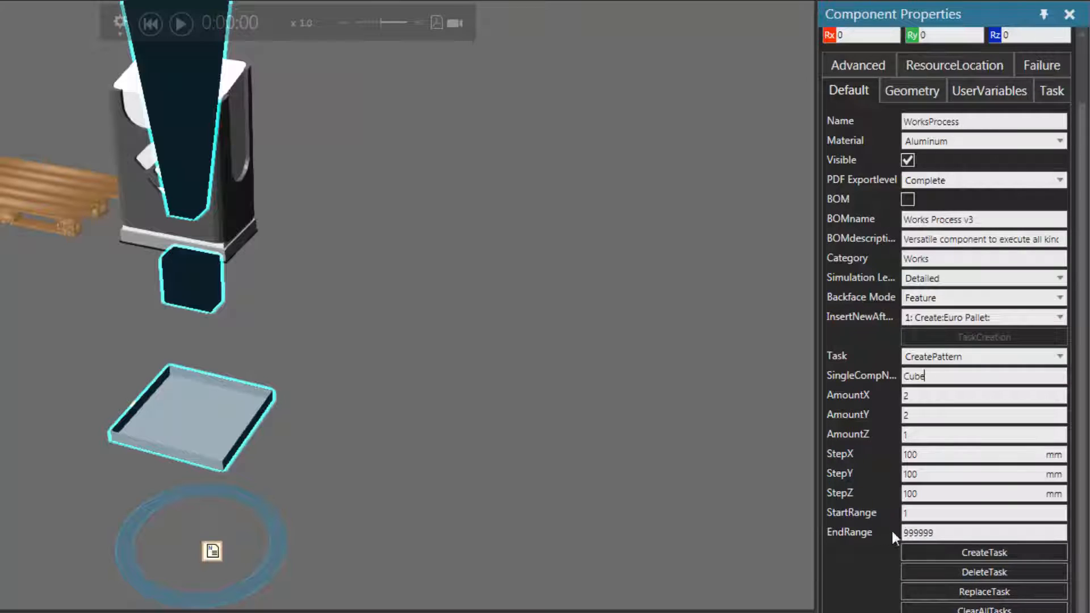
click(941, 531)
drag(941, 530, 871, 530)
text(1)
click(922, 549)
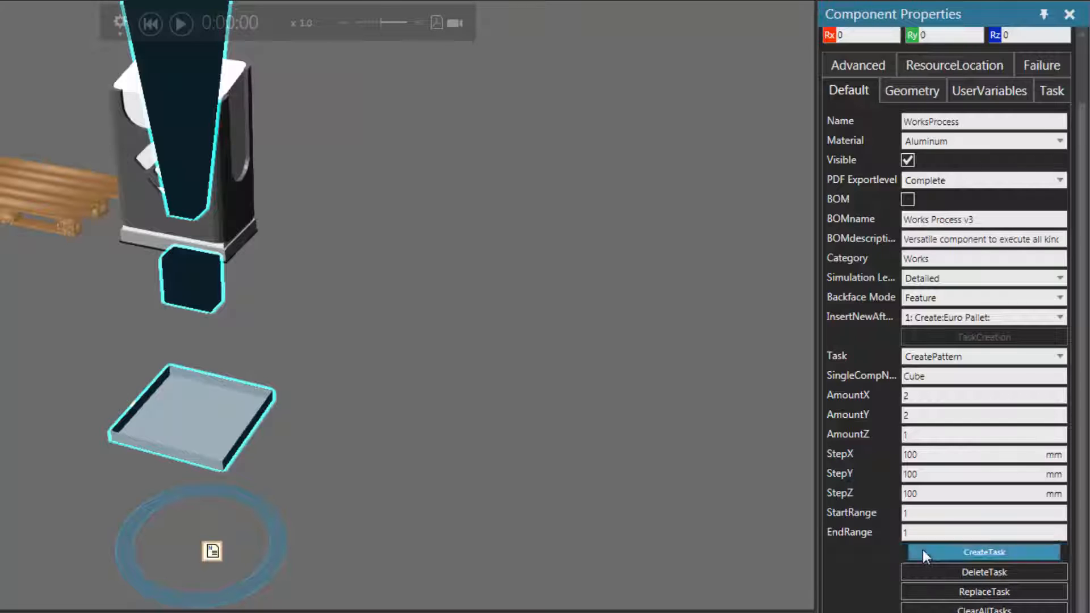
Run the simulation briefly and pause it to examine the Cube created on the Euro Pallet
click(180, 22)
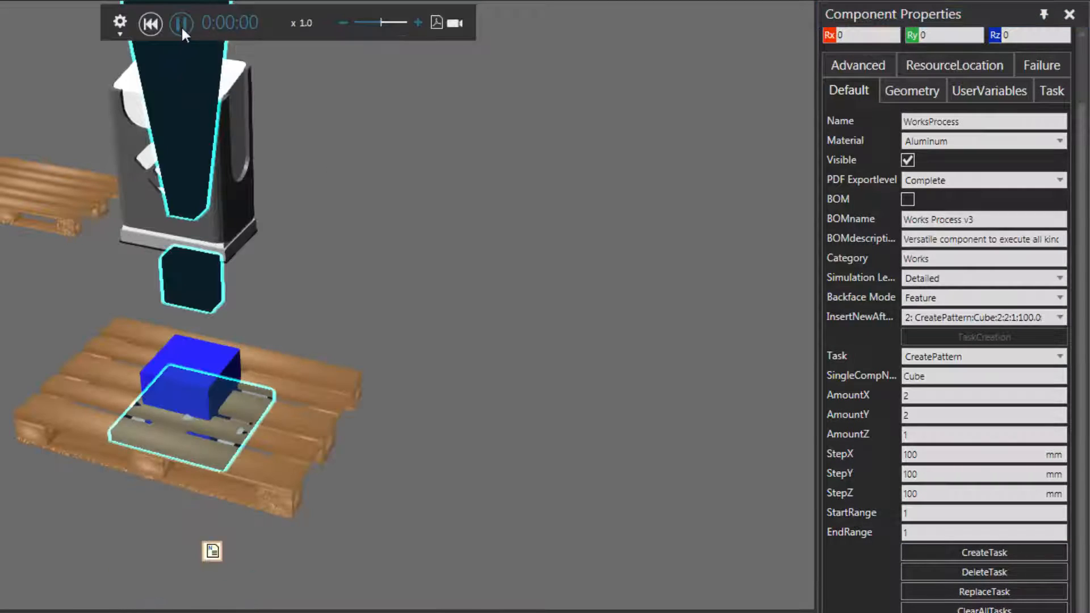
scroll(278, 420, up, 2)
middle_drag(408, 488, 479, 465)
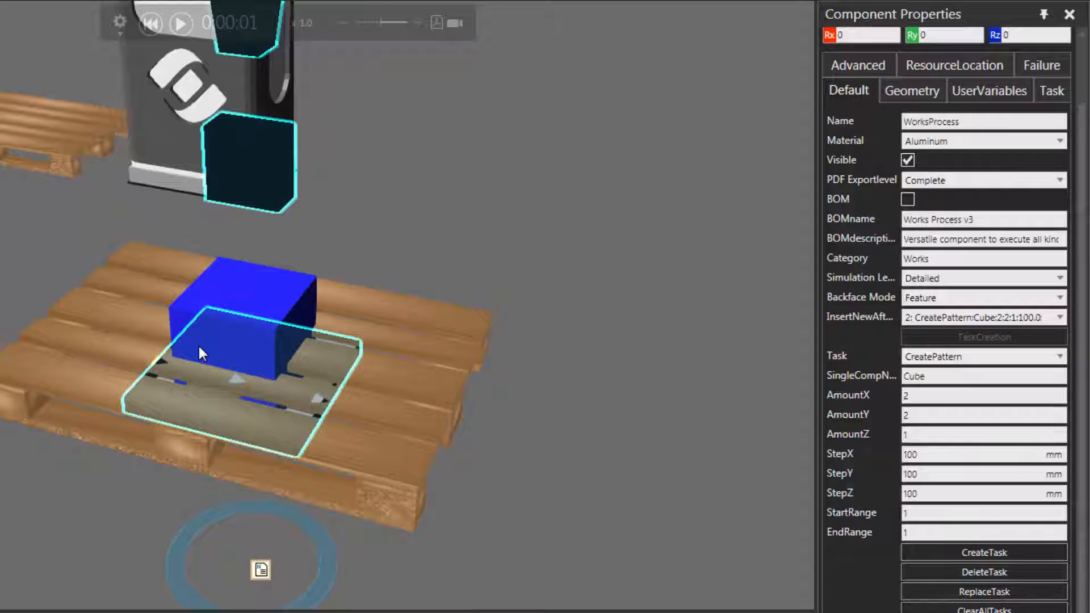
Raise the created Cube clear of the pallet to a Z height of about 1046 mm
click(241, 291)
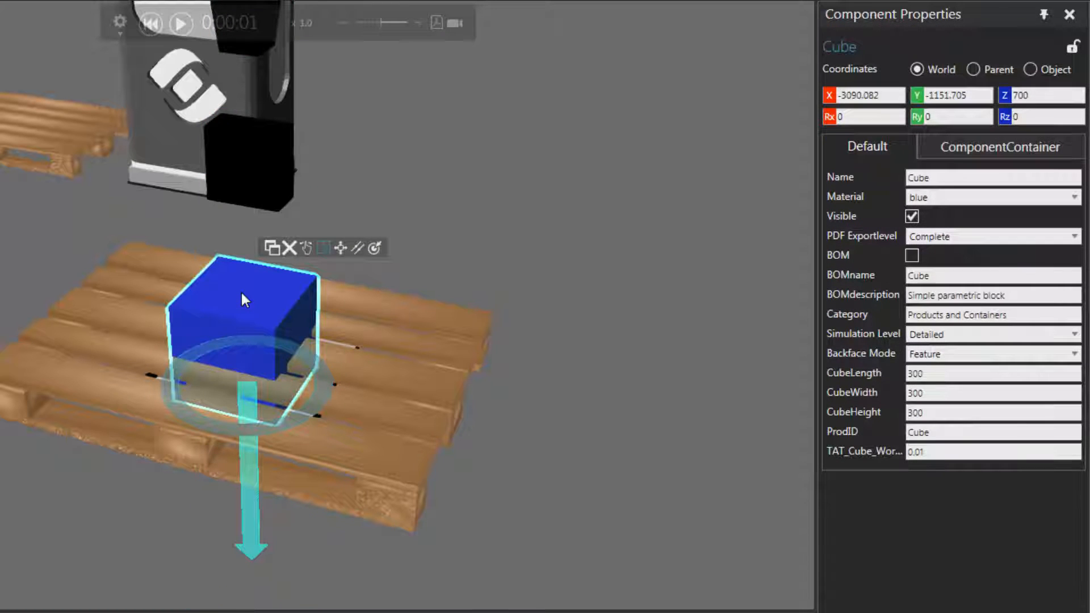
click(339, 247)
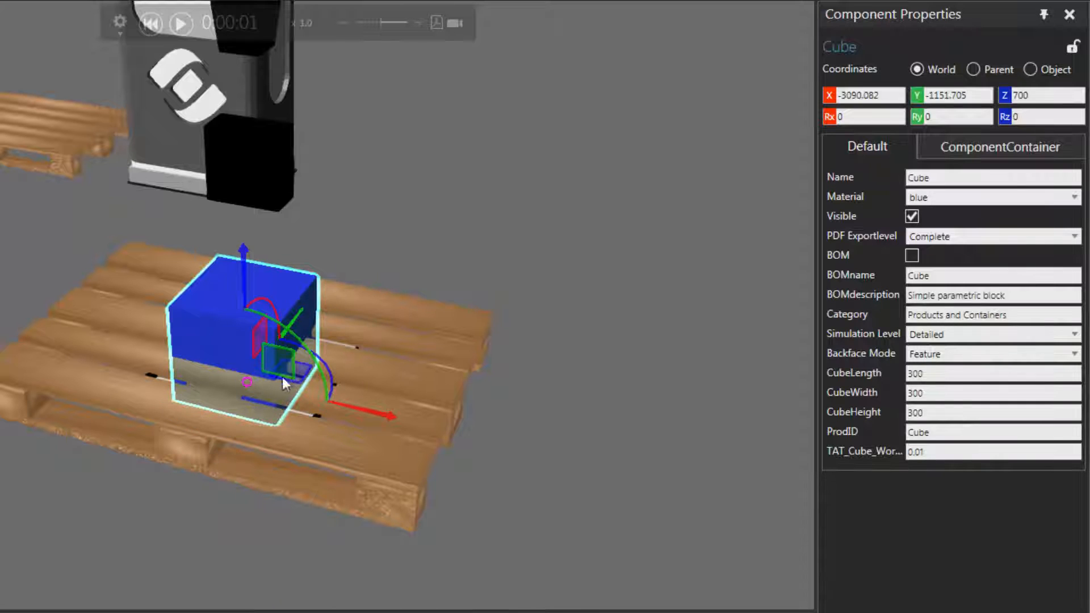
drag(247, 295, 242, 171)
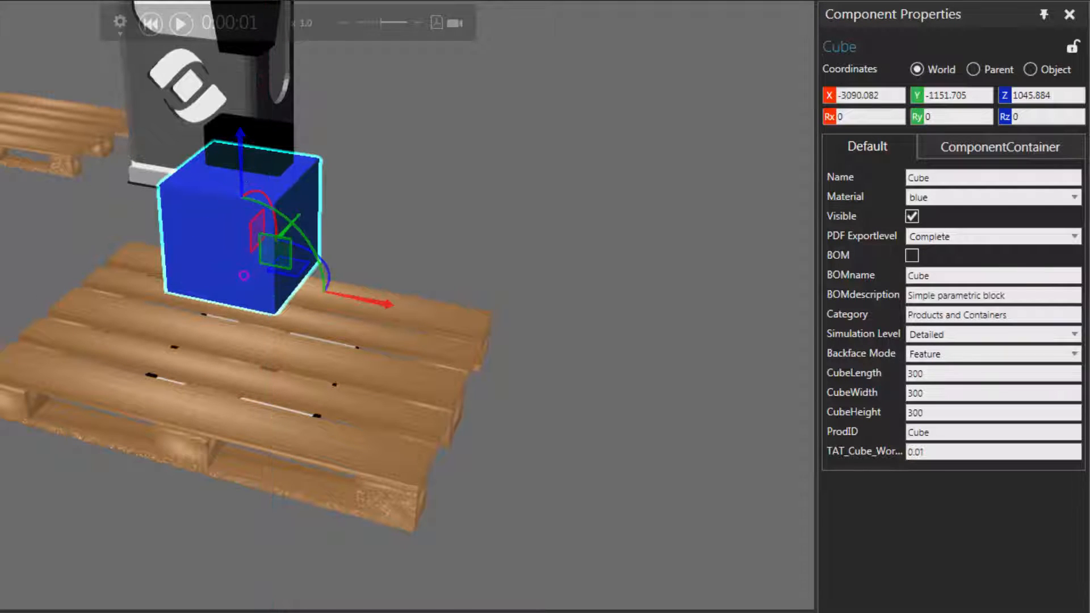
Align the created Cube's lower front-left corner with the top front-left corner of the pallet beneath it
right_drag(6, 307, 45, 258)
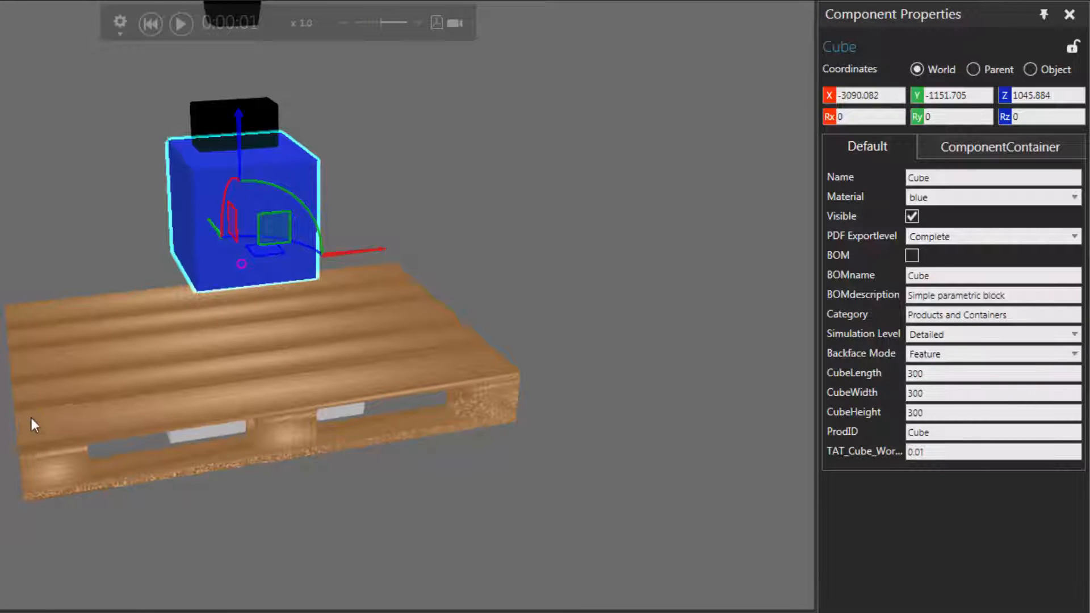
key(shift)
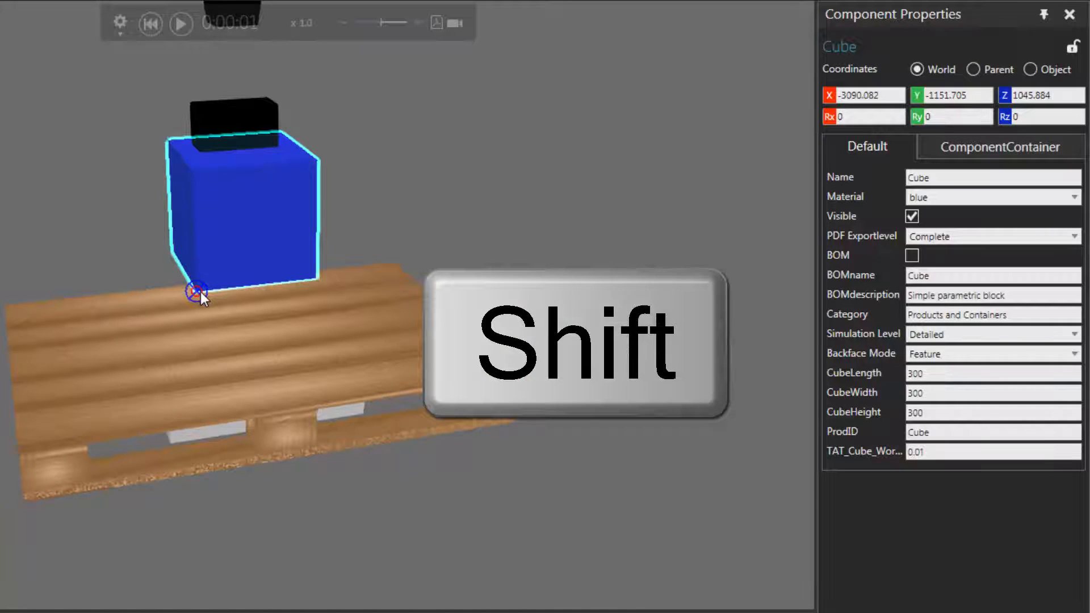
shift+scroll(200, 292, up, 6)
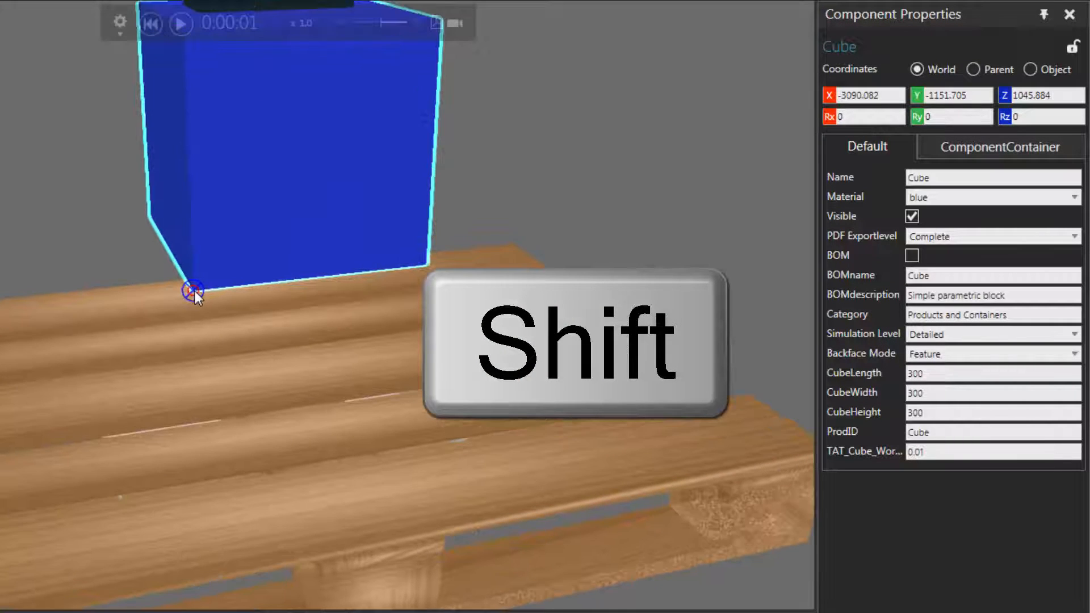
drag(194, 290, 0, 549)
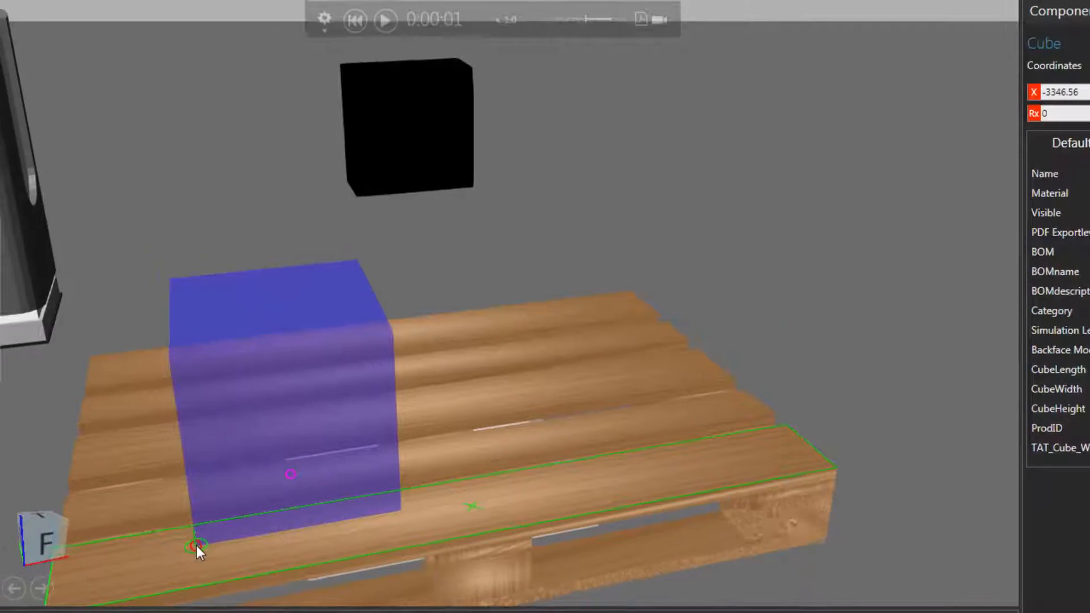
scroll(196, 547, down, 5)
drag(197, 546, 155, 582)
middle_drag(389, 590, 694, 421)
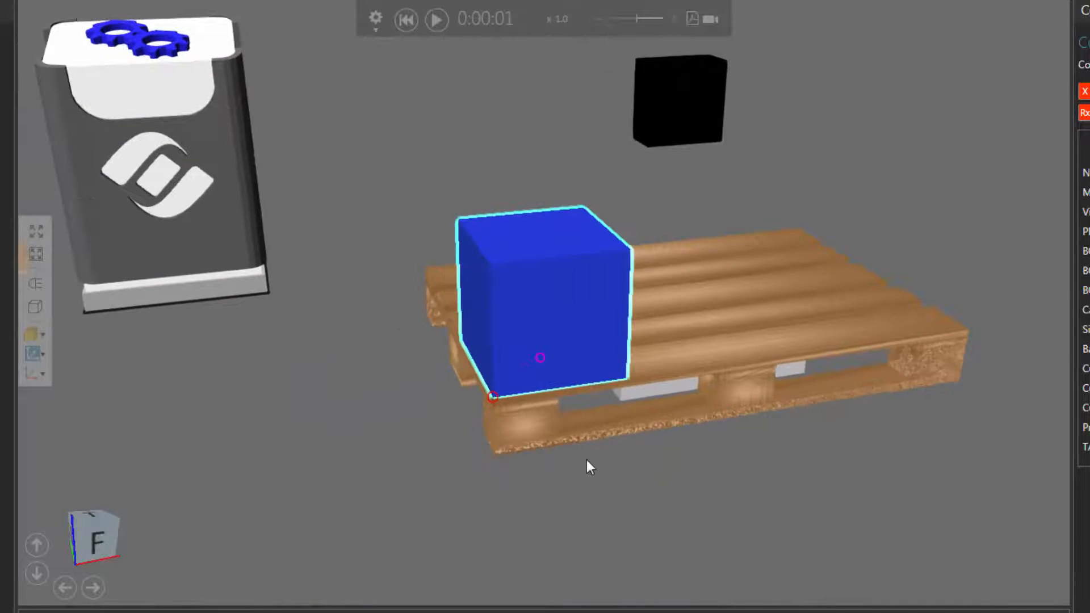
scroll(588, 467, up, 4)
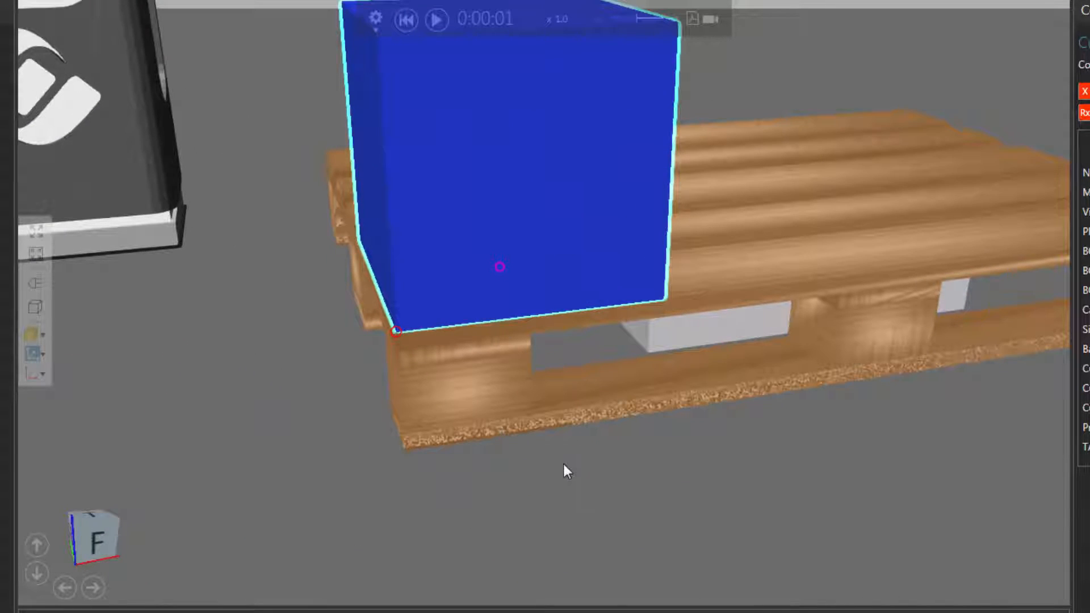
key(Escape)
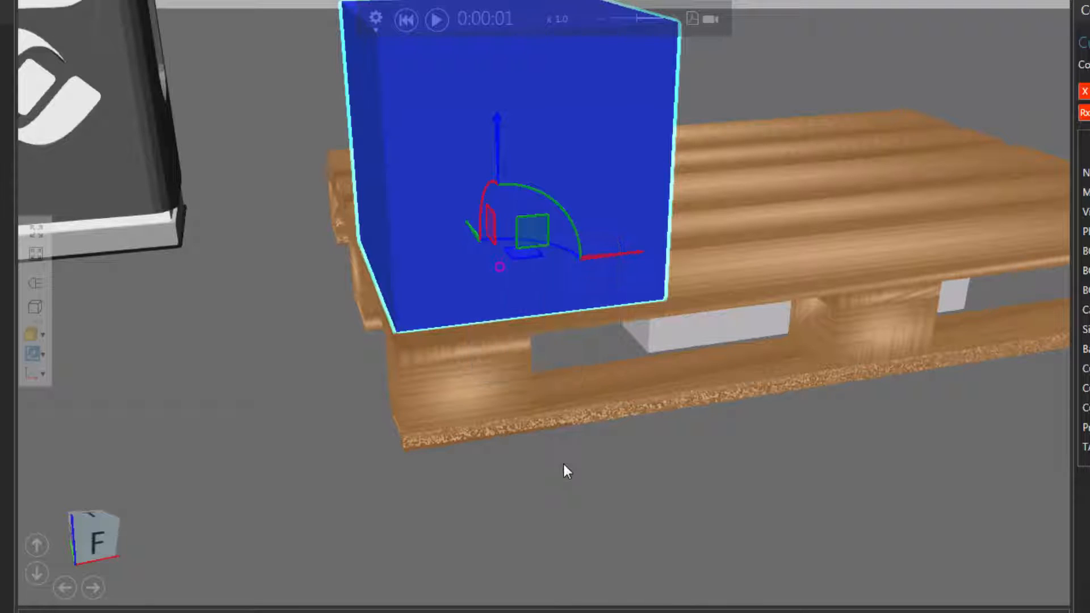
Set the Works Process's EndRange to 9999 and teach it the current locations of the Cube and Euro Pallet
right_drag(564, 464, 549, 466)
scroll(550, 466, down, 2)
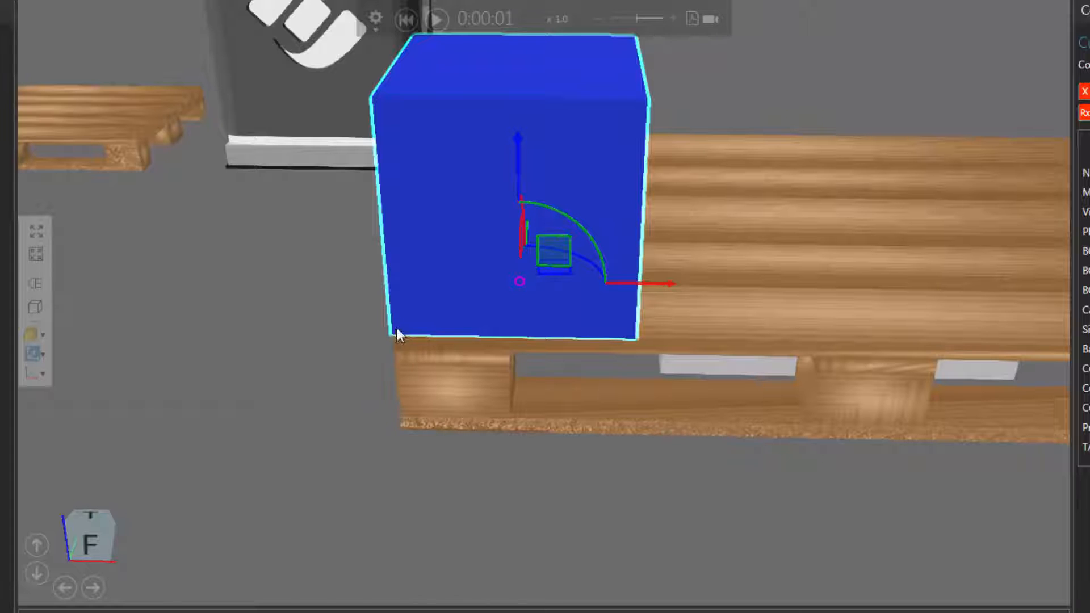
right_drag(622, 463, 592, 465)
scroll(591, 464, down, 3)
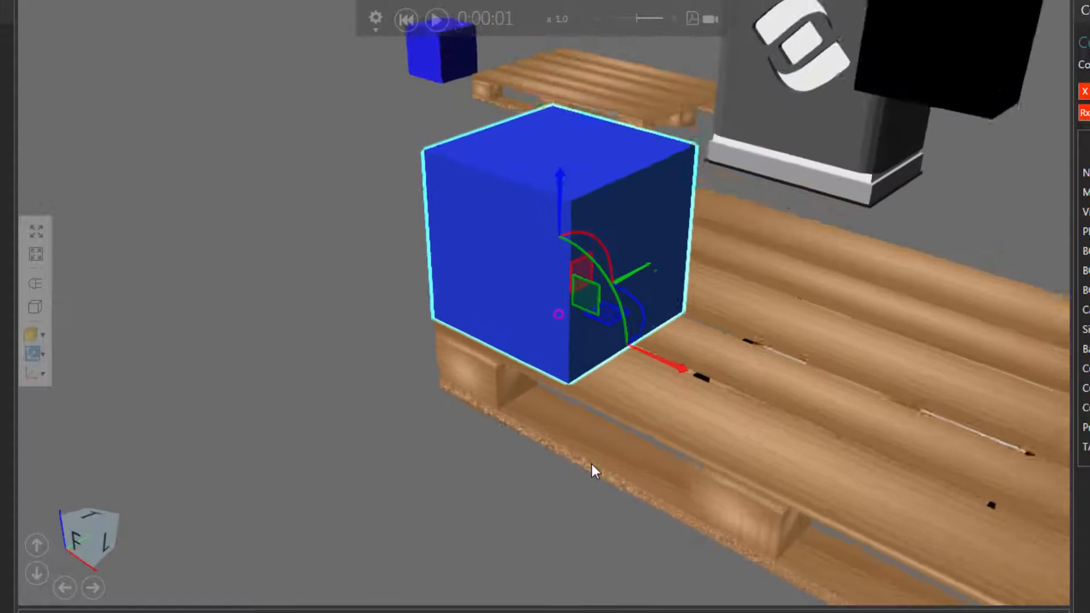
right_drag(582, 511, 451, 468)
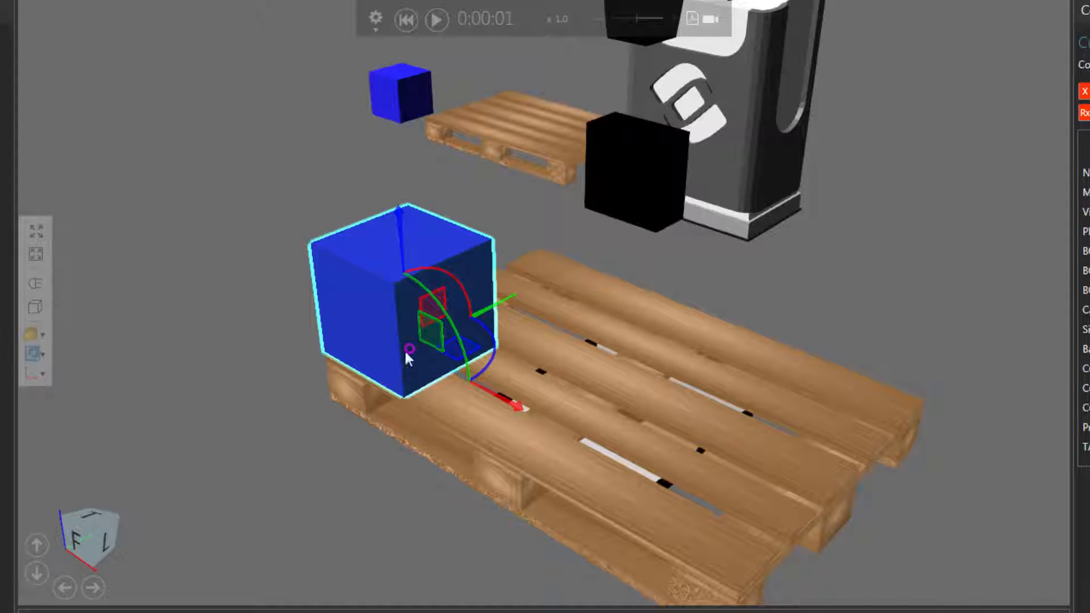
click(633, 467)
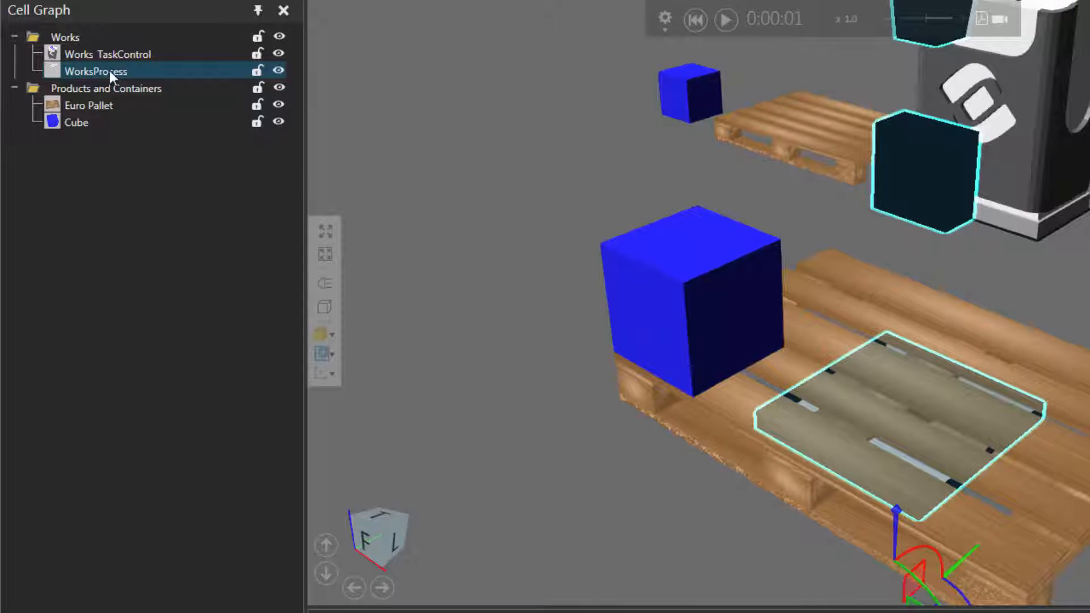
click(109, 73)
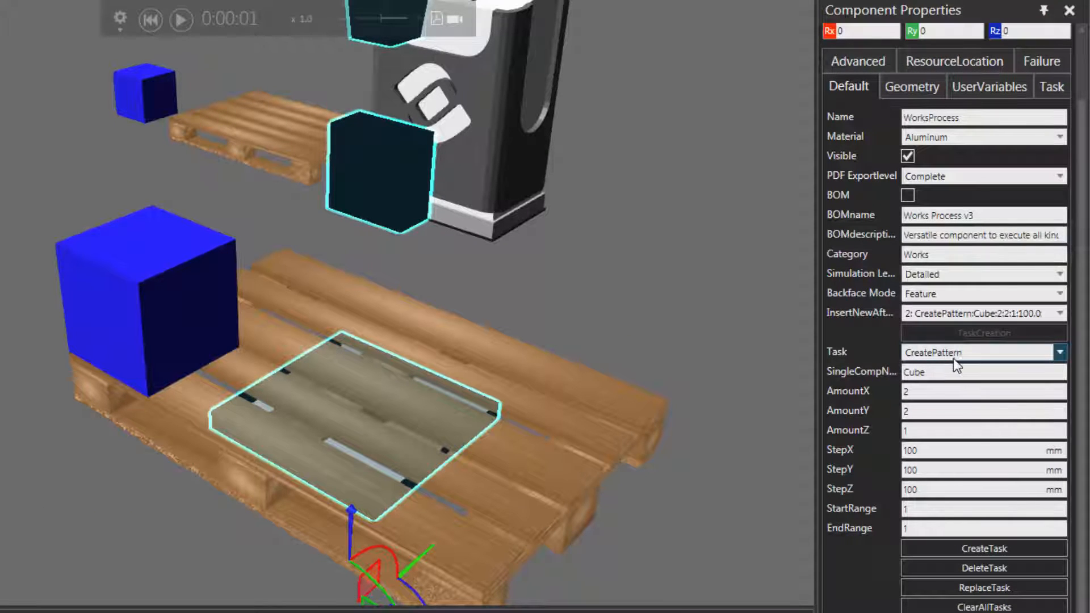
click(907, 528)
text(99)
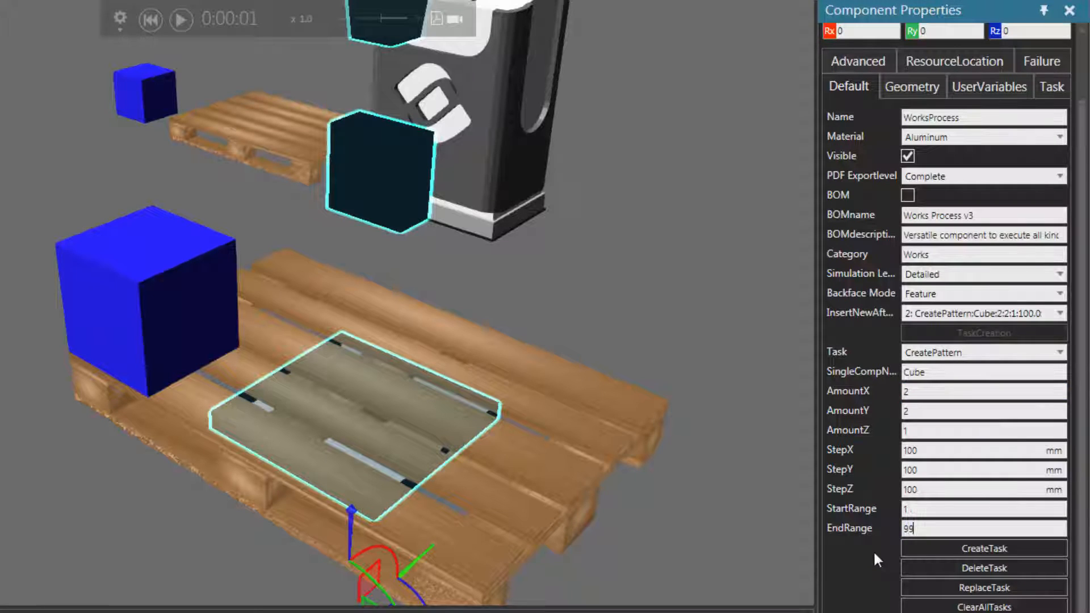
text(99)
scroll(887, 479, down, 3)
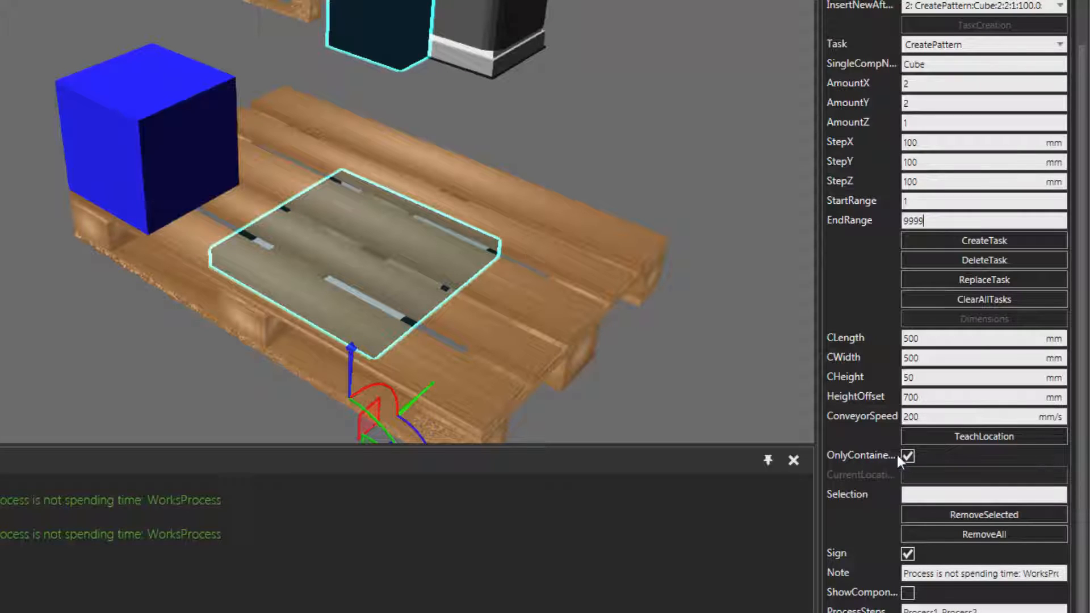
click(968, 437)
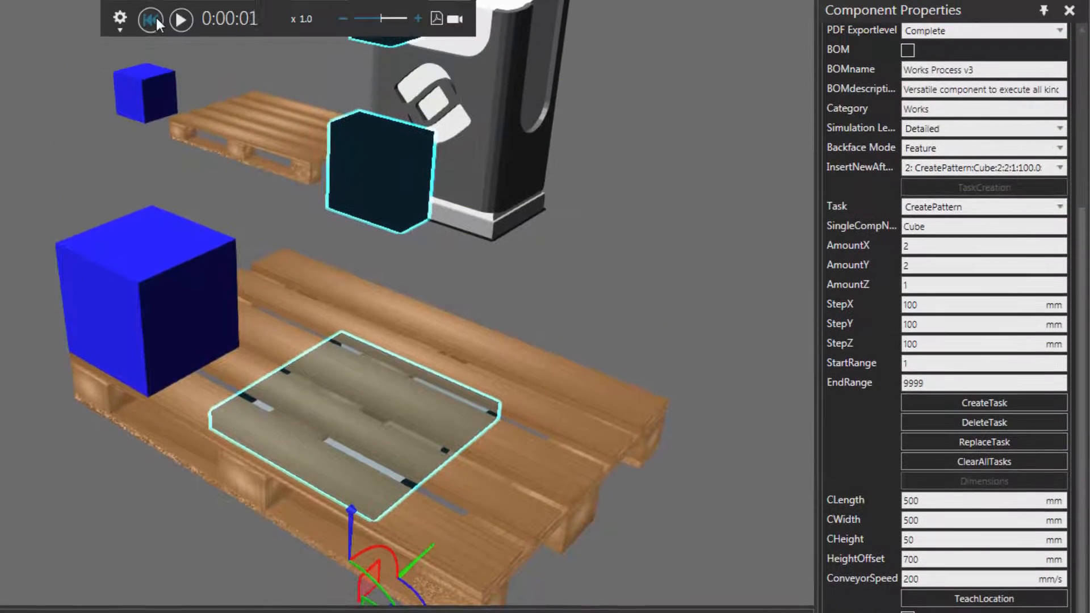
Reset and rerun the simulation, pausing it to check where the Cube is created on the pallet
click(156, 18)
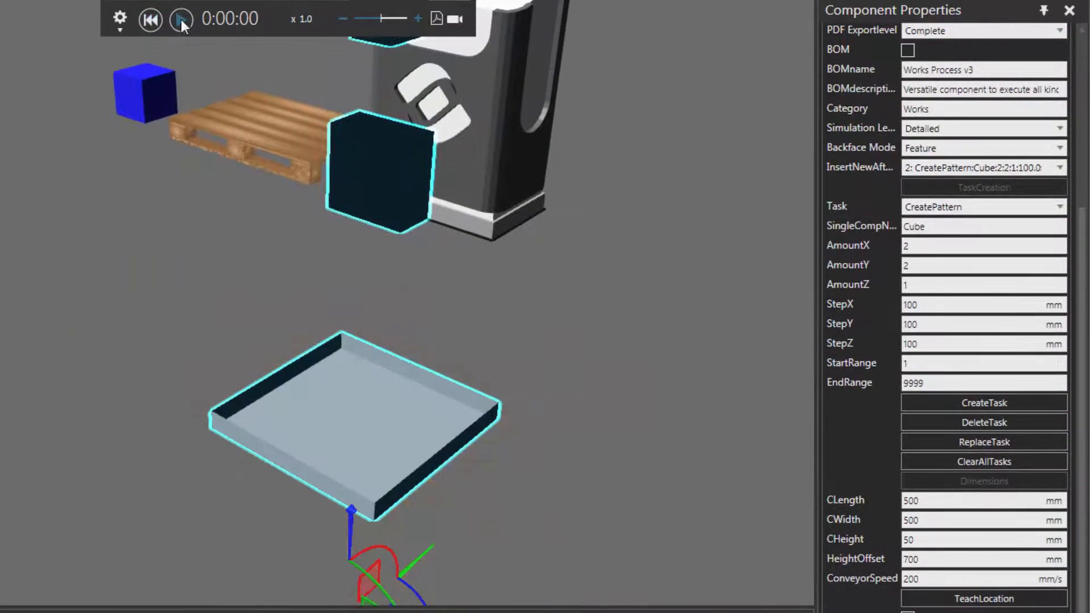
click(183, 18)
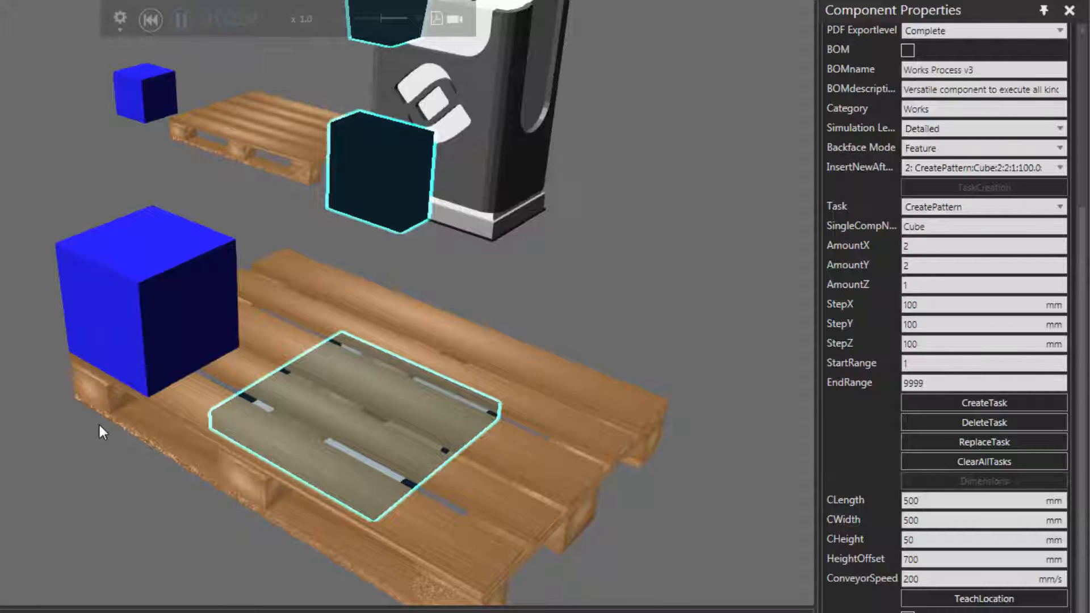
click(181, 20)
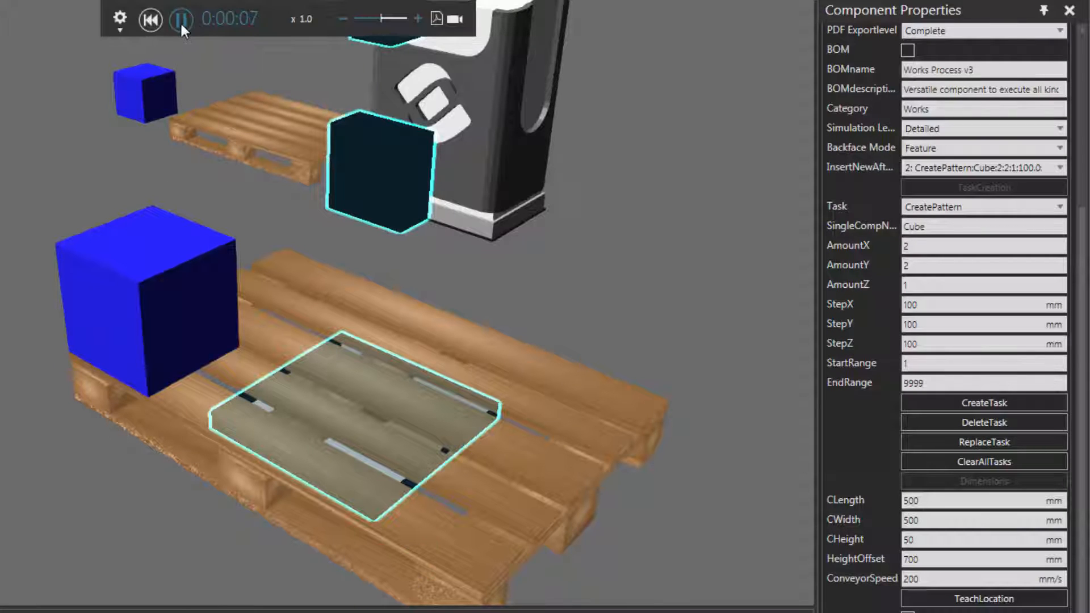
right_drag(71, 410, 85, 414)
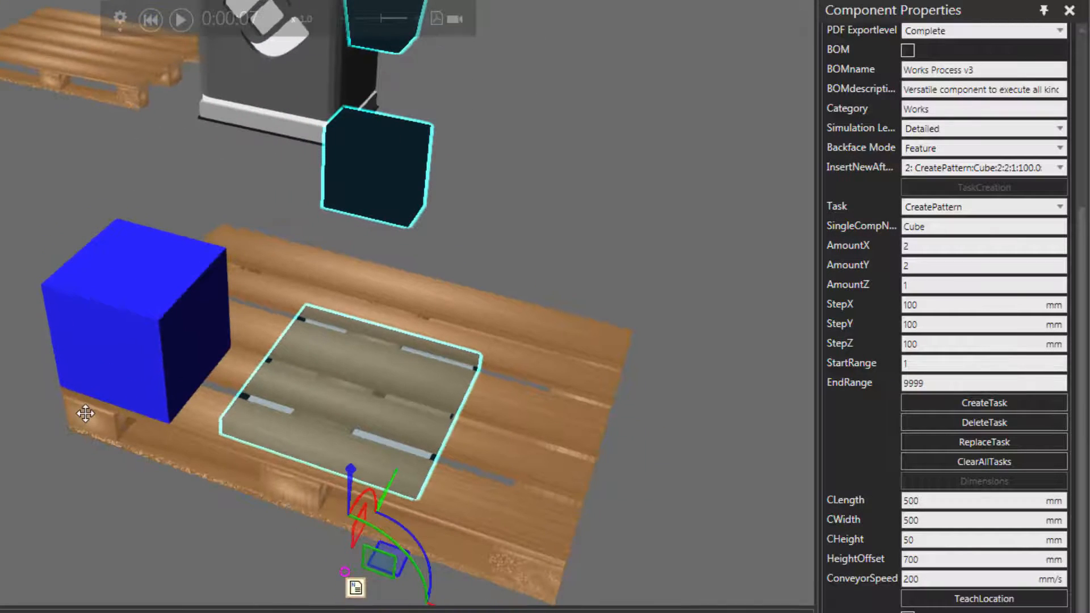
right_drag(178, 498, 115, 474)
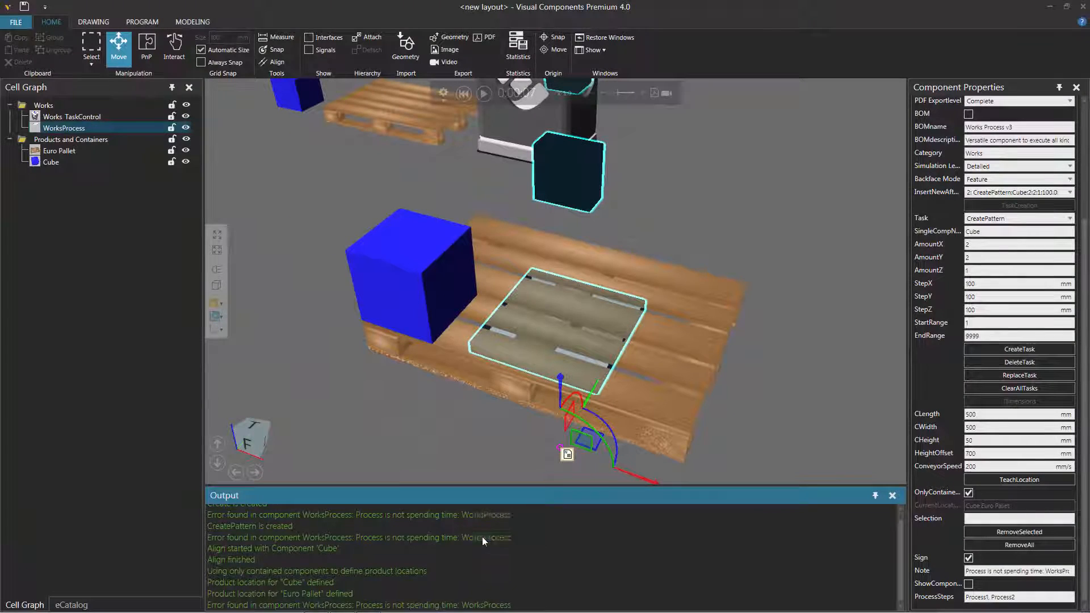
Clear the output messages, then measure the Cube's front bottom edge and the remaining distance along the pallet's long side to its far corner
click(482, 537)
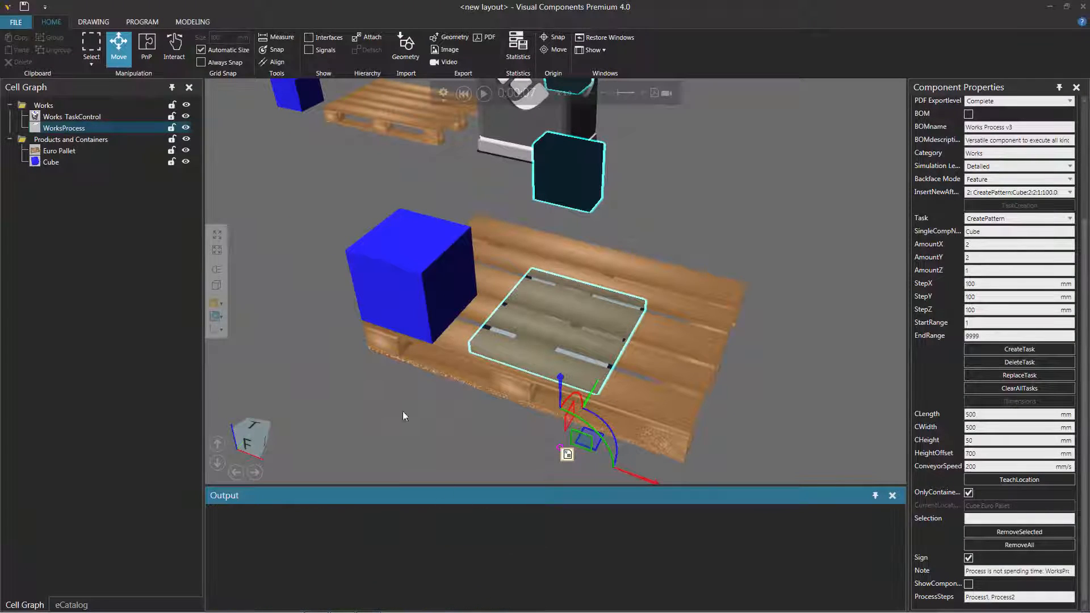
click(278, 37)
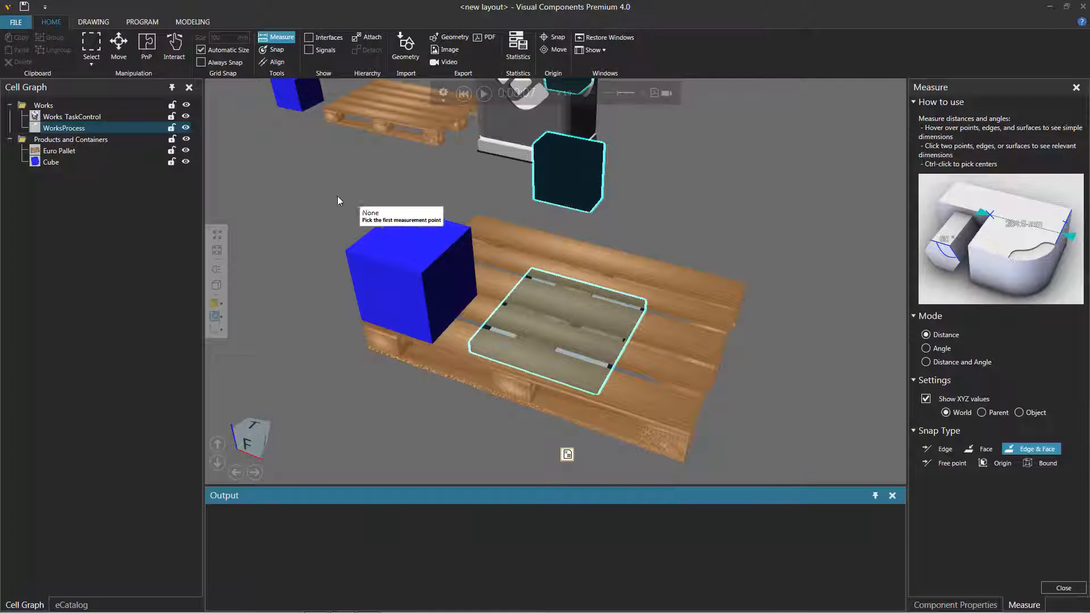
click(359, 319)
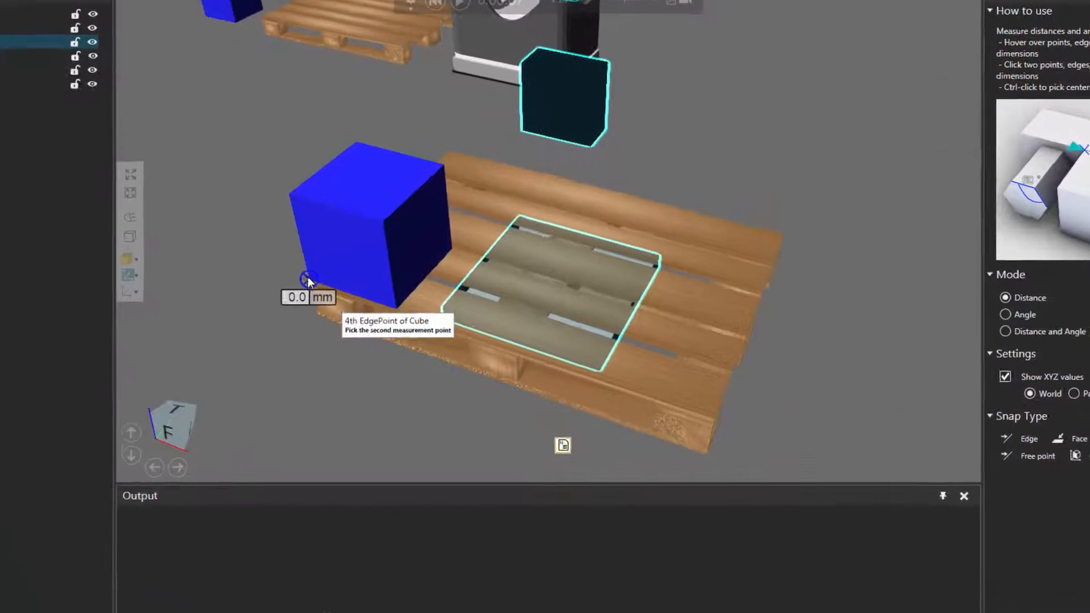
click(353, 267)
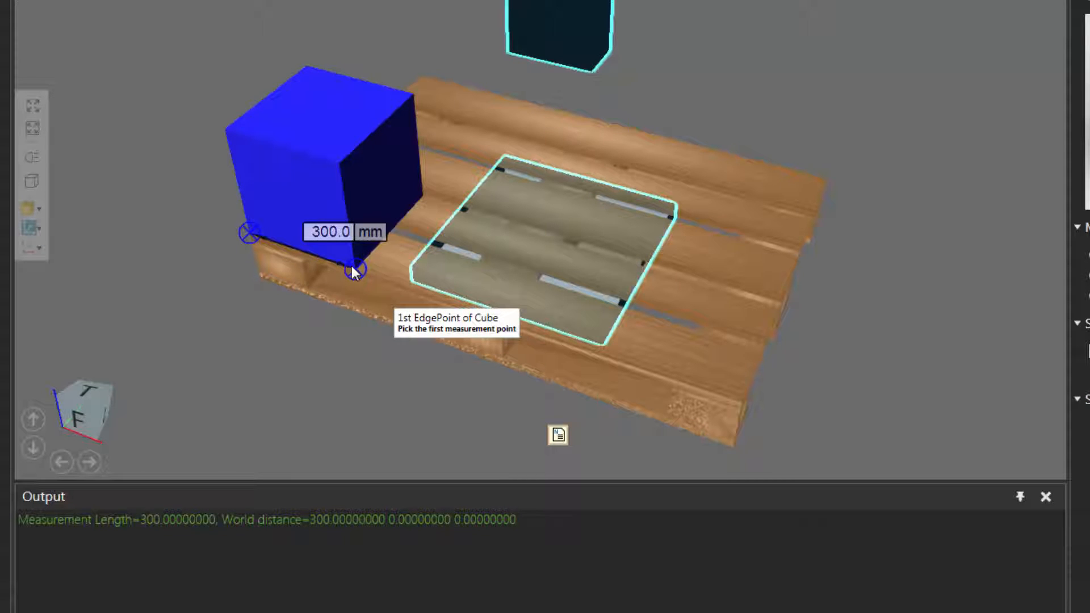
click(352, 269)
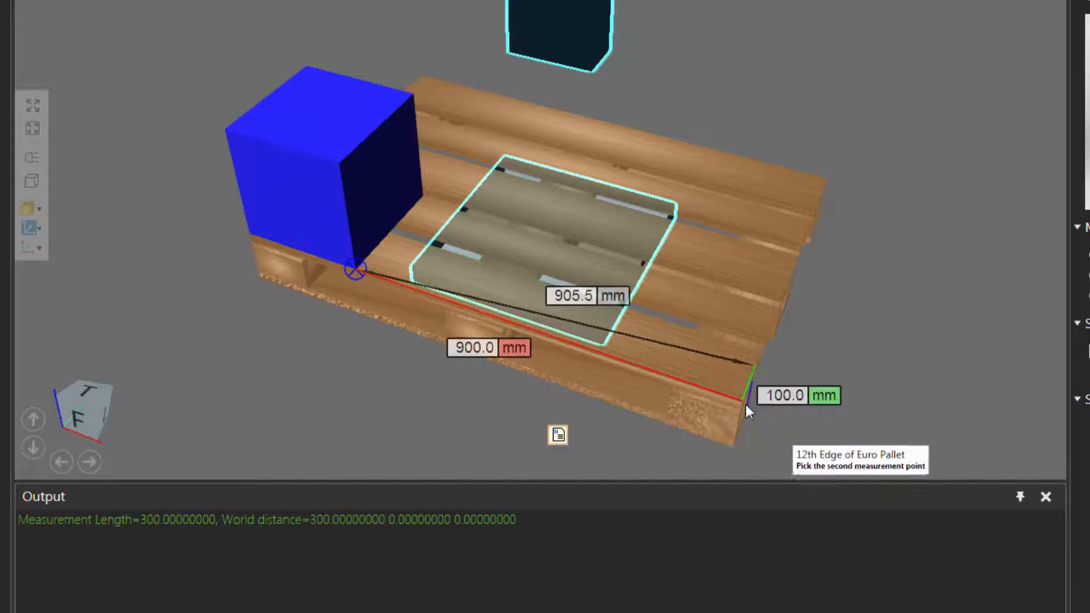
click(741, 403)
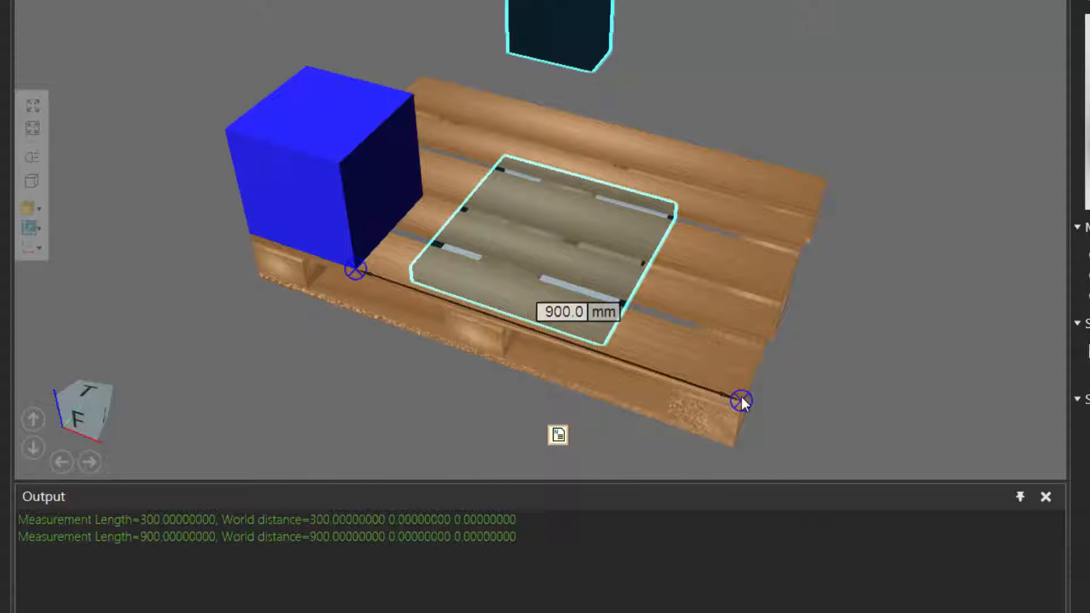
Measure the Cube's bottom edge along the pallet's short side and the remaining distance to the opposite corner, then close the measurement
right_drag(377, 385, 459, 369)
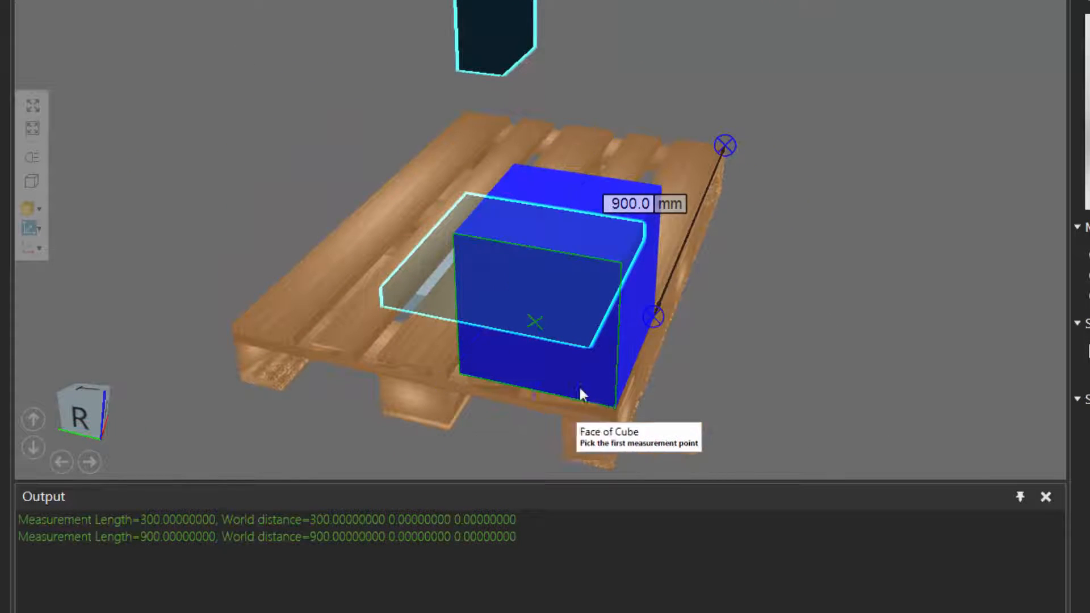
click(615, 404)
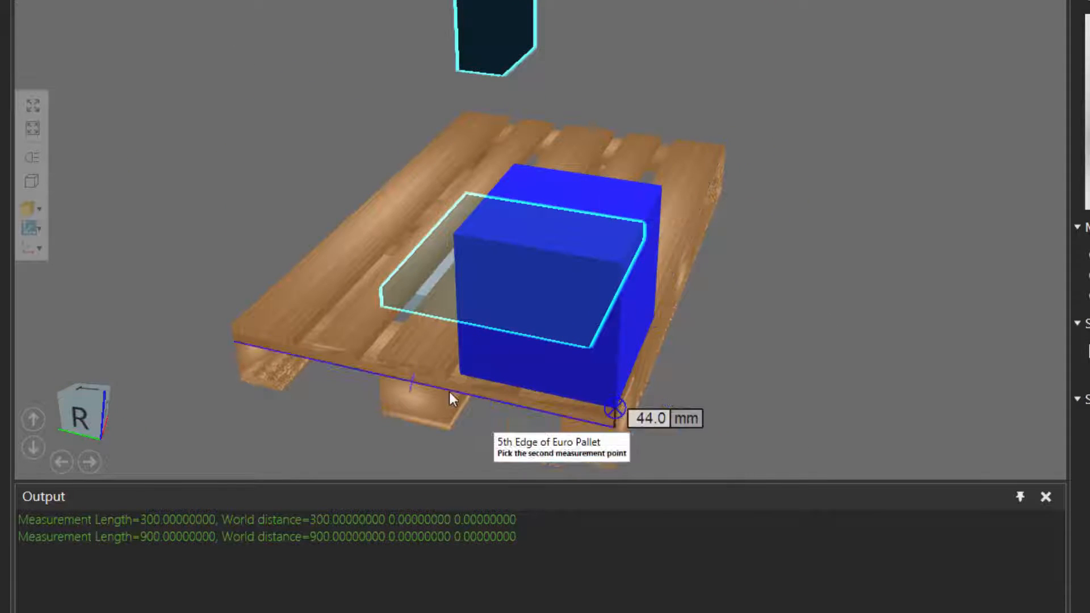
click(458, 372)
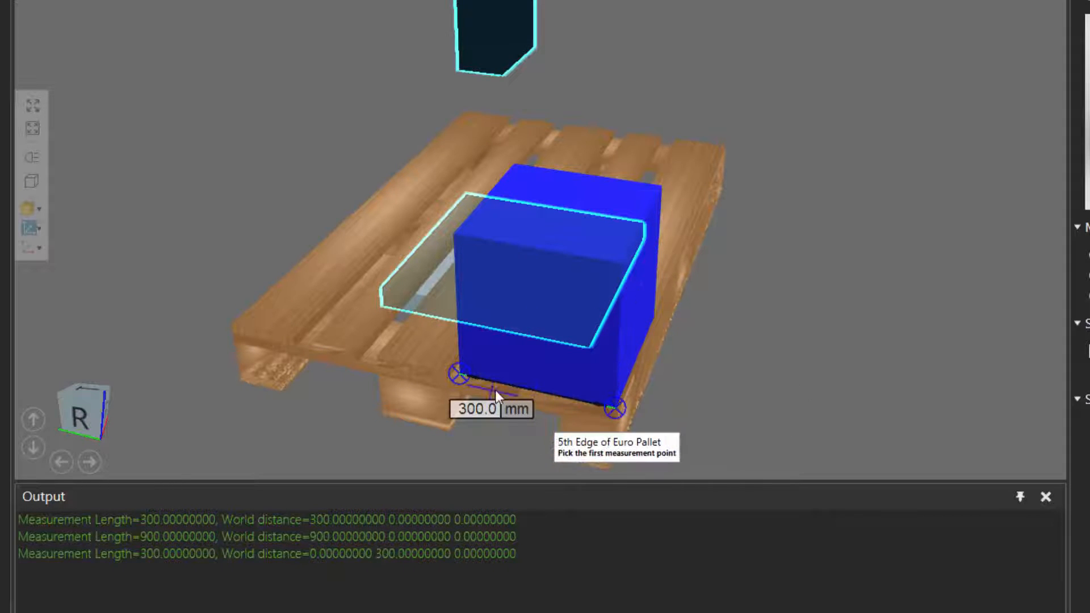
click(457, 372)
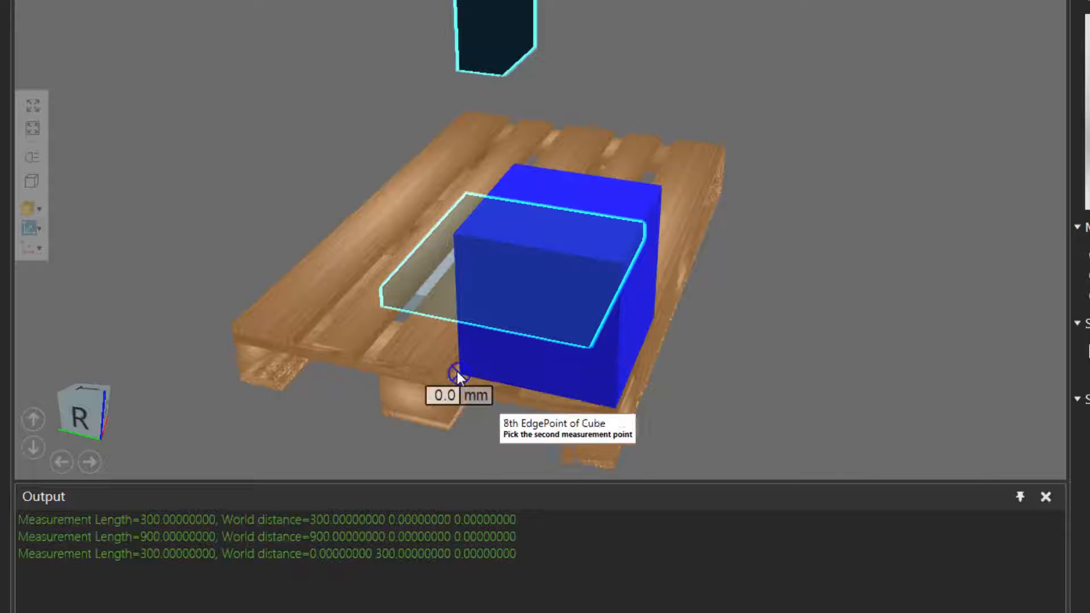
click(233, 324)
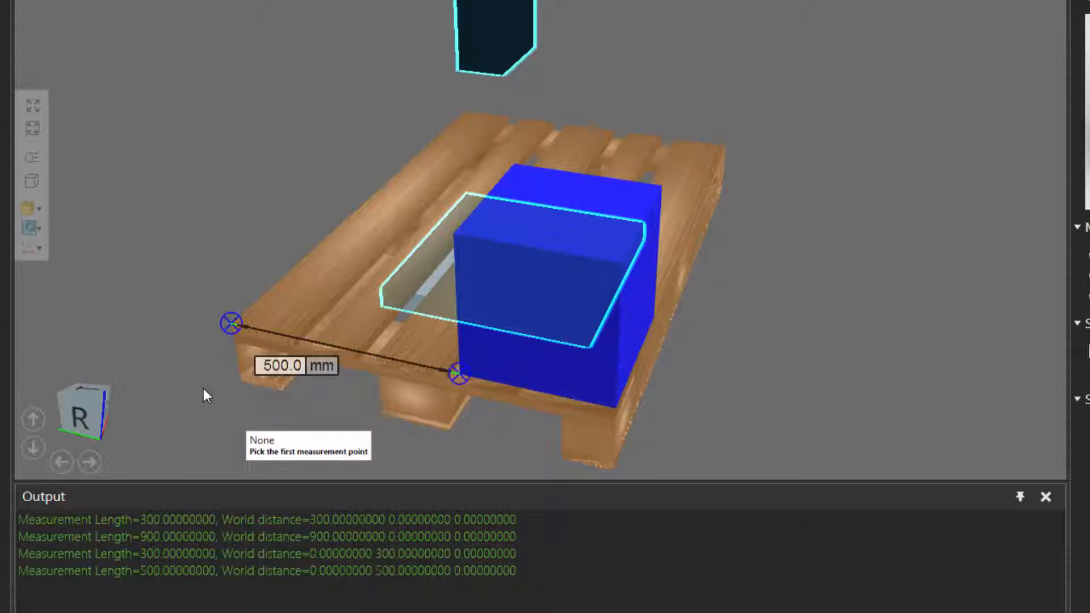
right_drag(204, 388, 191, 395)
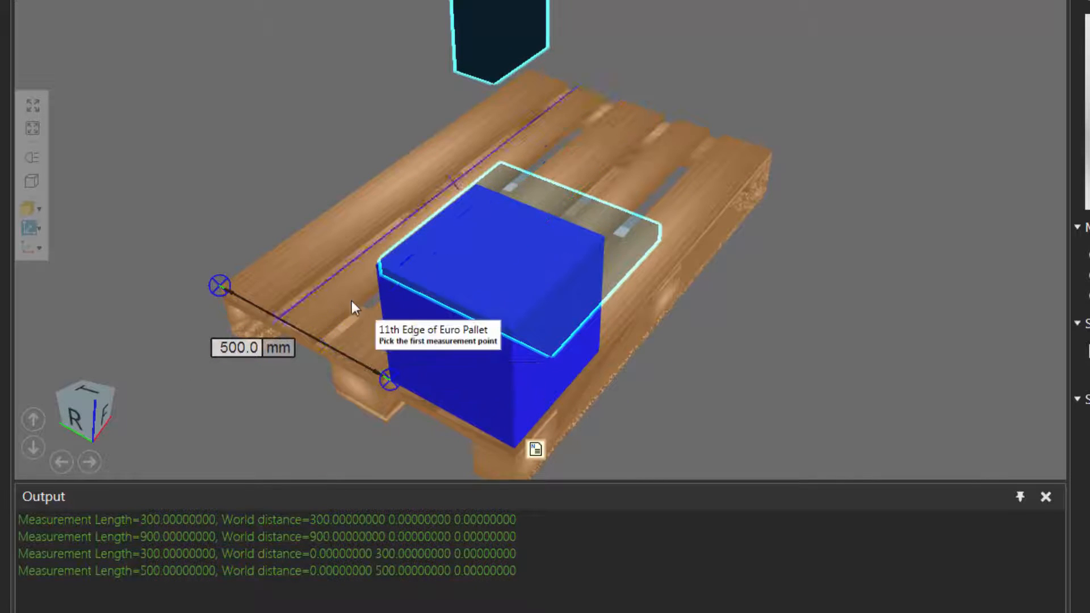
right_drag(781, 337, 723, 332)
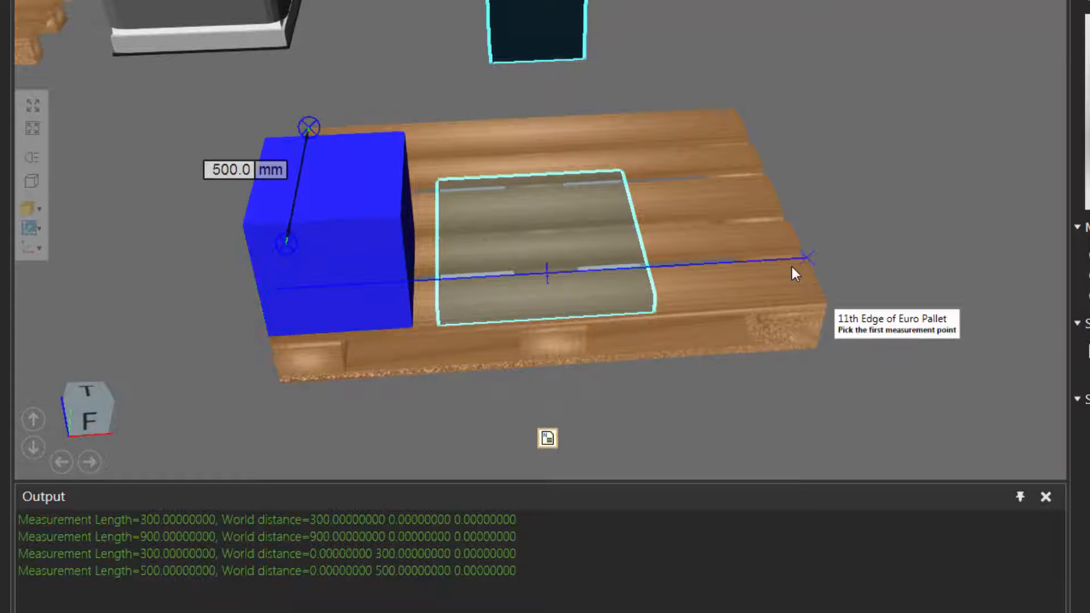
key(Escape)
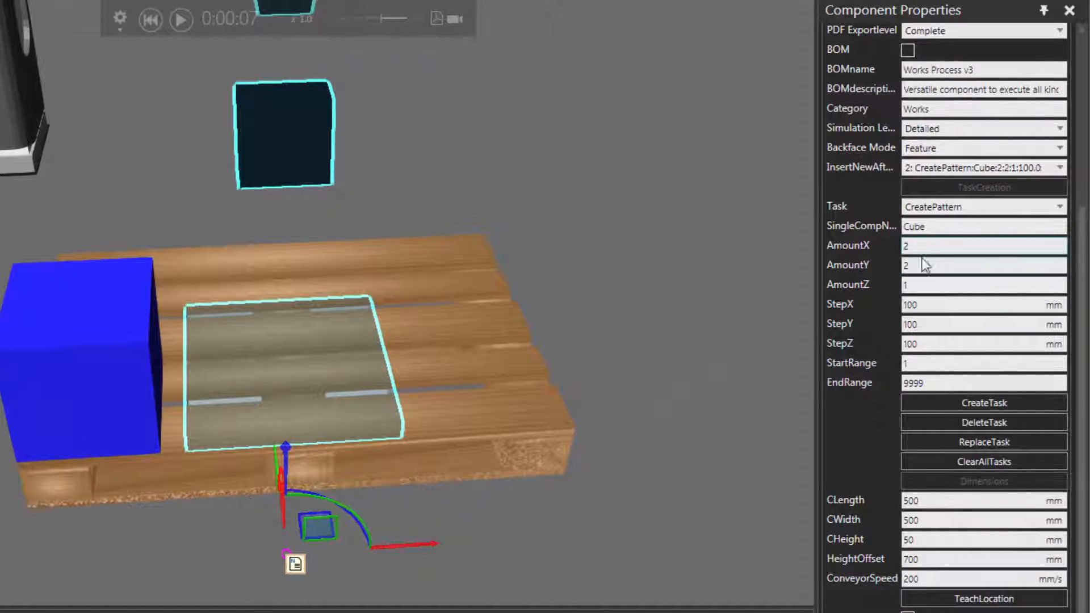
Replace the Cube CreatePattern task with one using AmountX 4, AmountY 2, and StepX and StepY of 300 mm
click(916, 245)
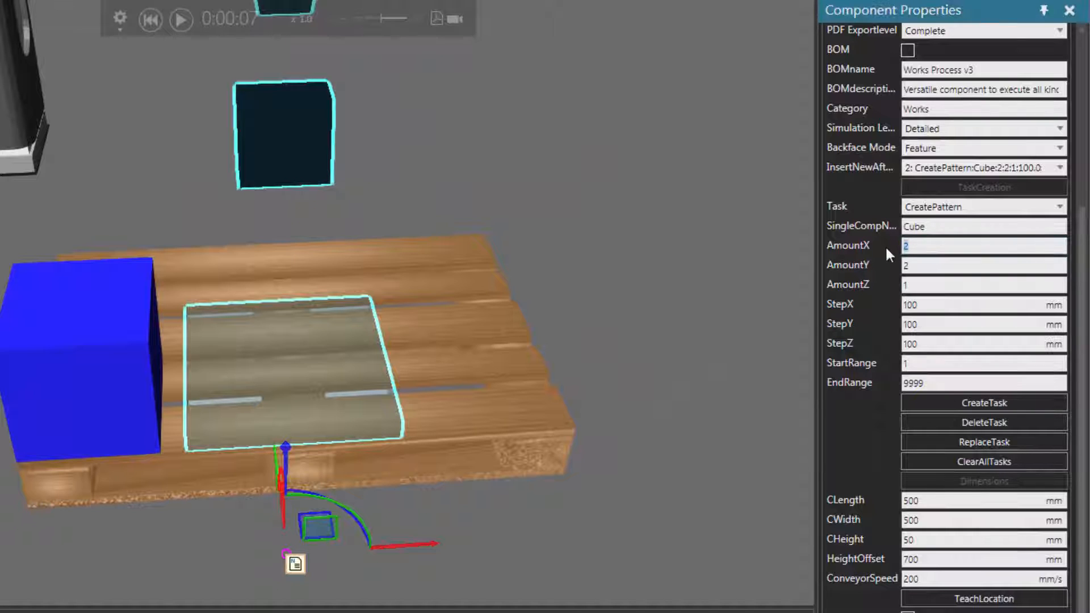
text(4)
key(Tab)
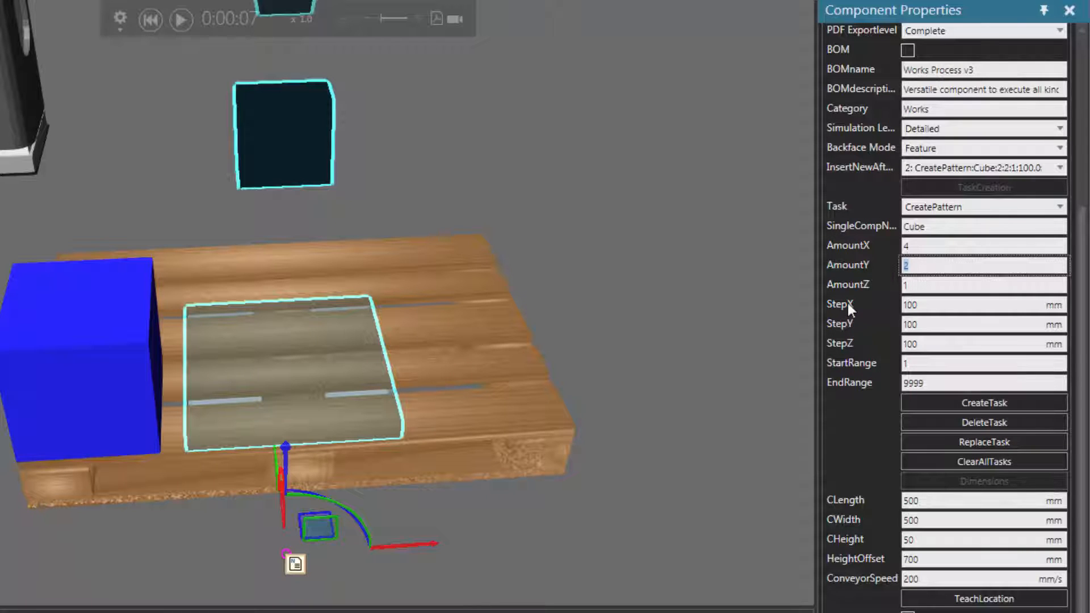
key(Tab)
key(Tab)
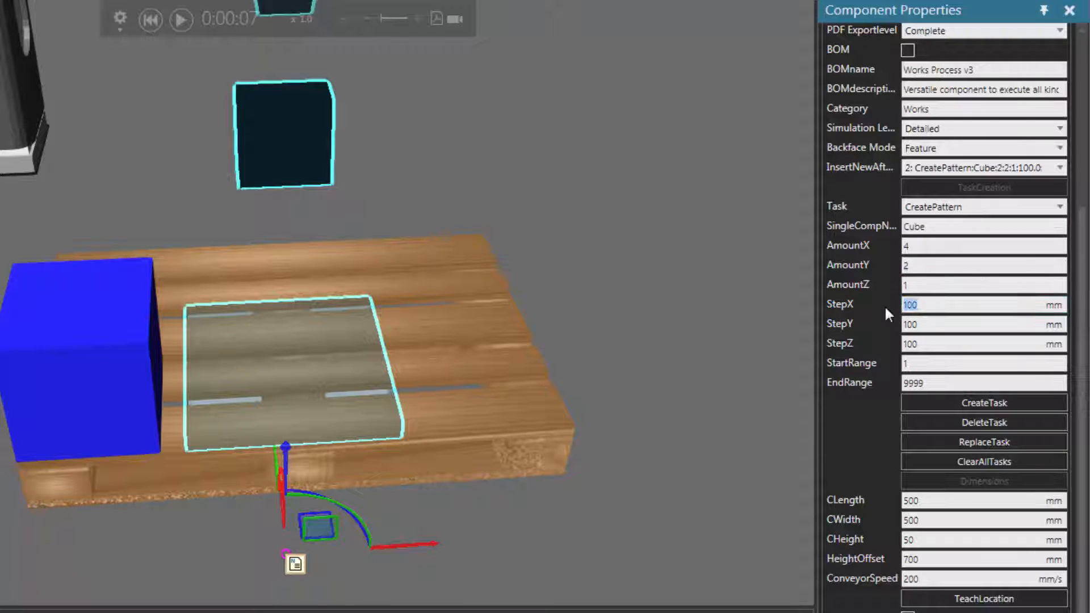
text(300)
key(Tab)
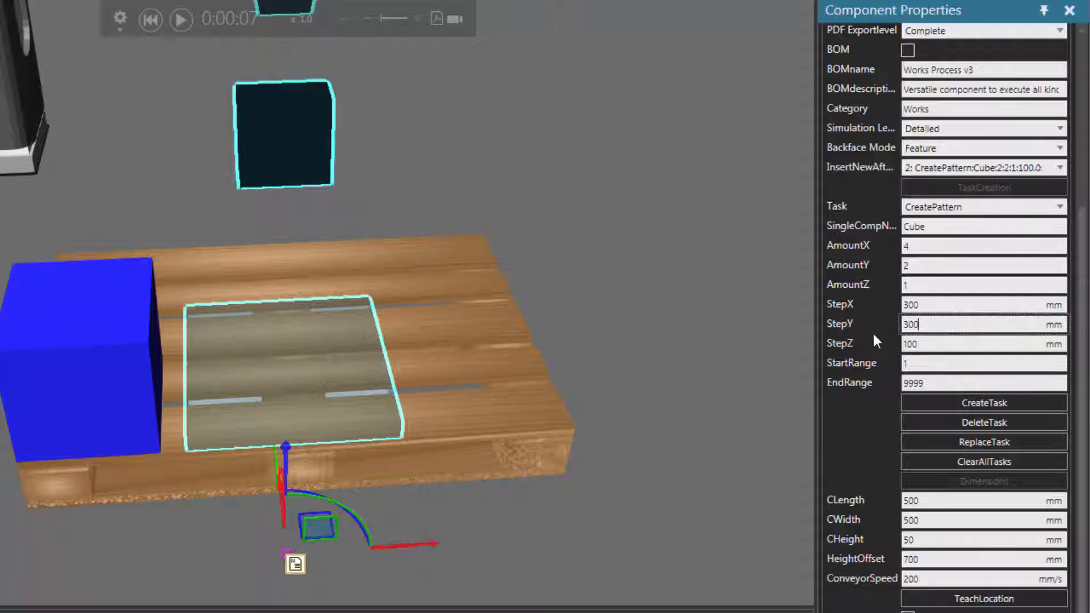
click(1007, 443)
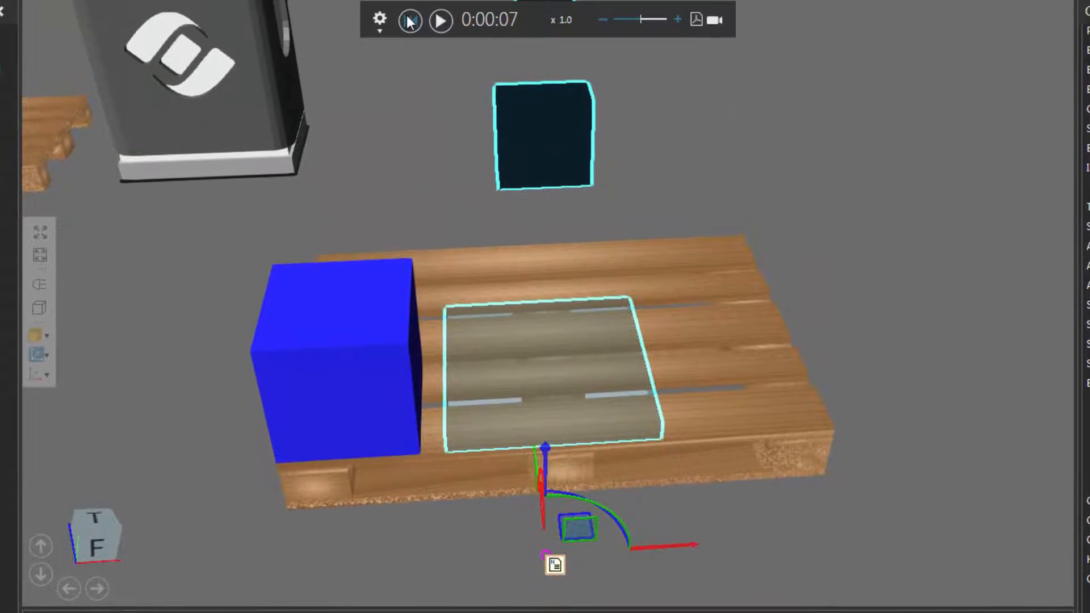
Reset and run the simulation, pausing it to inspect the cube pattern created on the pallet
click(410, 22)
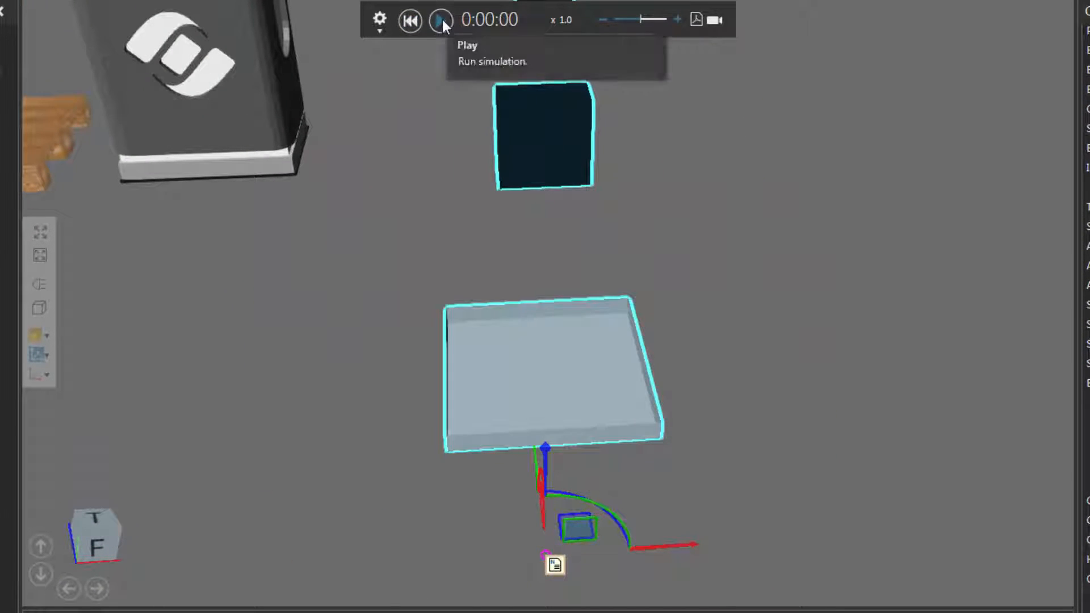
click(442, 21)
right_drag(951, 468, 917, 465)
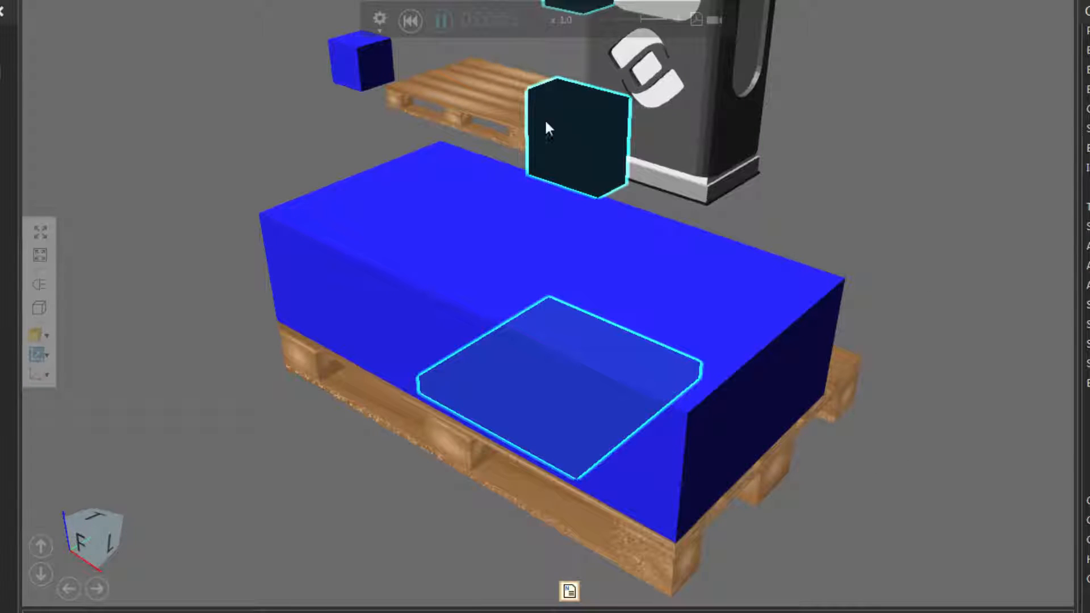
click(439, 20)
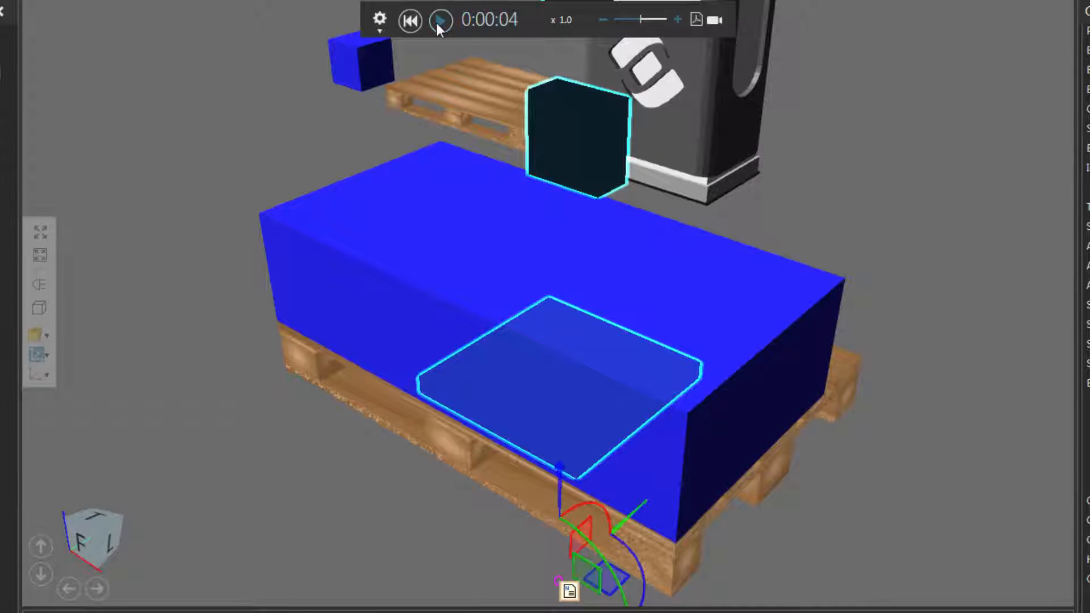
scroll(826, 451, down, 3)
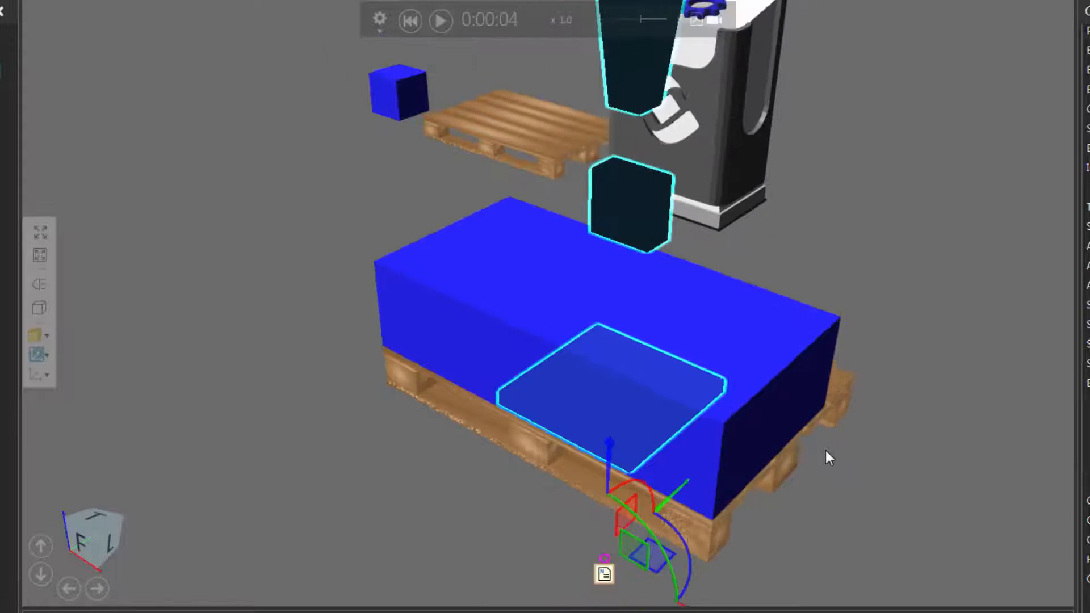
middle_drag(875, 522, 807, 486)
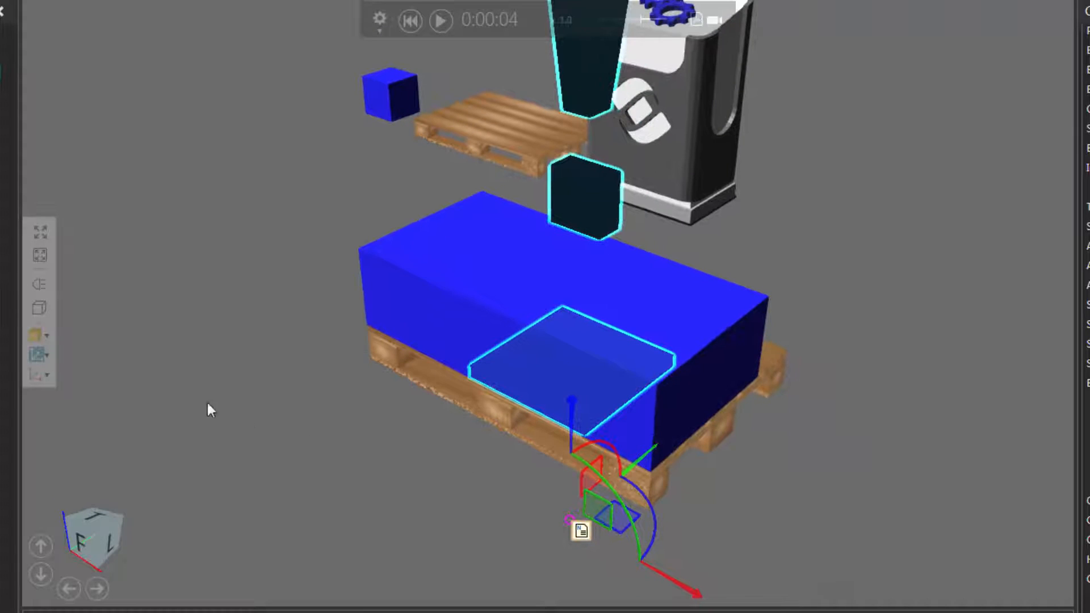
Display the 3D view as Face edges shaded to distinguish the individual cubes on the pallet
click(47, 335)
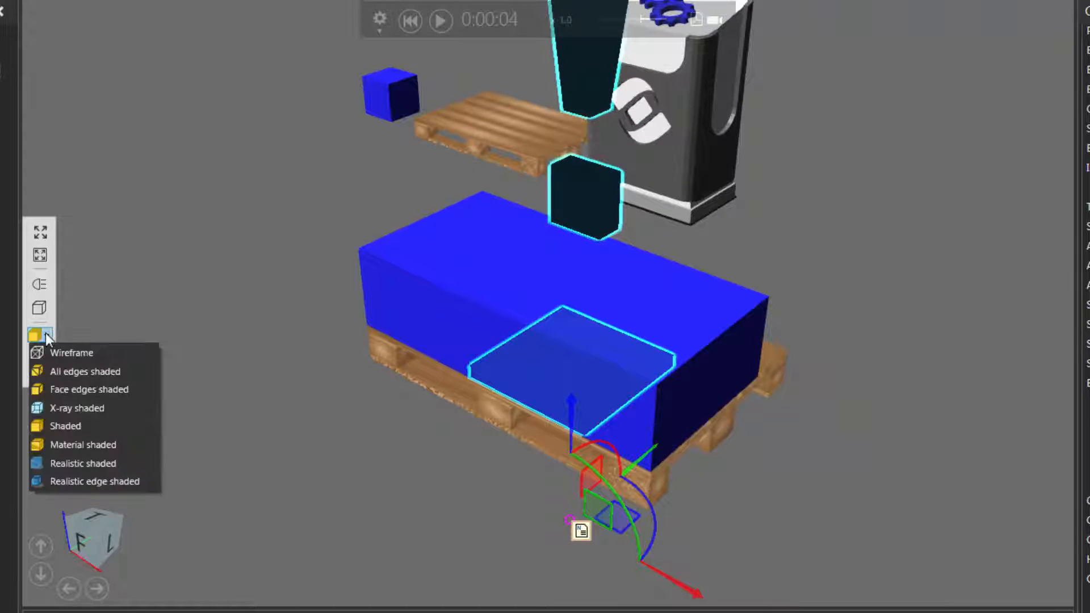
click(112, 389)
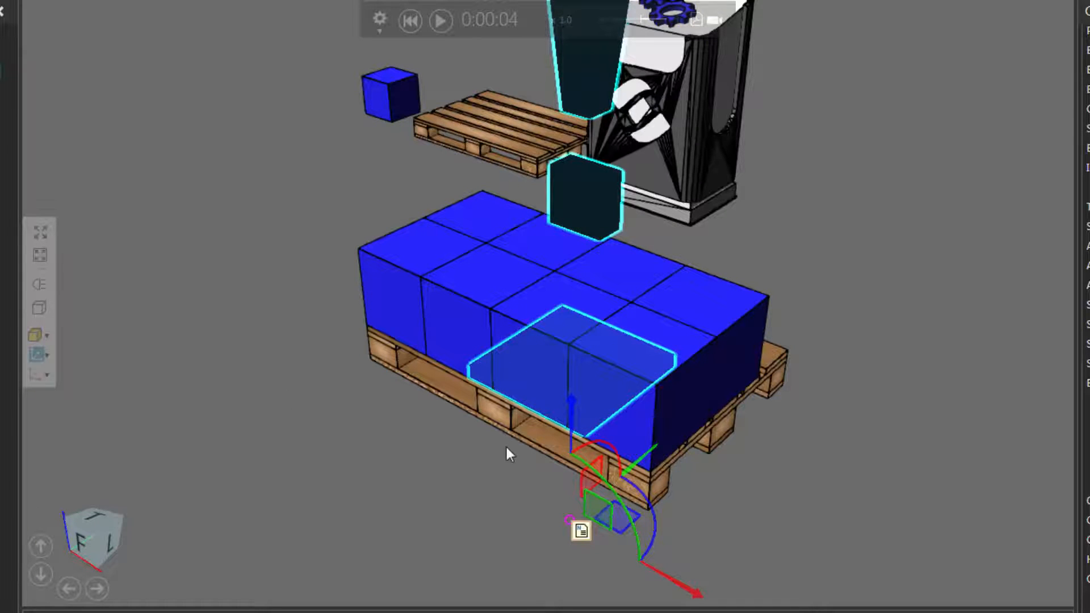
right_drag(507, 448, 497, 447)
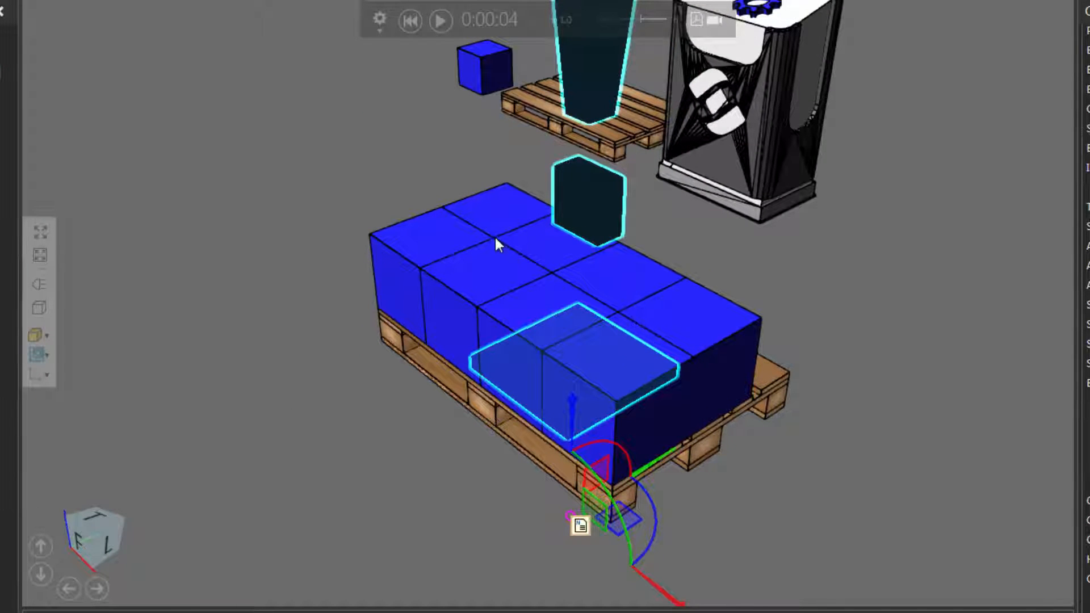
right_drag(784, 477, 761, 503)
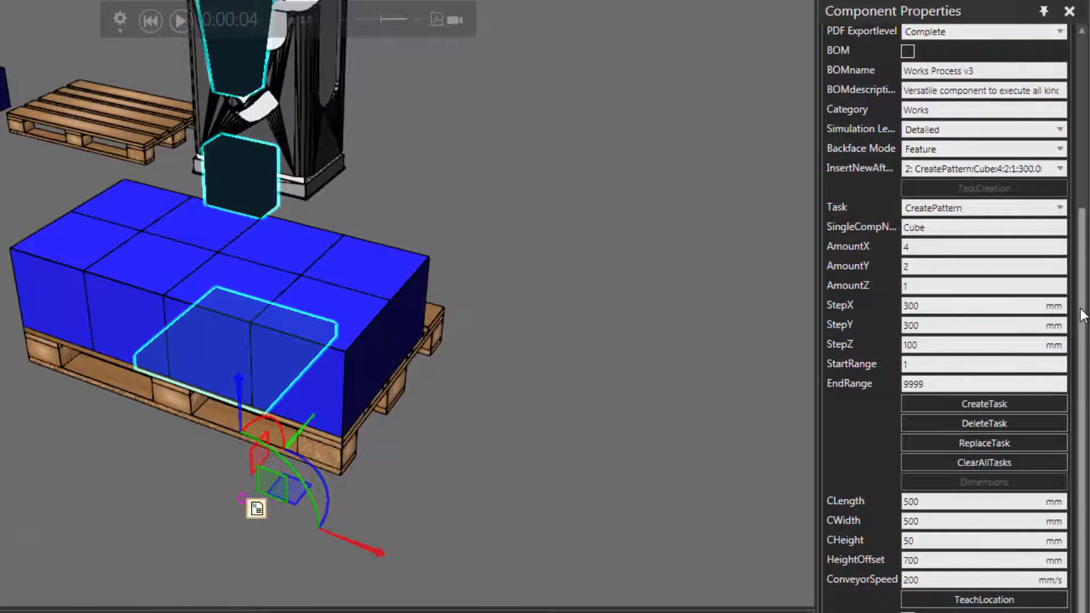
Hide the Works Process's box geometry and show its conveyor instead
drag(1081, 307, 1079, 122)
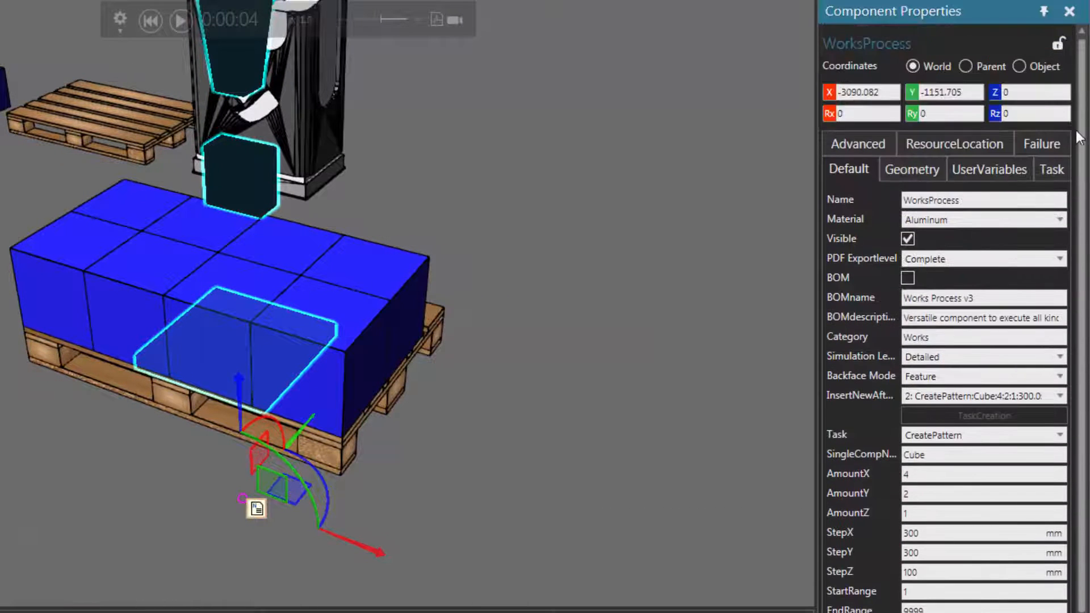
click(929, 170)
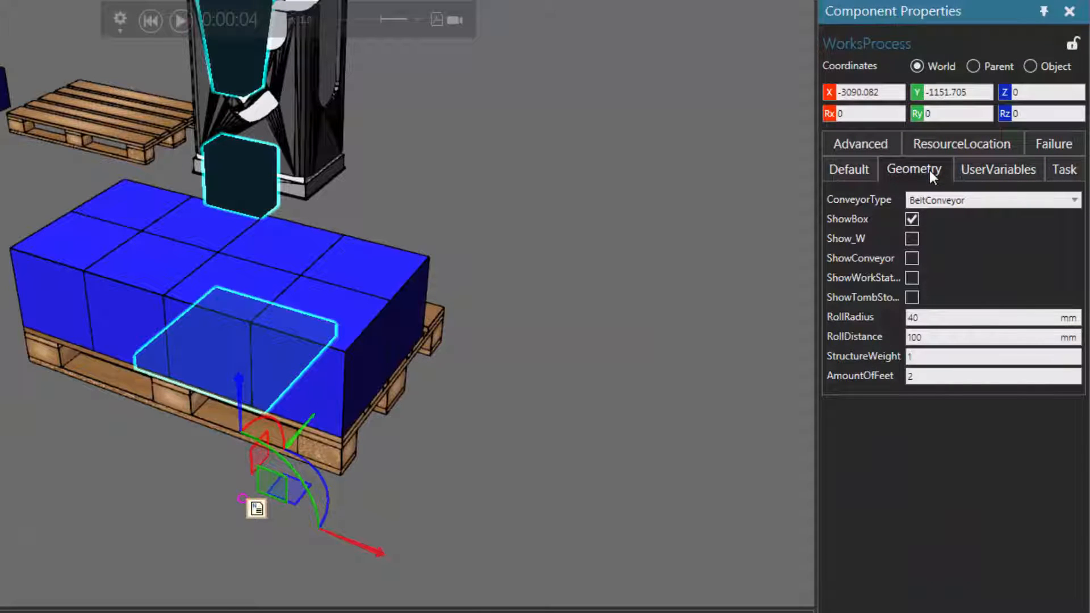
click(911, 220)
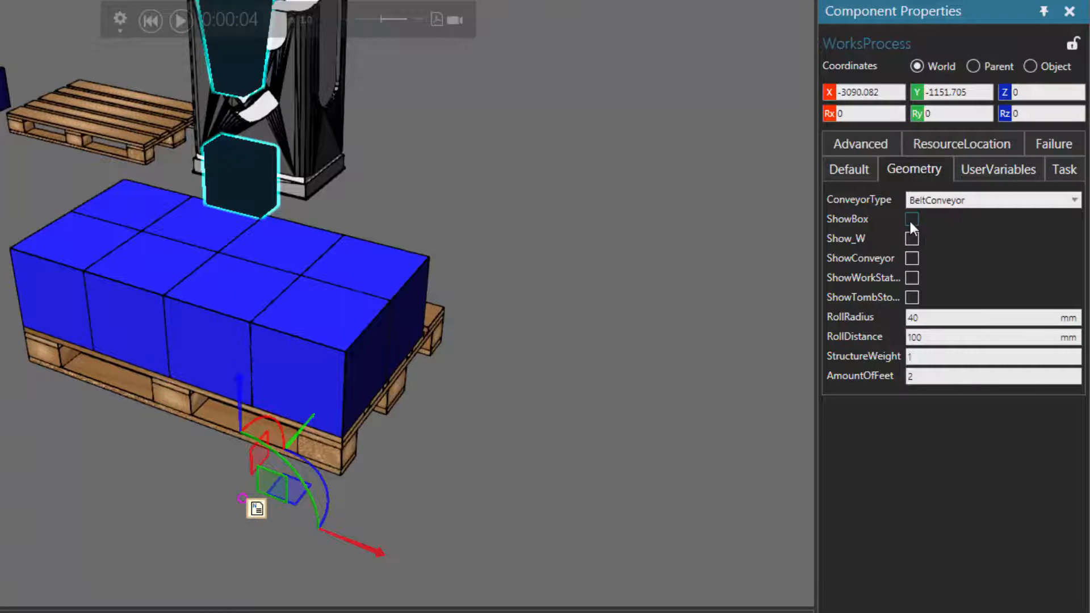
click(912, 259)
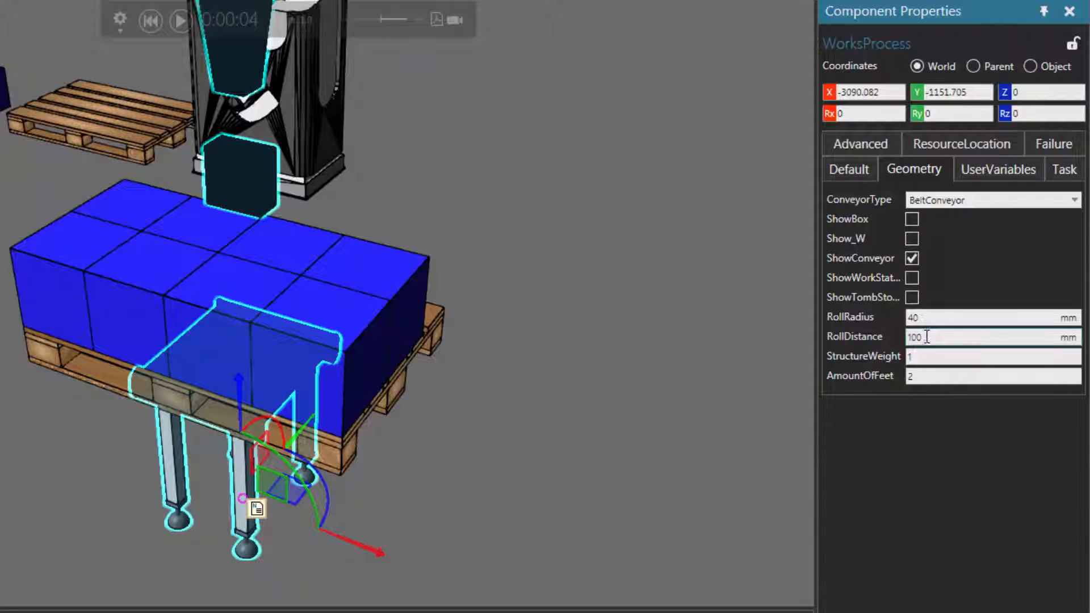
Set the Works Process conveyor's AmountOfFeet to 4 and return to the component's default properties
click(920, 375)
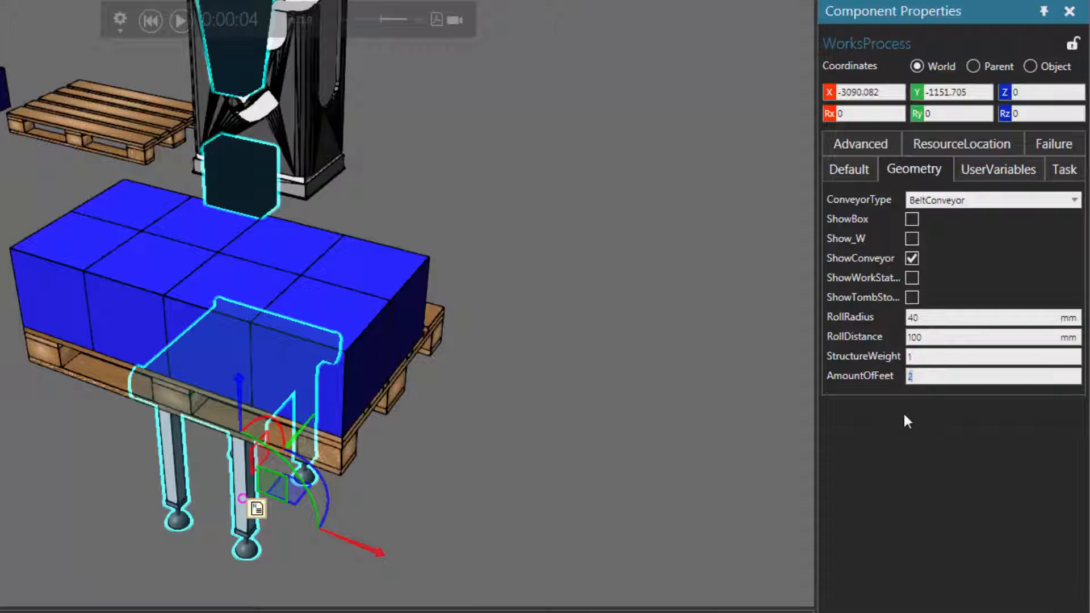
text(4)
key(Return)
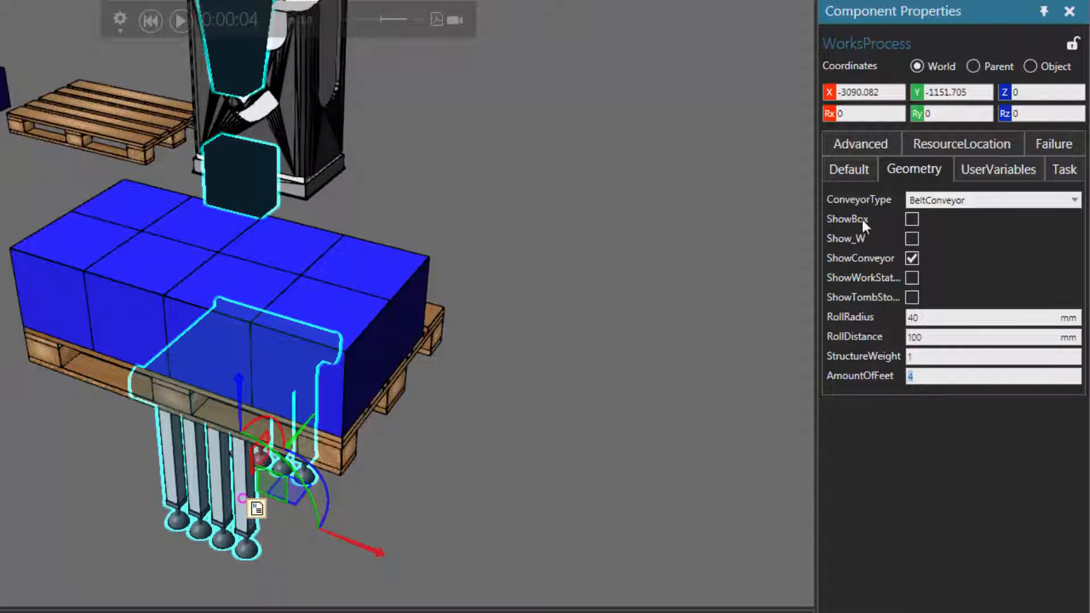
click(859, 173)
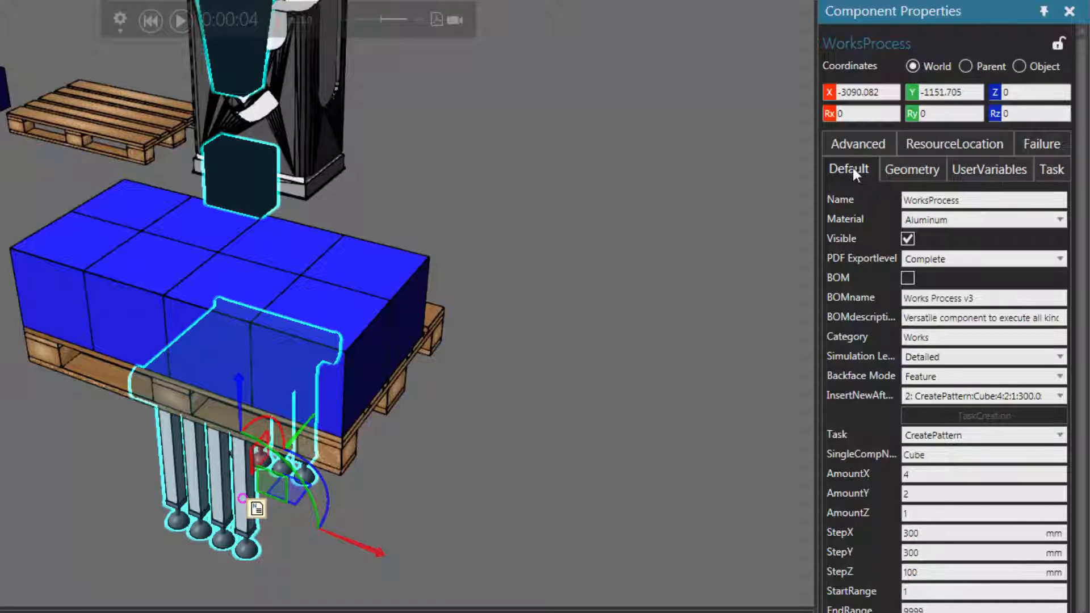
Set the Works Process conveyor's CLength to 1500 mm and its CWidth to 1000 mm
scroll(880, 455, down, 3)
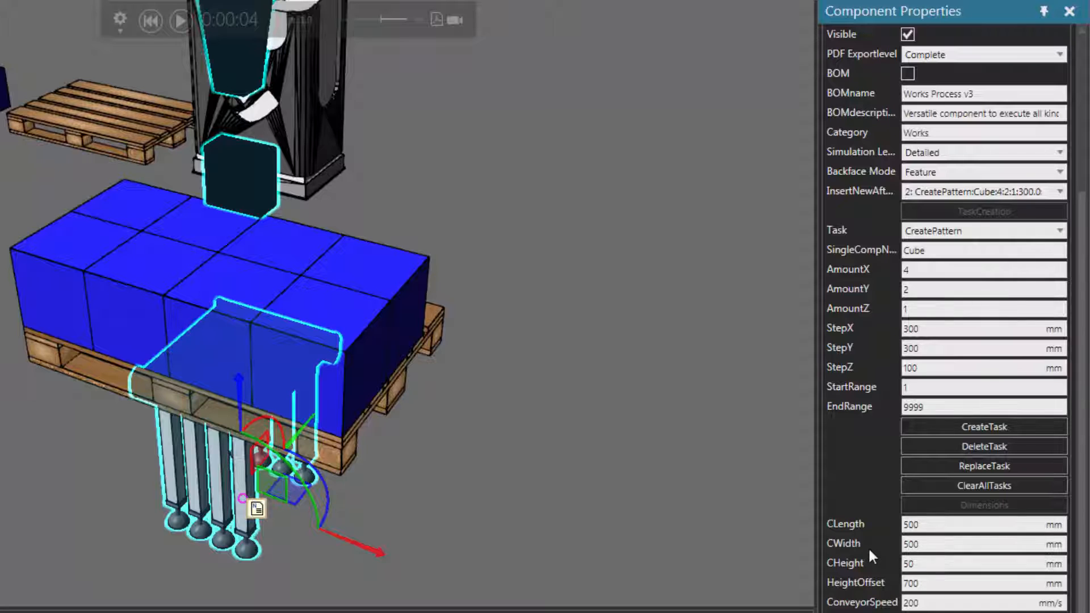
click(880, 524)
text(1500)
key(Return)
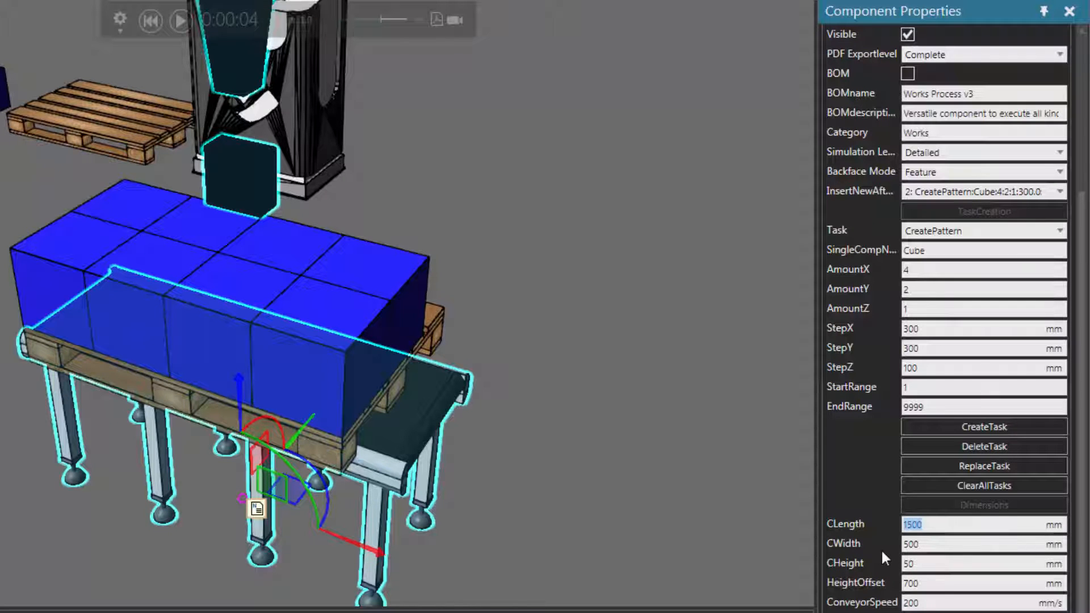
key(Tab)
text(1000)
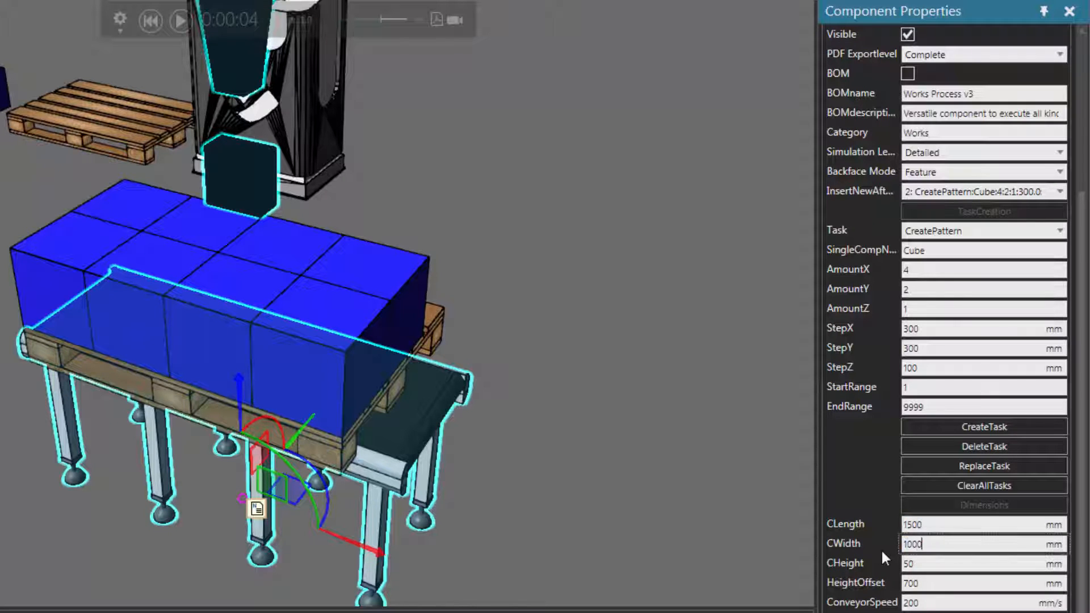
key(Return)
right_drag(495, 505, 445, 459)
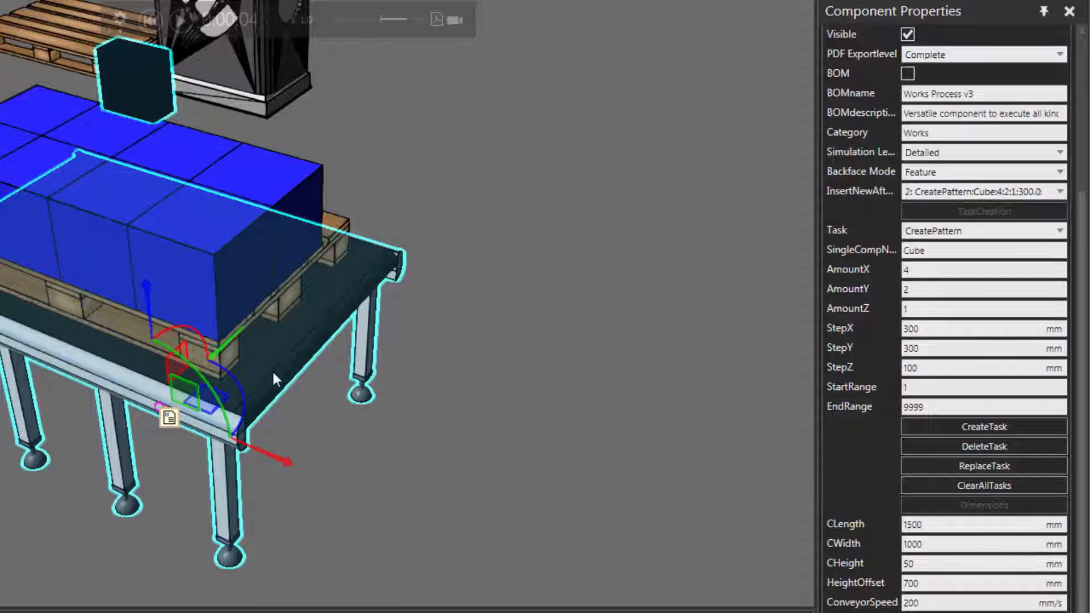
Reset the simulation and set up a Merge task on the Works Process with Euro Pallet as its ParentProdID
click(148, 20)
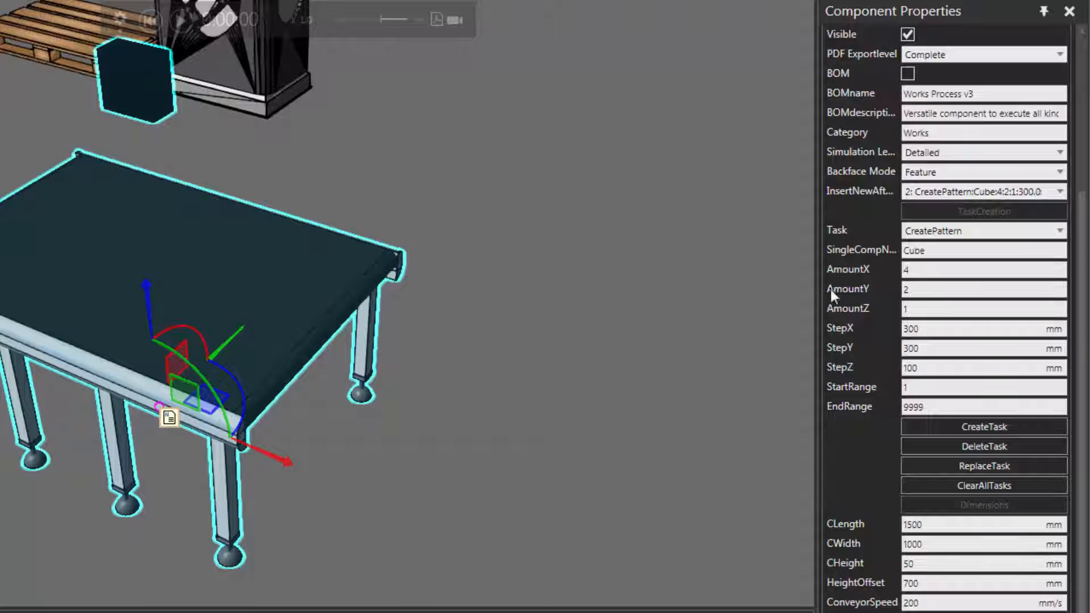
click(936, 233)
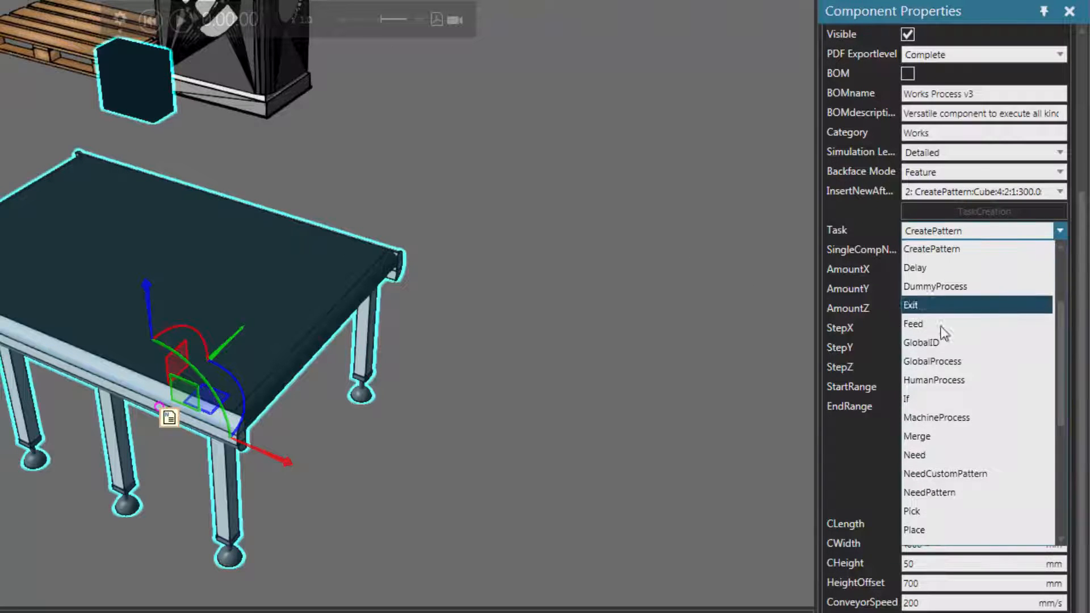
click(944, 436)
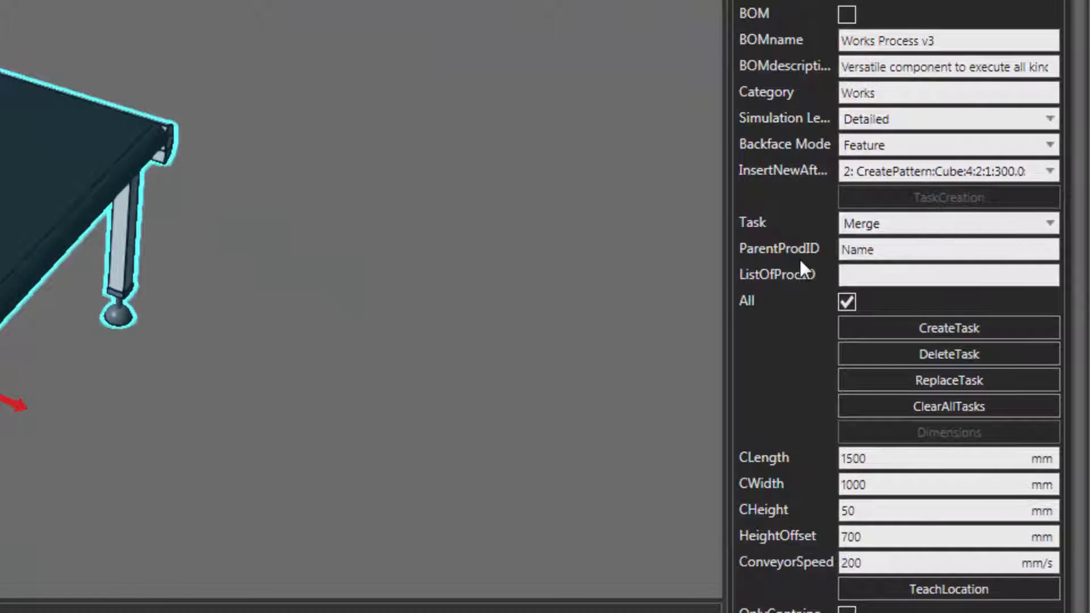
drag(888, 250, 839, 249)
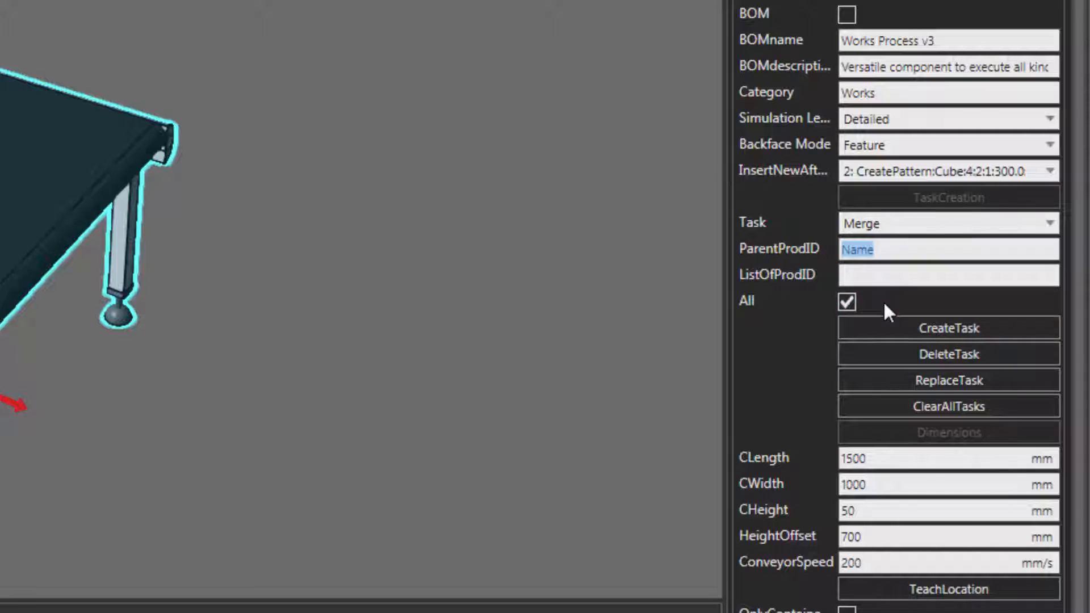
text(Euro Pallet)
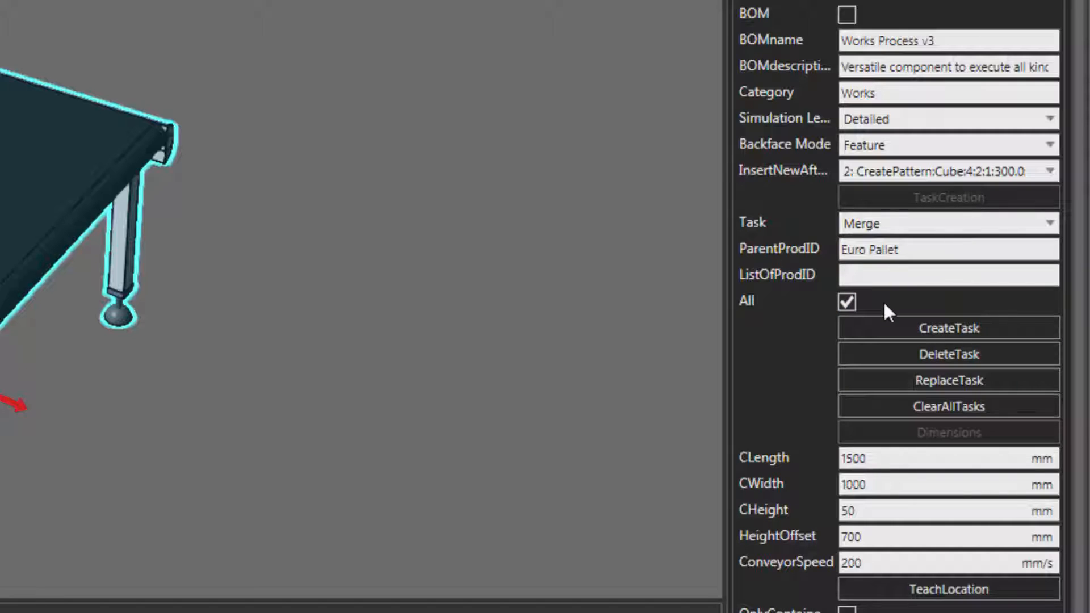
key(Return)
key(Tab)
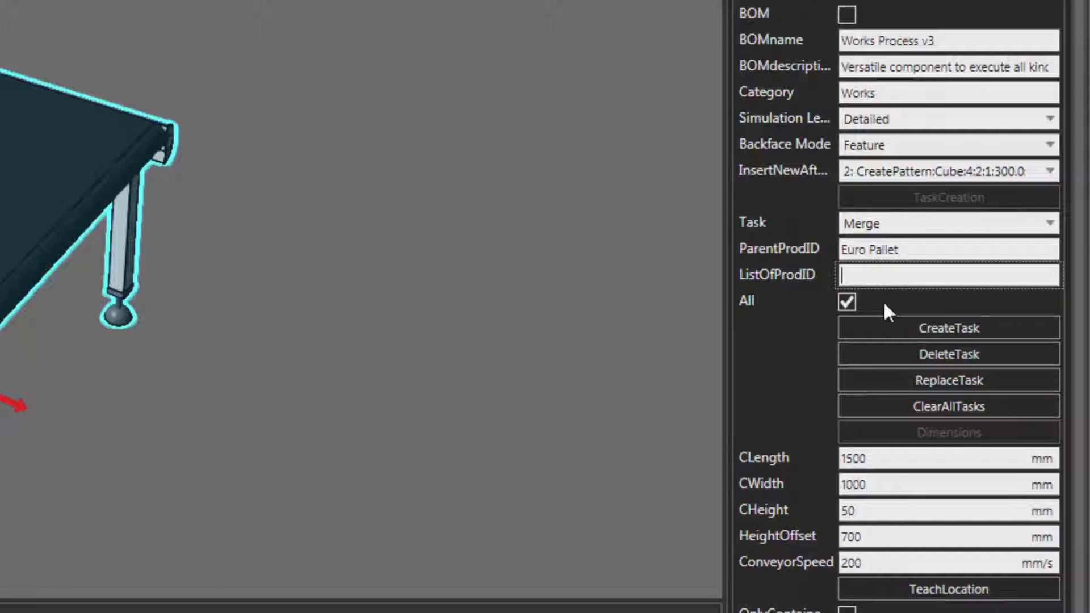
Set the merge's ListOfProdID to Cube, turn off All and create the task
text(Cube)
key(Return)
click(847, 303)
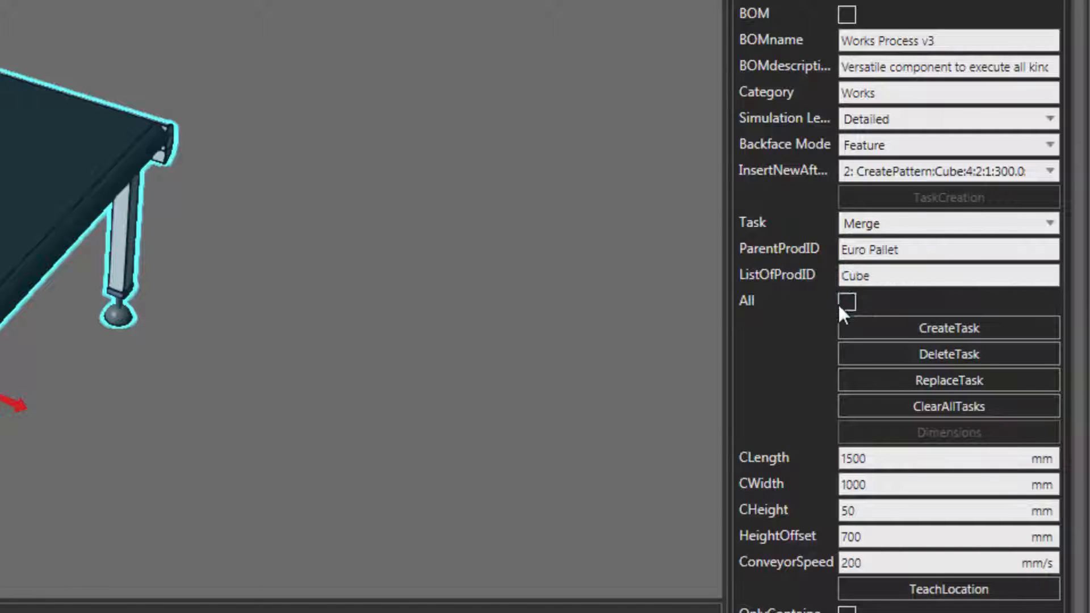
click(928, 335)
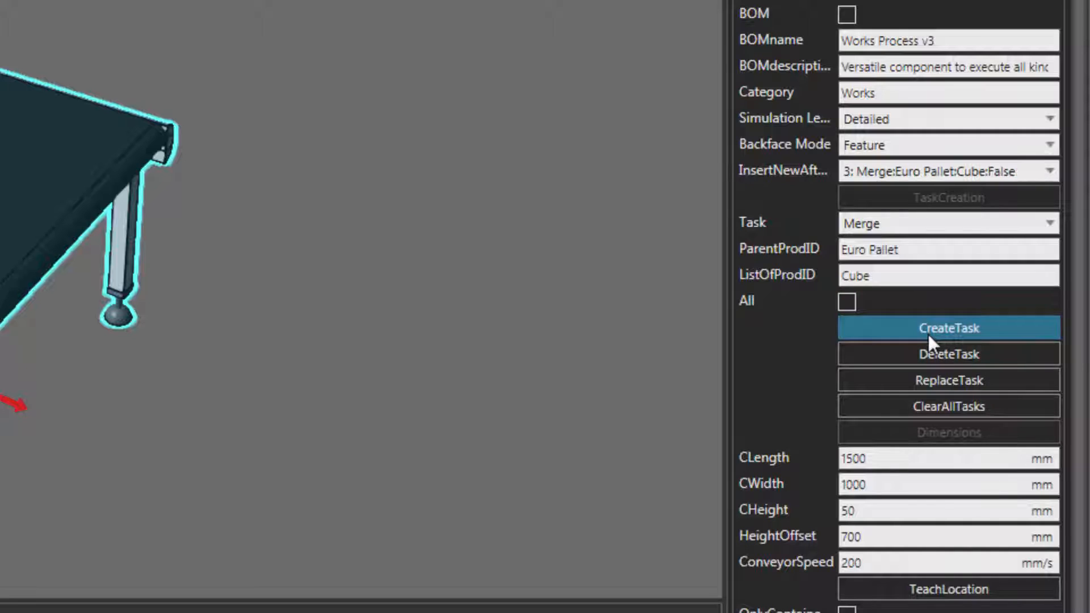
click(949, 174)
click(949, 174)
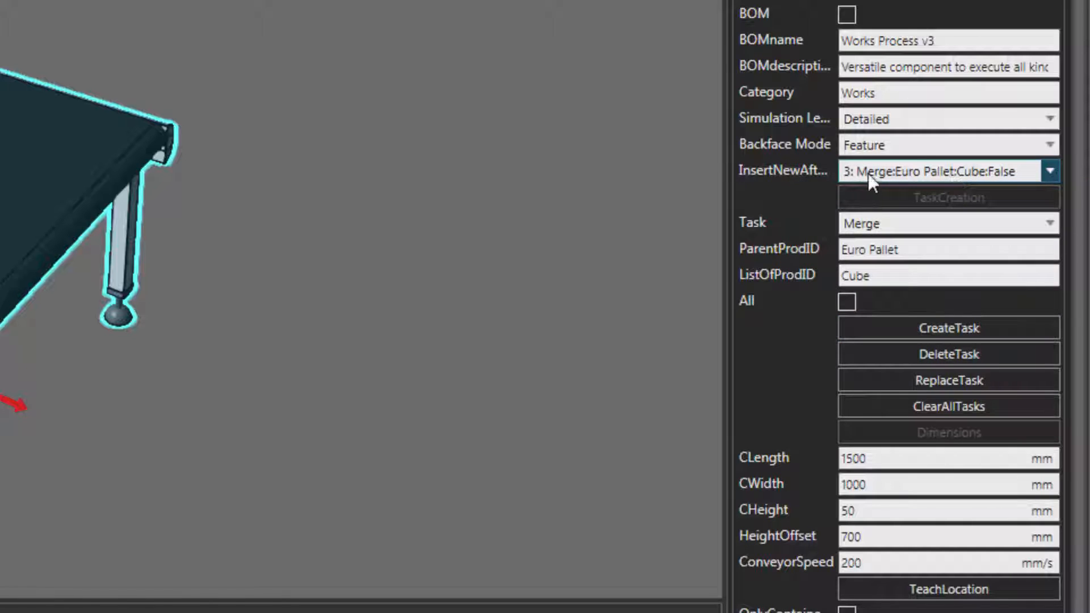
Create a TransportOut task with ListOfProdID Euro Pallet and All off, and review the Works Process task list
click(942, 222)
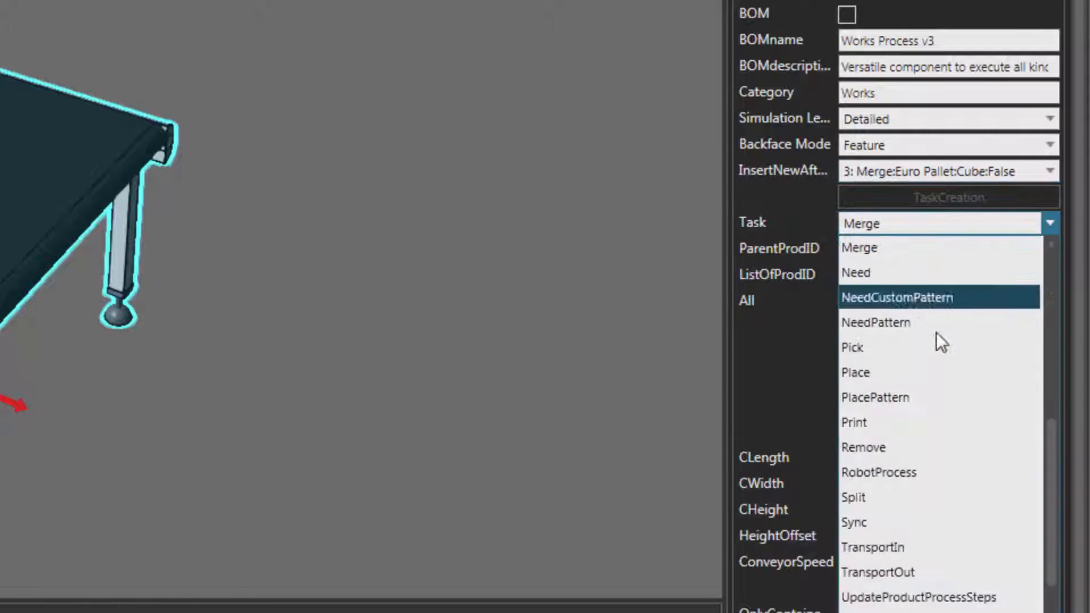
scroll(934, 392, down, 1)
click(930, 514)
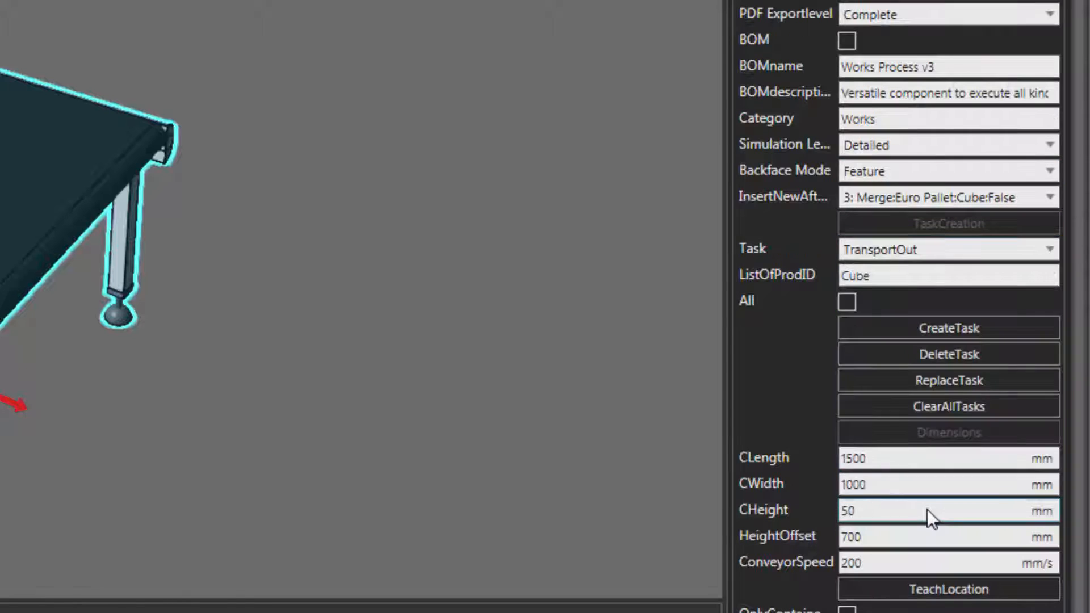
double_click(845, 274)
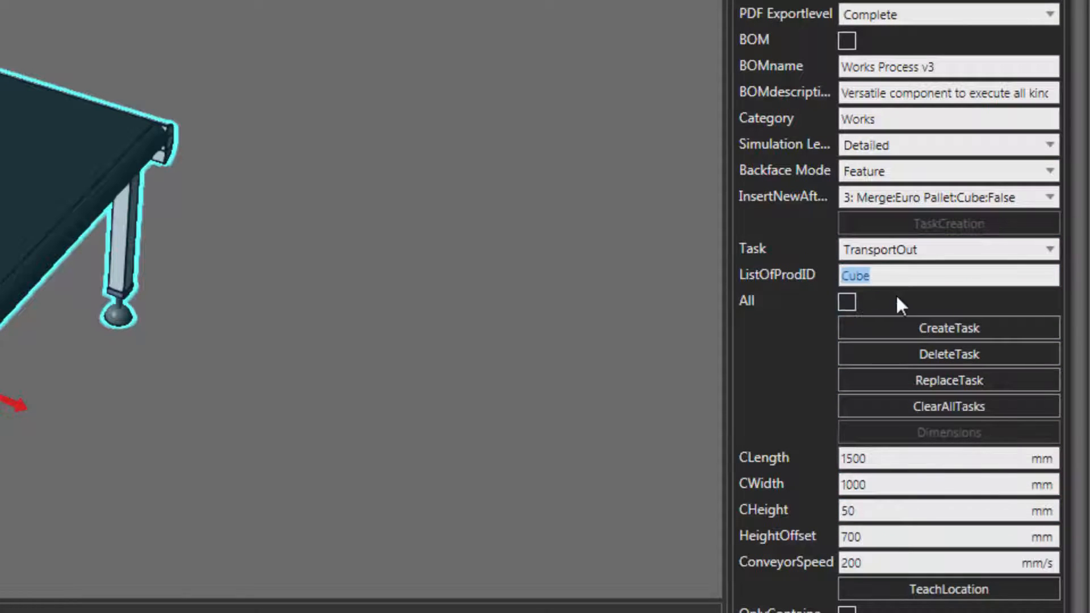
text(Euro P)
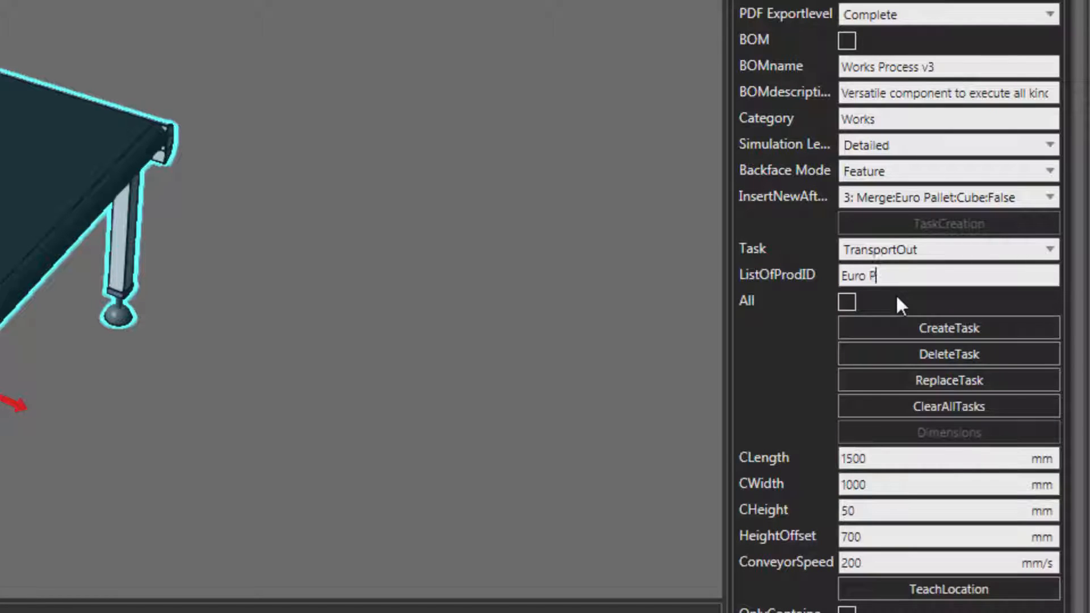
text(allet)
key(Return)
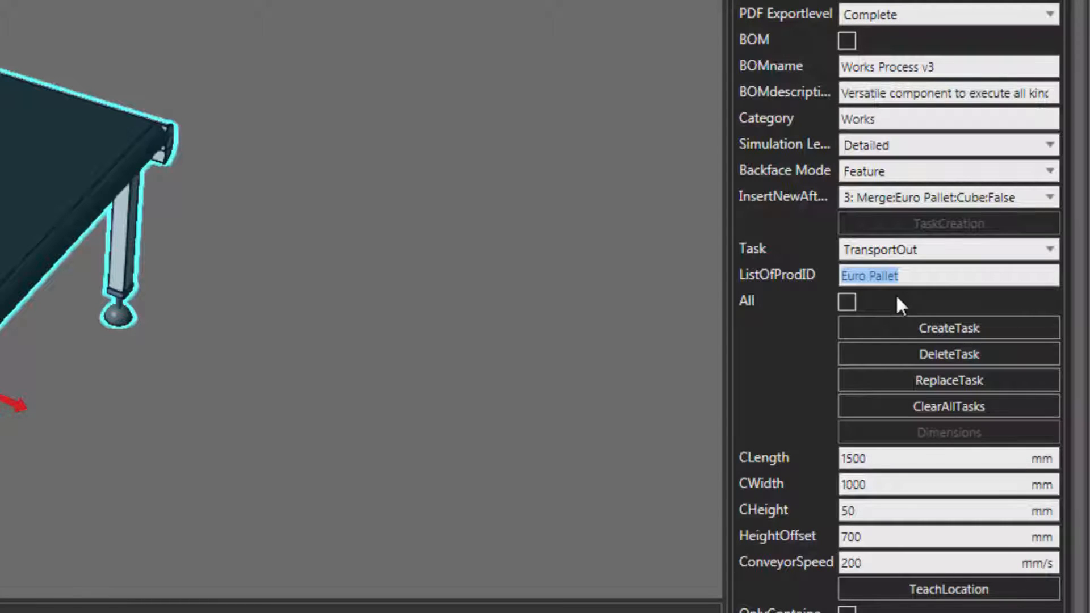
click(924, 328)
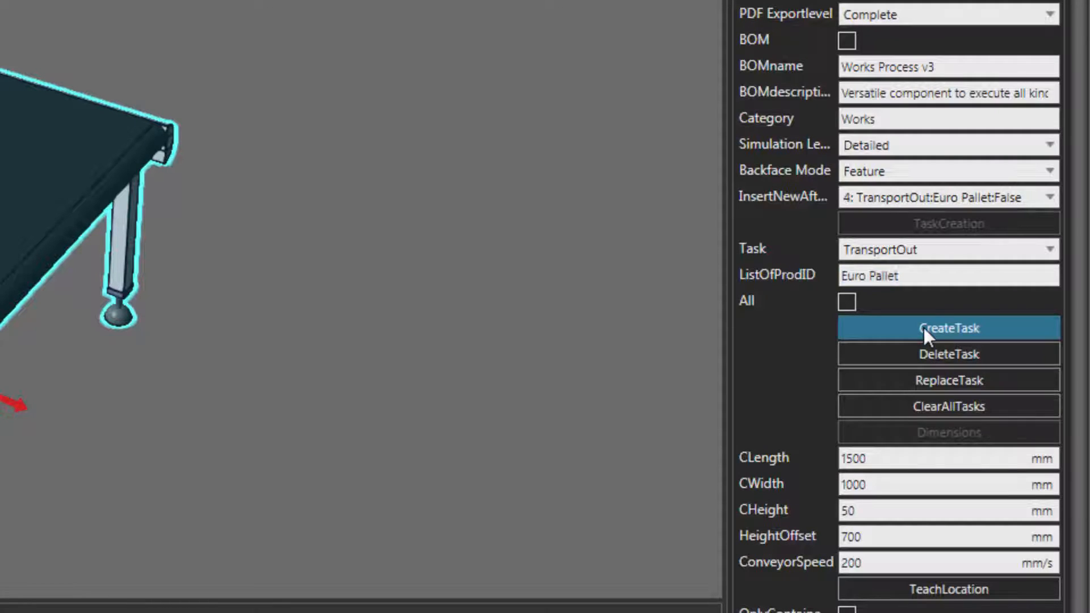
click(1050, 198)
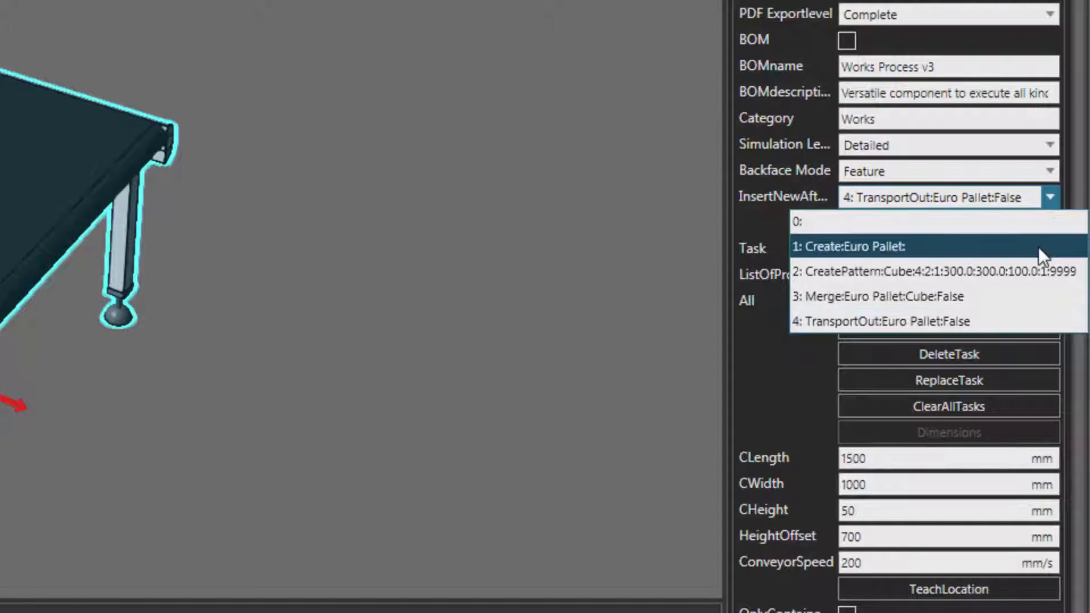
click(771, 195)
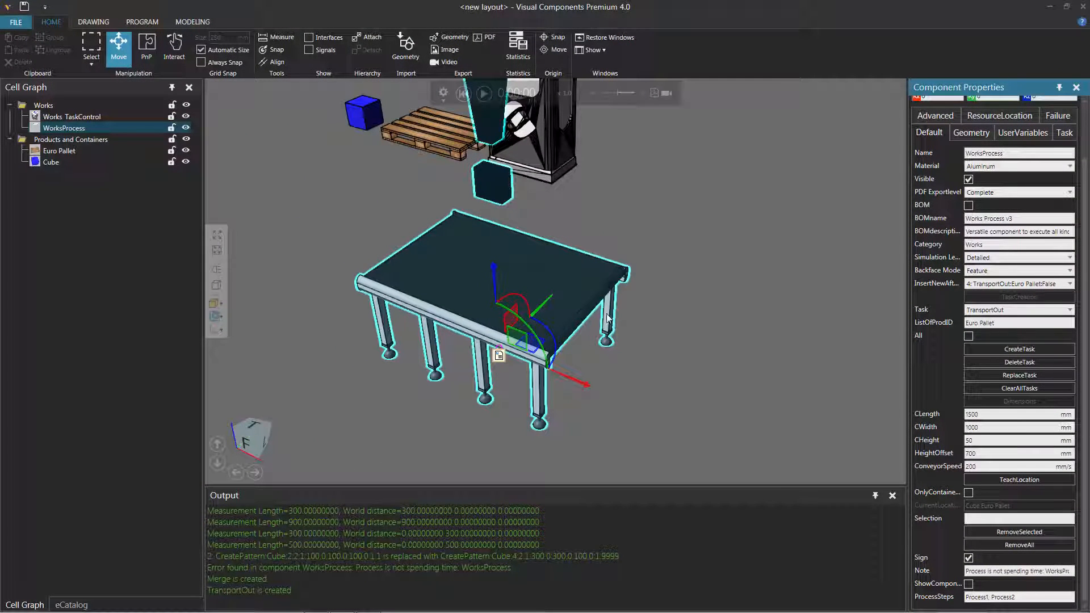
Add a Conveyor from the Visual Components conveyor models and connect it to the outfeed end of the Works Process
click(72, 605)
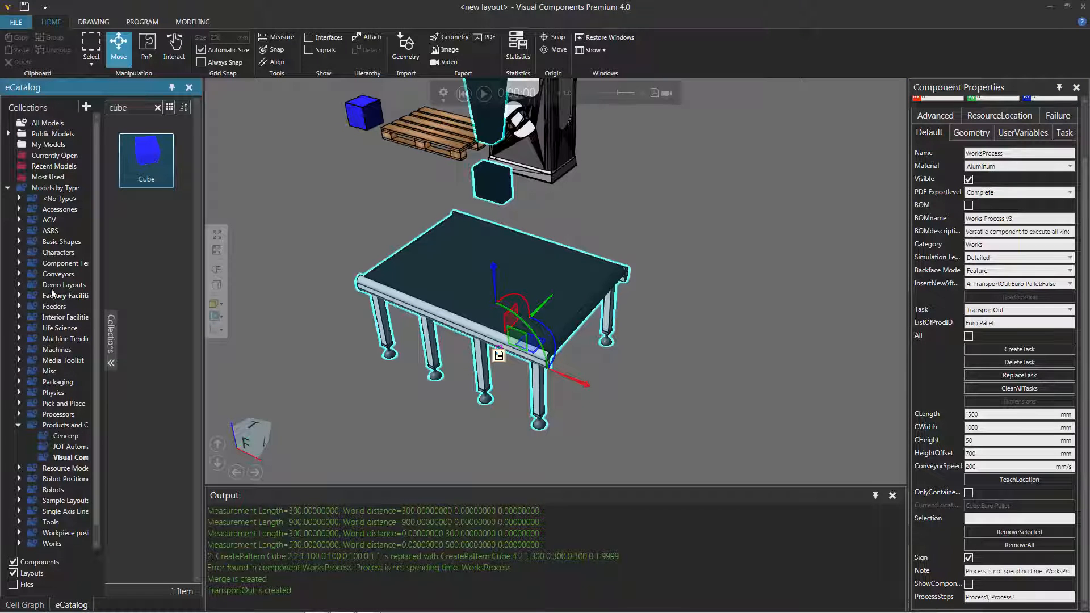
click(22, 275)
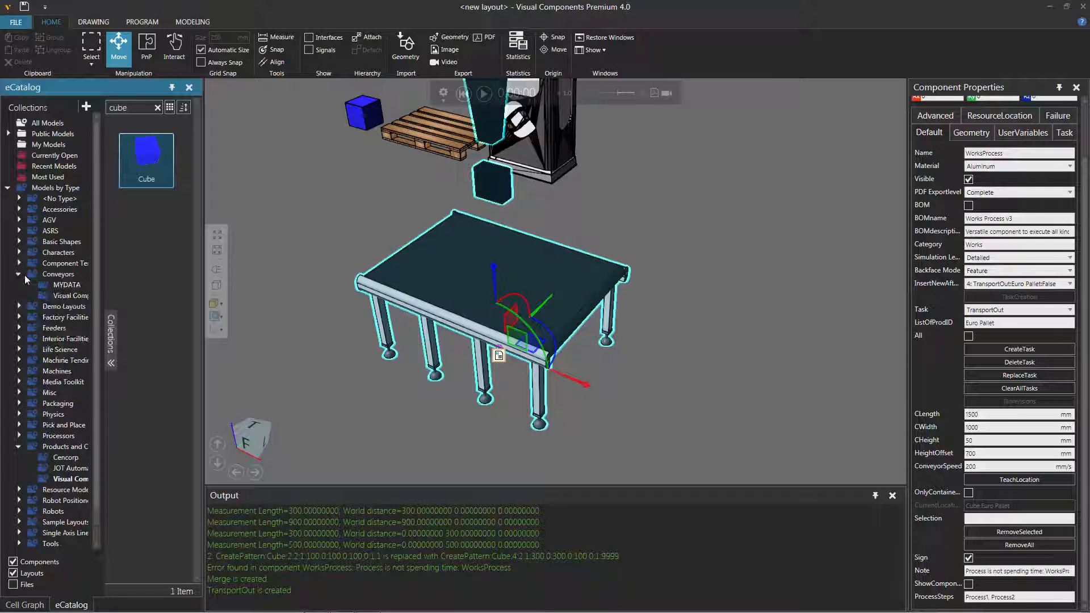
click(63, 296)
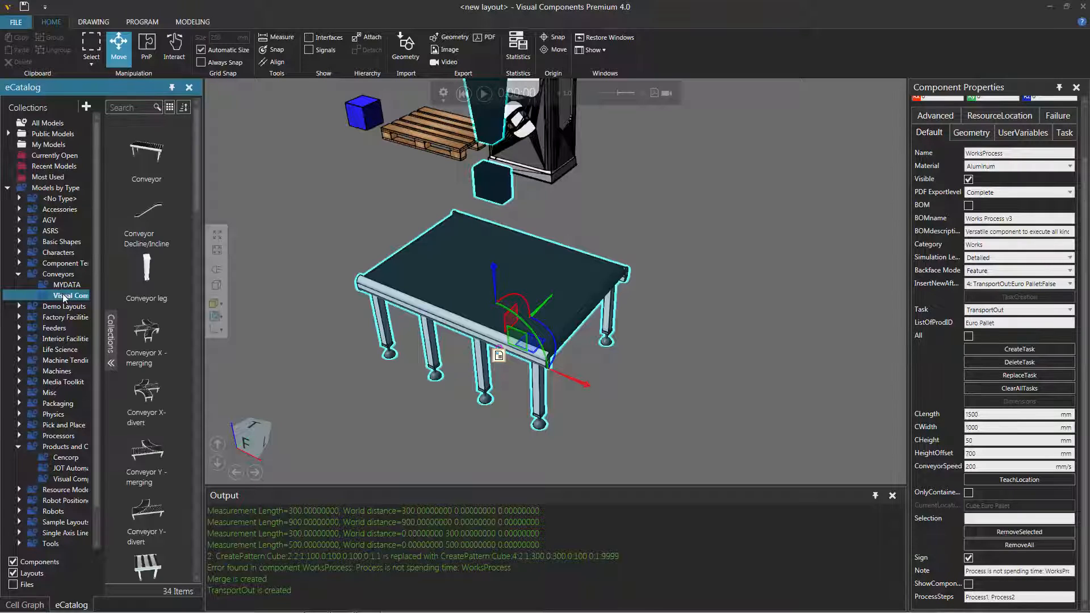
drag(471, 265, 774, 348)
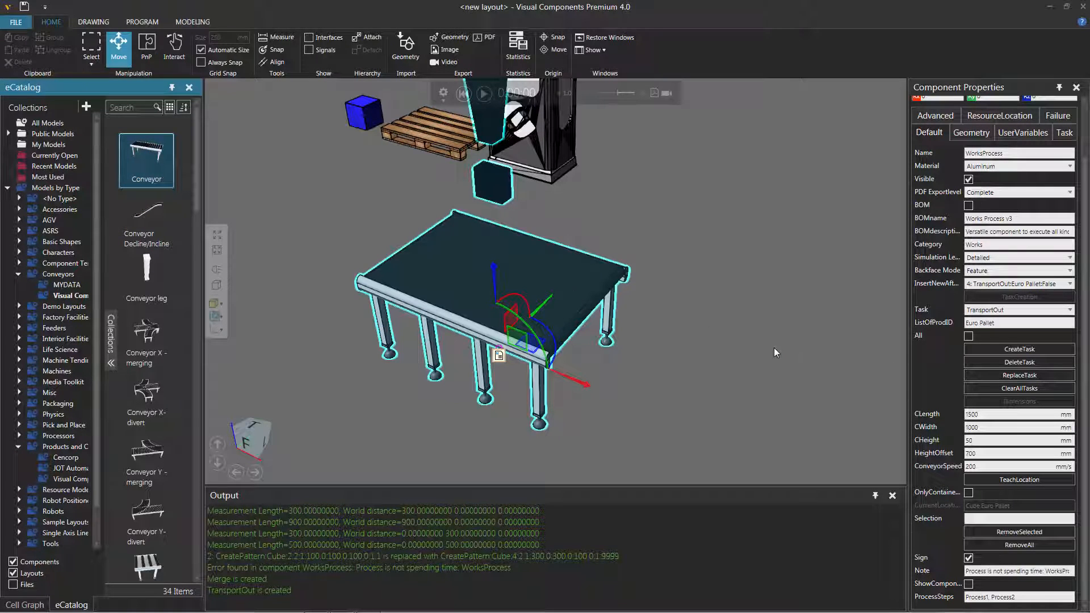
drag(827, 318, 606, 310)
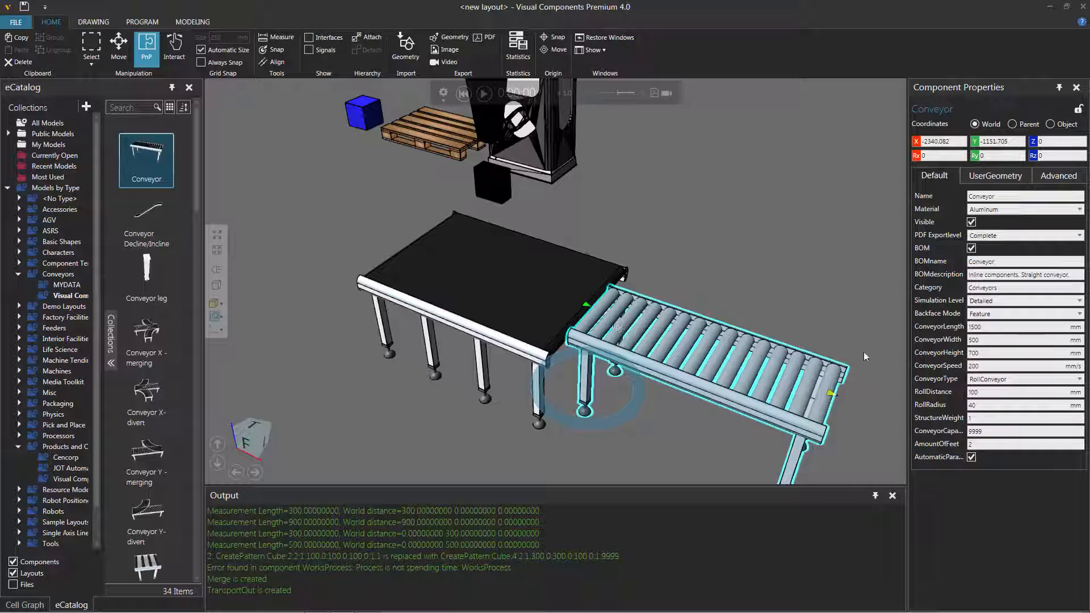
Set the attached roller conveyor's ConveyorWidth to 1000 mm
click(985, 340)
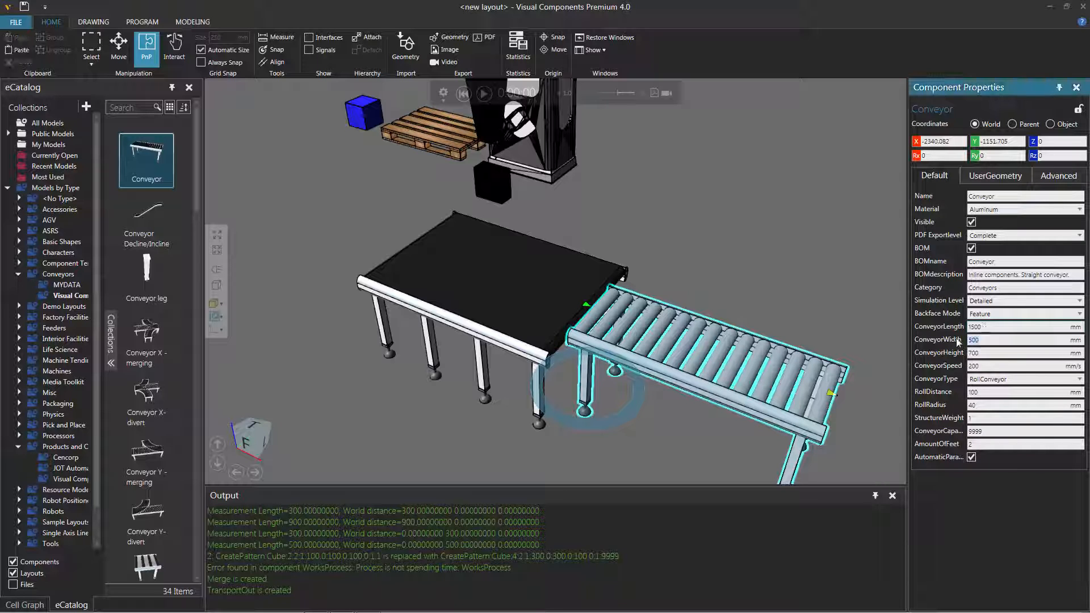
text(1000)
key(Return)
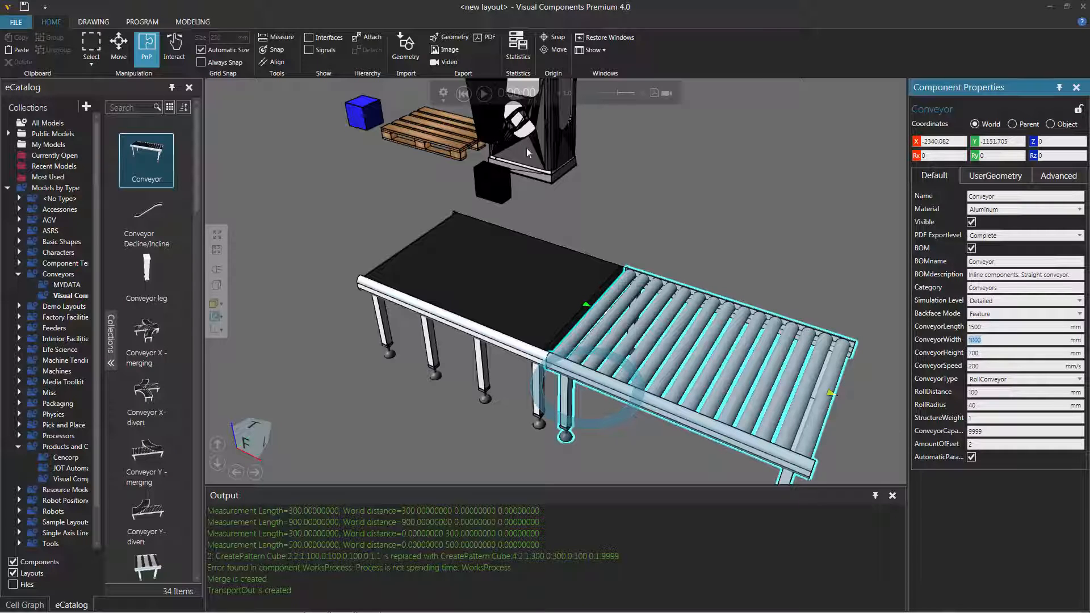
Run the simulation to watch the loaded pallets move onto the roller conveyor, pause it and clear the selection
click(485, 95)
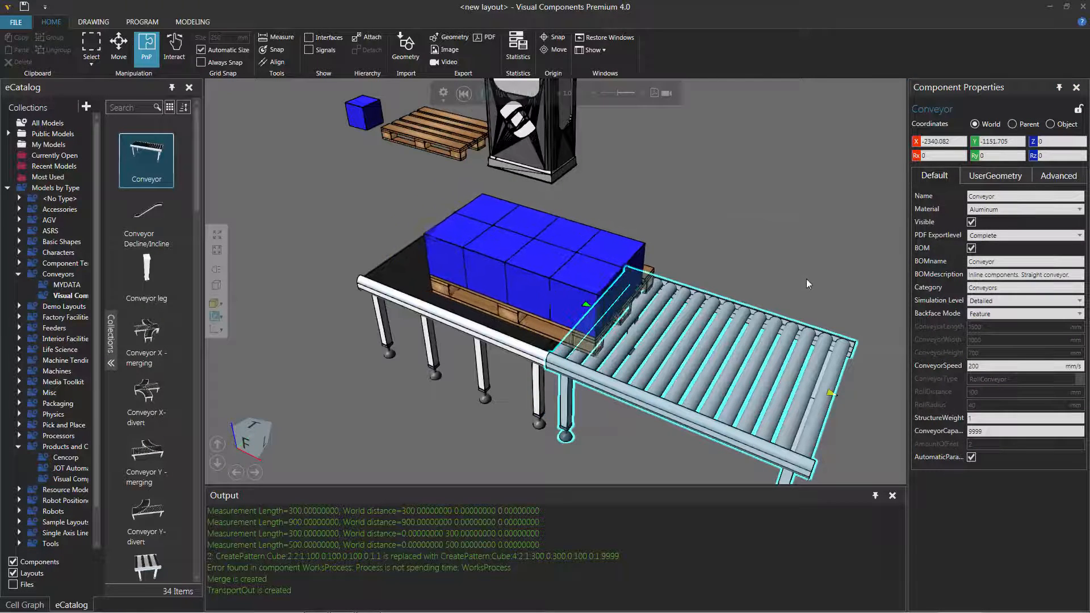
right_drag(806, 279, 799, 275)
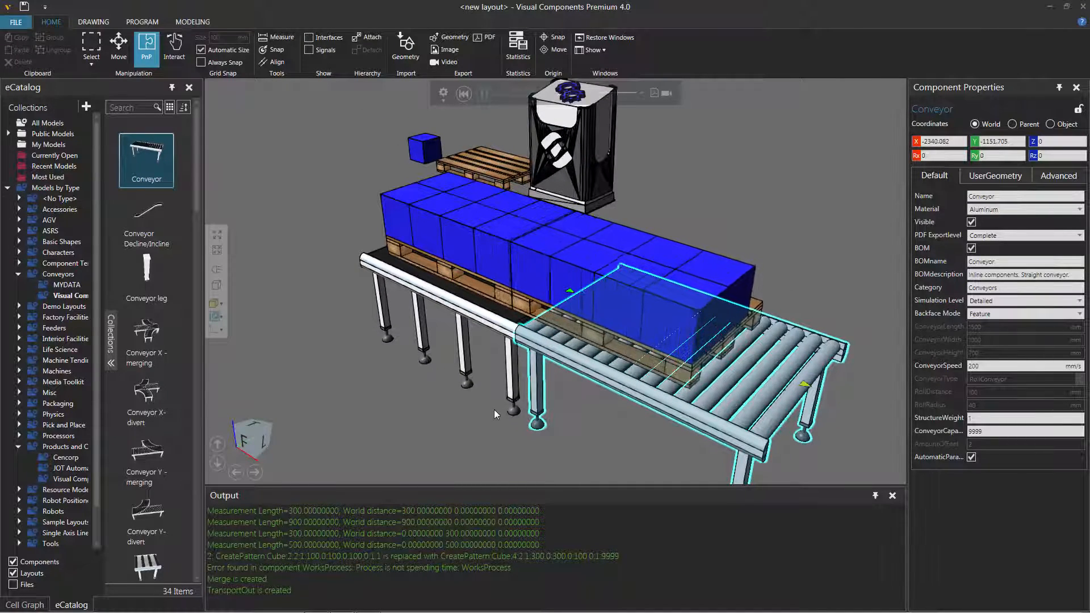
right_drag(494, 407, 573, 413)
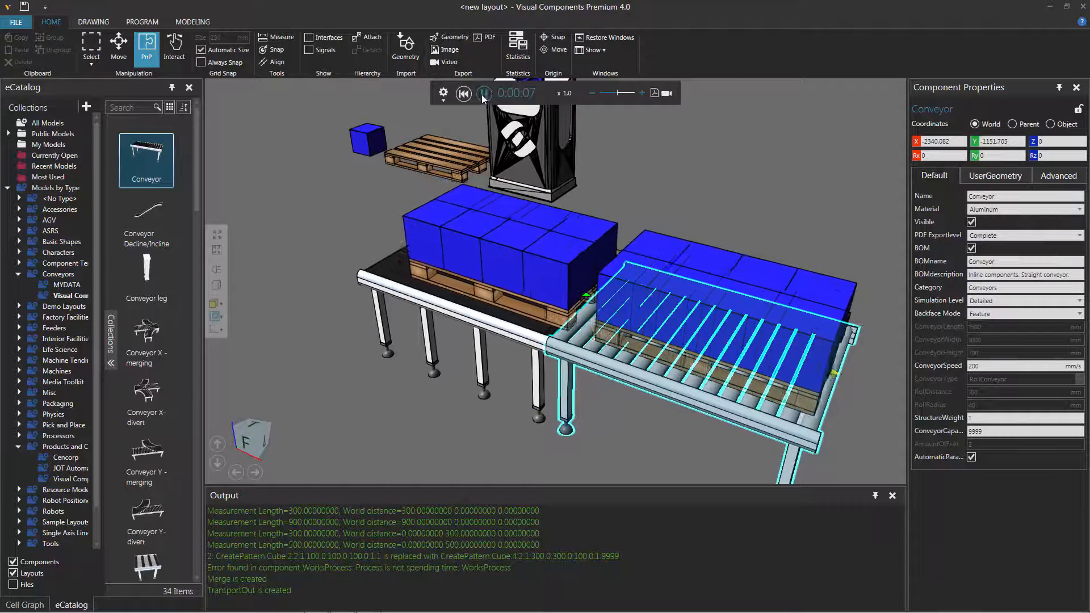
click(483, 95)
click(883, 266)
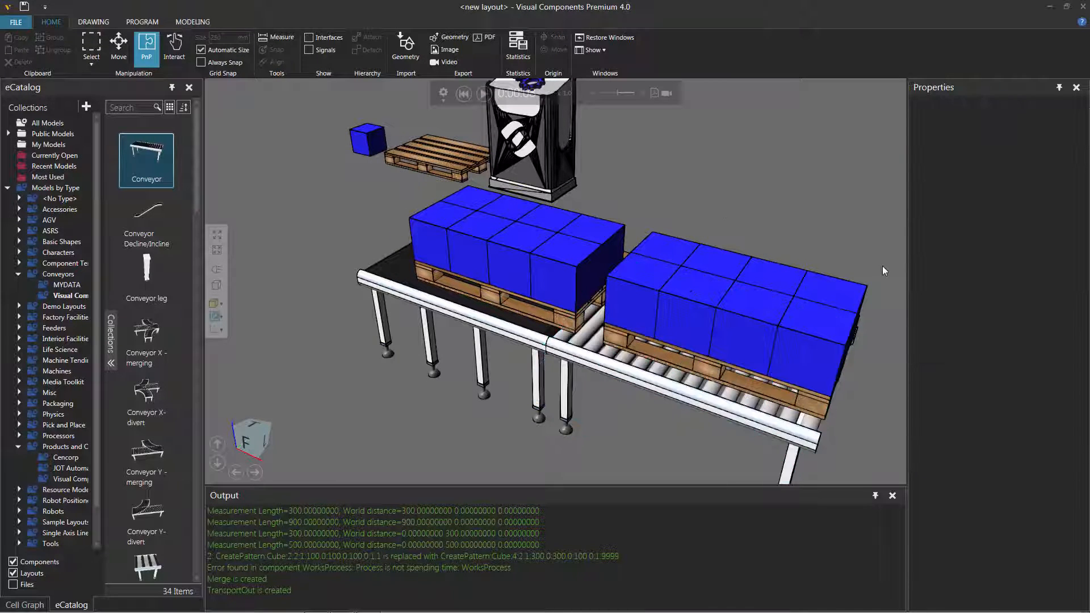
right_drag(883, 266, 863, 170)
Inspect the properties of a cube and of the Euro Pallet beneath it on the roller conveyor
click(749, 255)
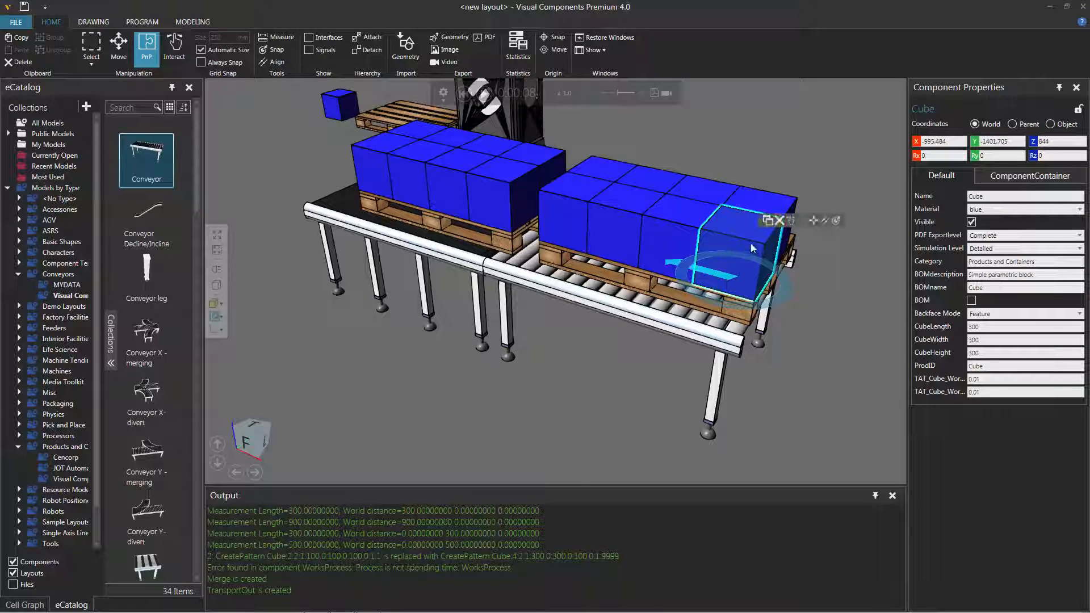
right_drag(741, 243, 745, 245)
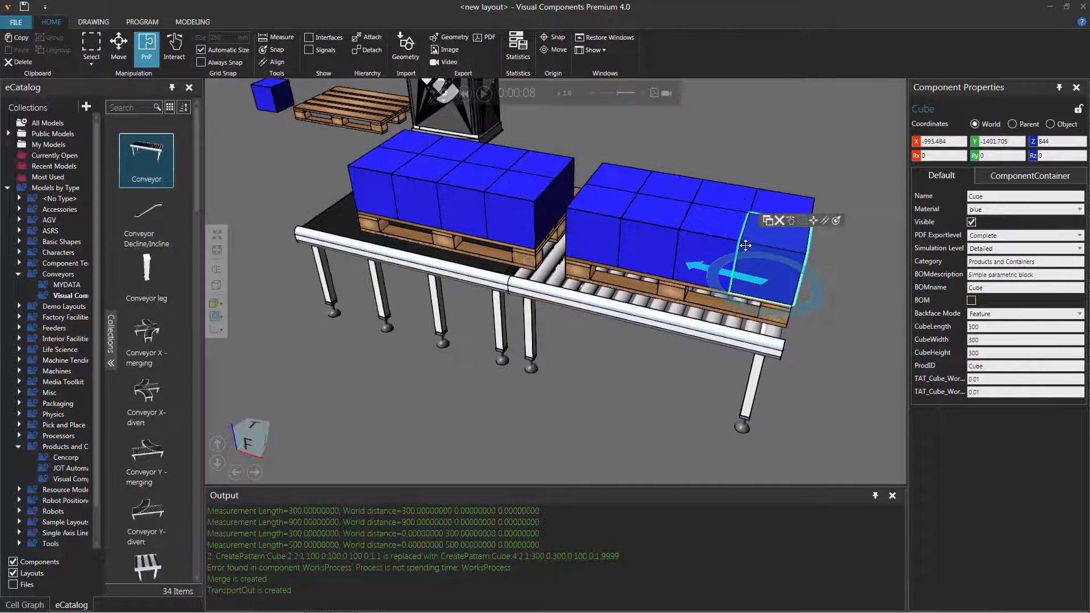
click(677, 296)
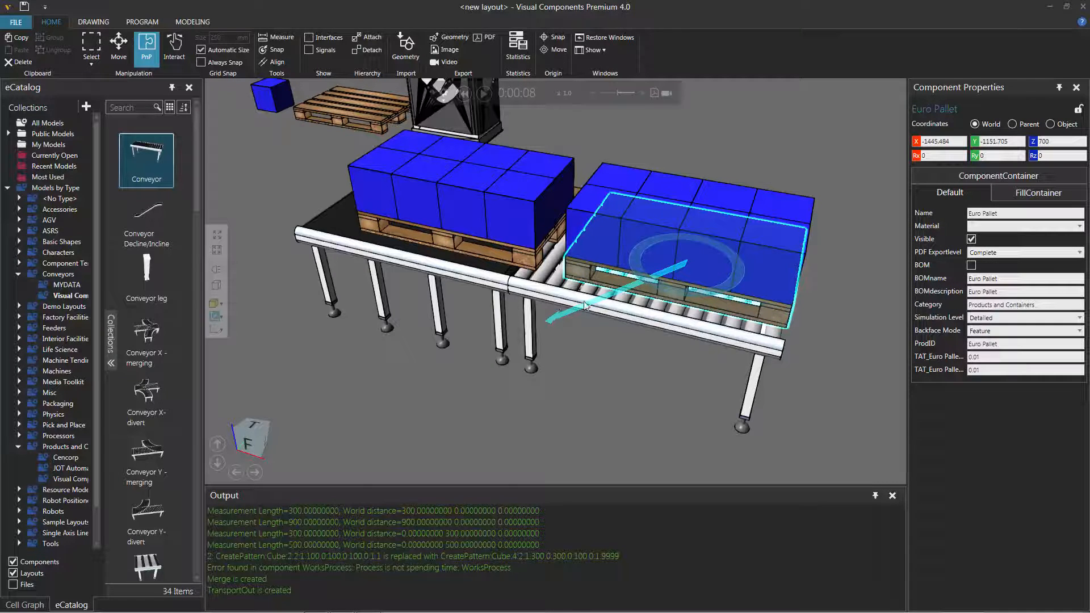
Reset the simulation to its start so the loaded pallets are cleared from the line
right_drag(632, 355, 626, 359)
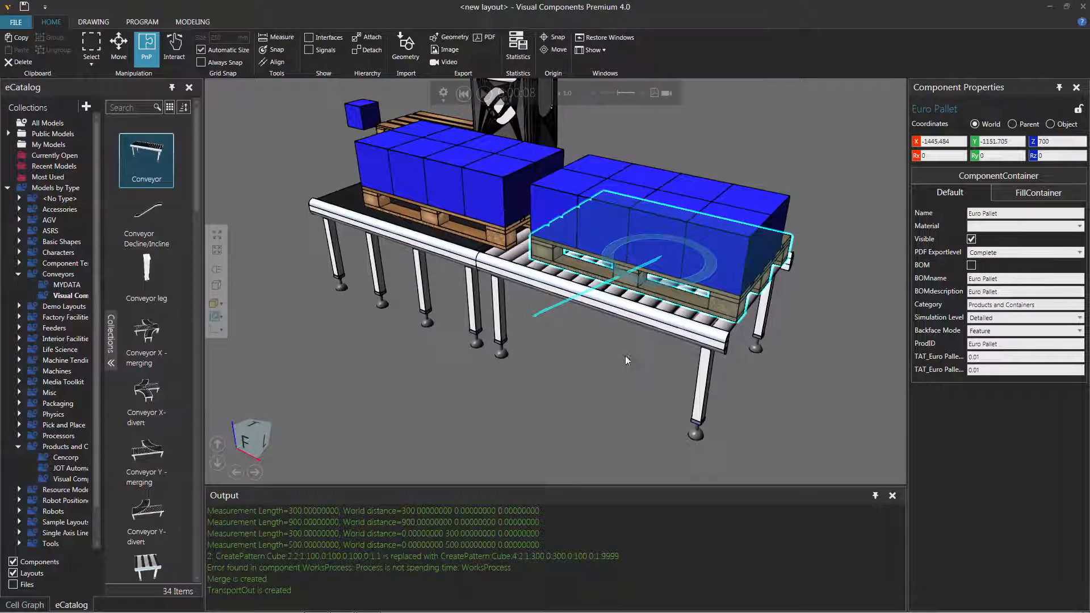
click(463, 93)
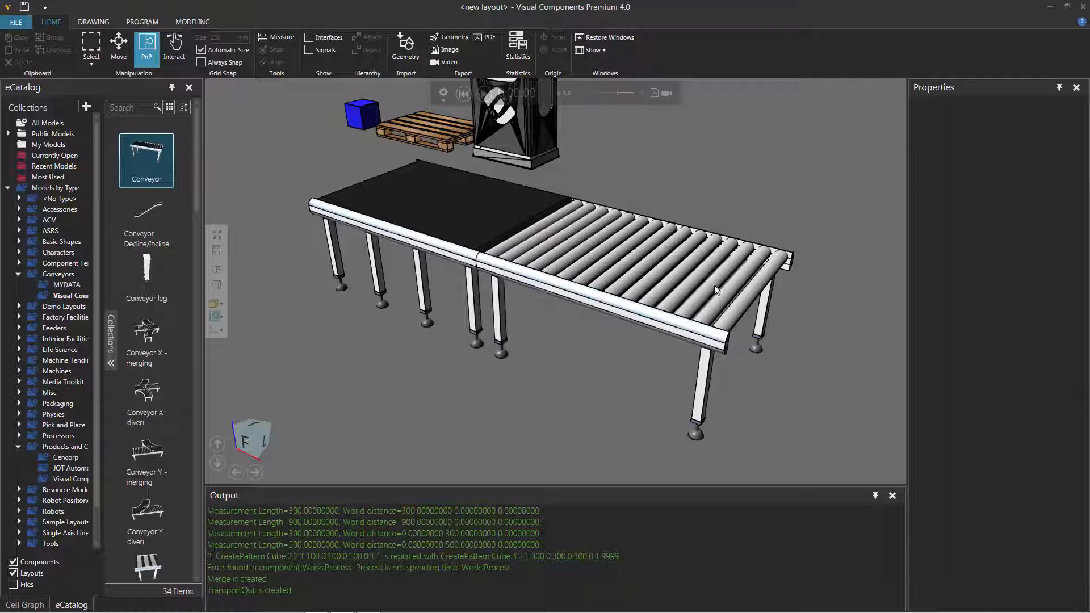
scroll(716, 290, down, 3)
middle_drag(701, 398, 682, 385)
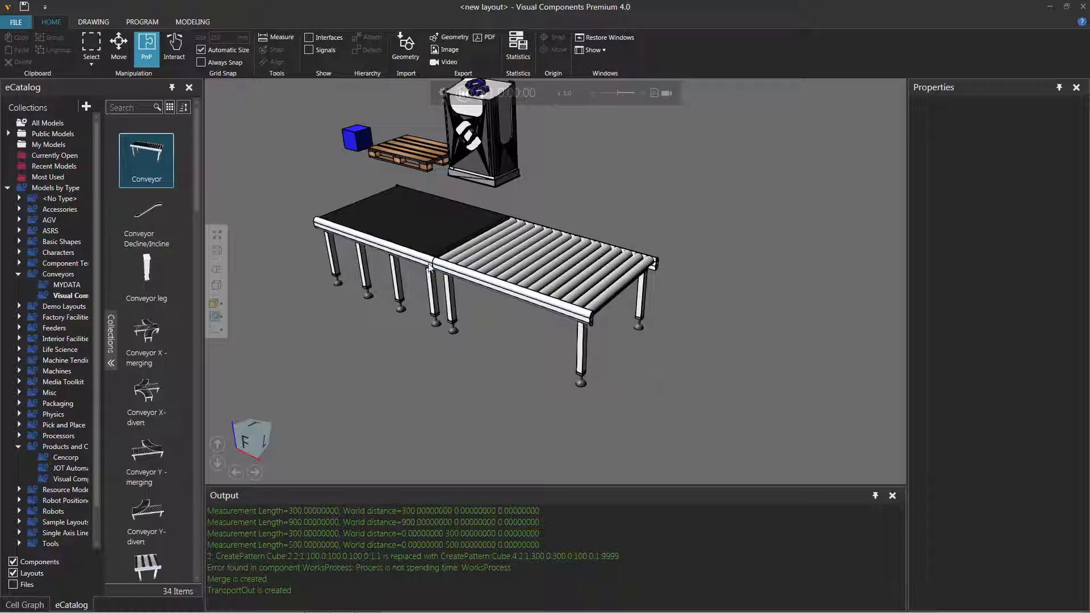
Duplicate the Works Process and connect the copy to the free outfeed end of the roller conveyor
click(405, 238)
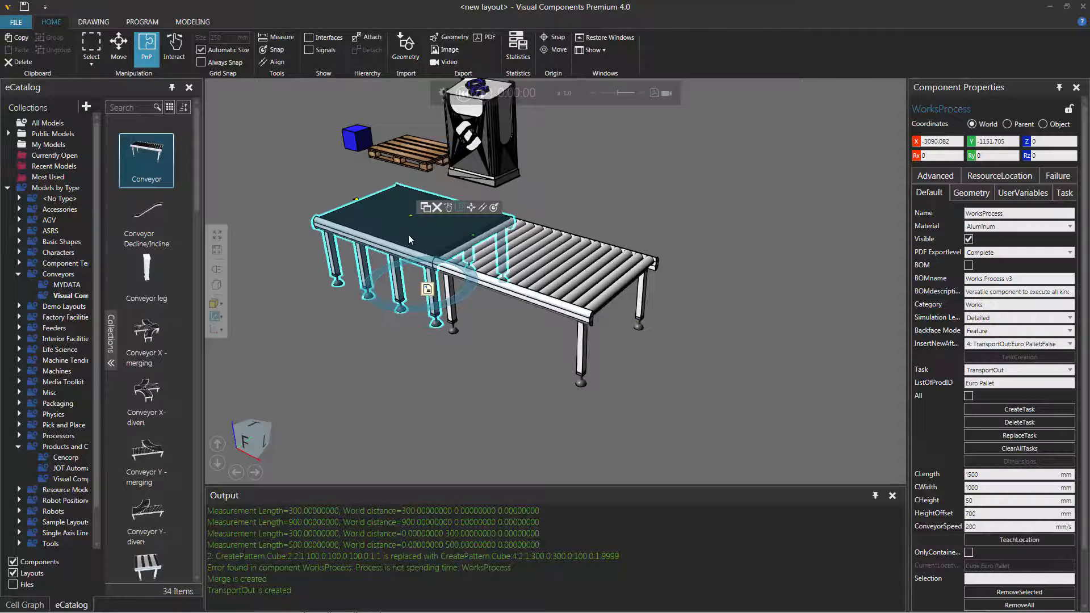
click(424, 206)
drag(511, 251, 714, 413)
middle_drag(714, 413, 463, 274)
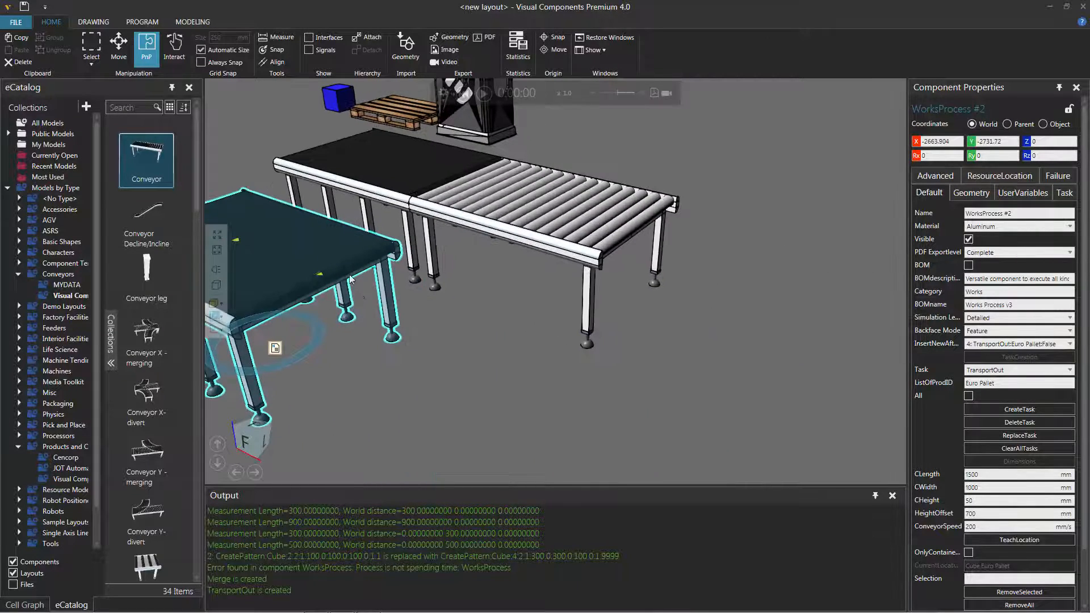
drag(383, 293, 678, 245)
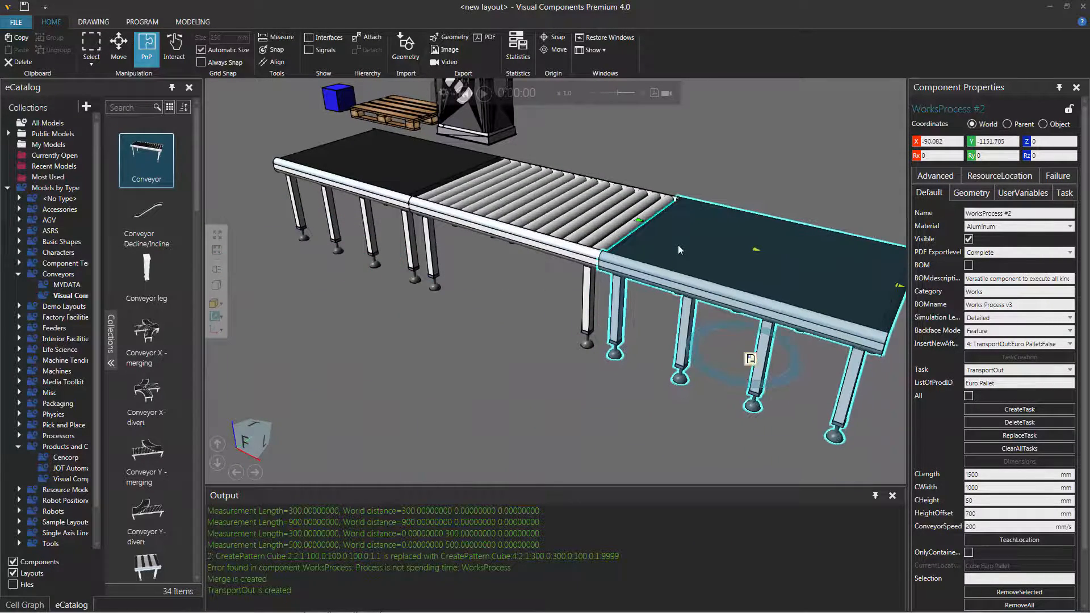
Clear all inherited tasks from the duplicated Works Process and check its task list
scroll(618, 340, down, 2)
middle_drag(587, 378, 540, 399)
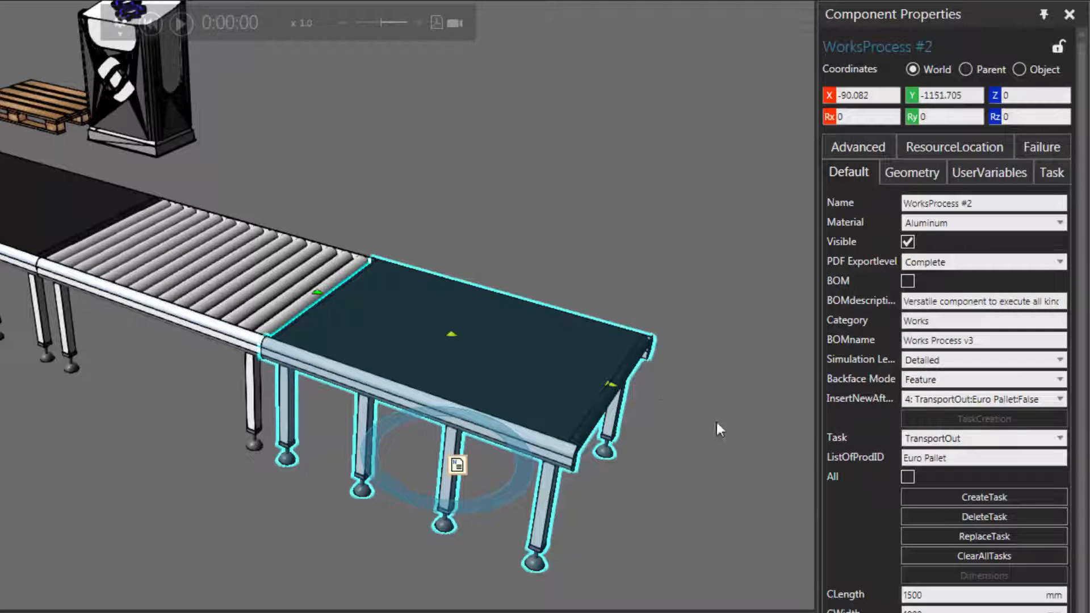
click(1021, 555)
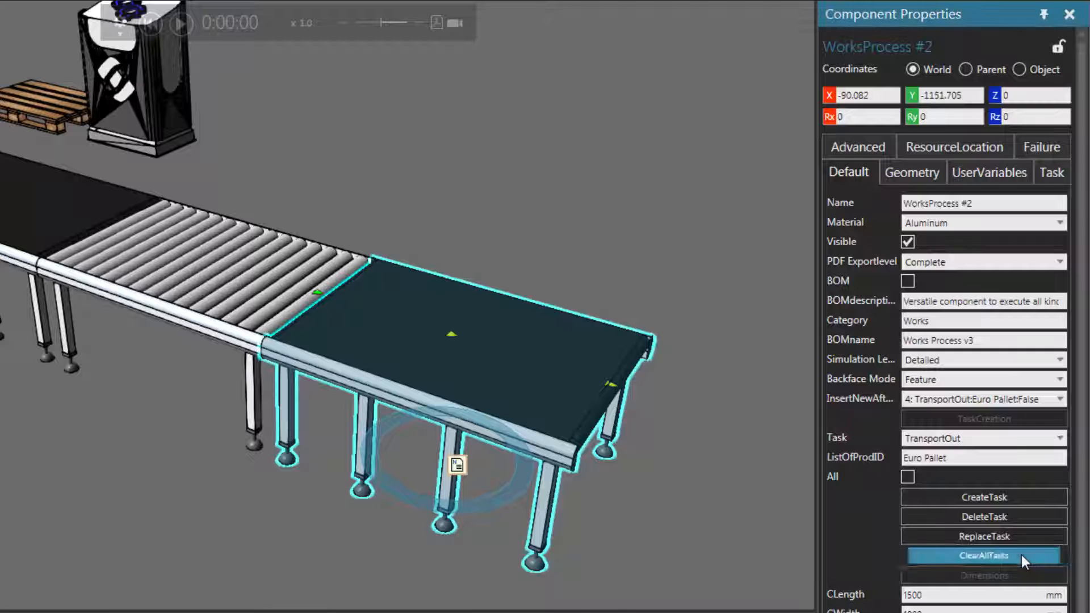
click(1061, 399)
click(1061, 398)
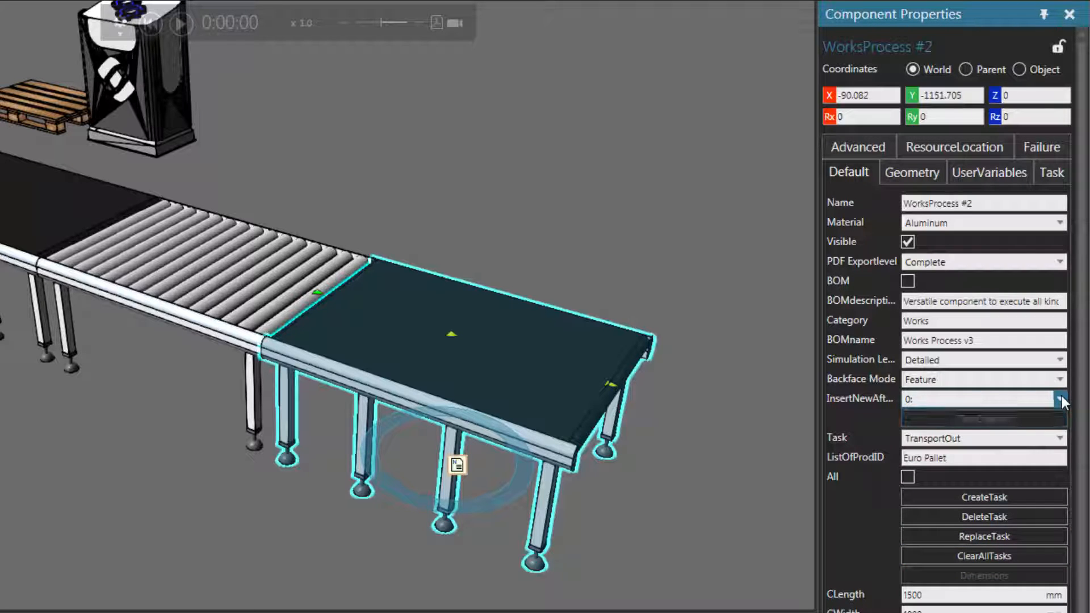
Create a TransportIn task with Any enabled on the duplicated Works Process
click(1060, 439)
scroll(1058, 440, up, 5)
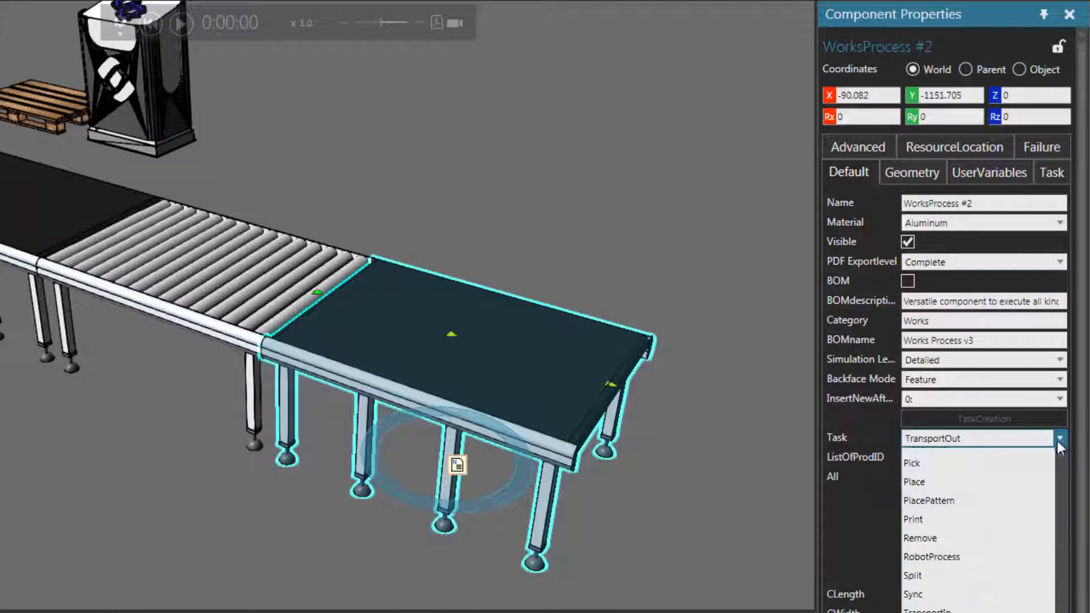
click(1002, 611)
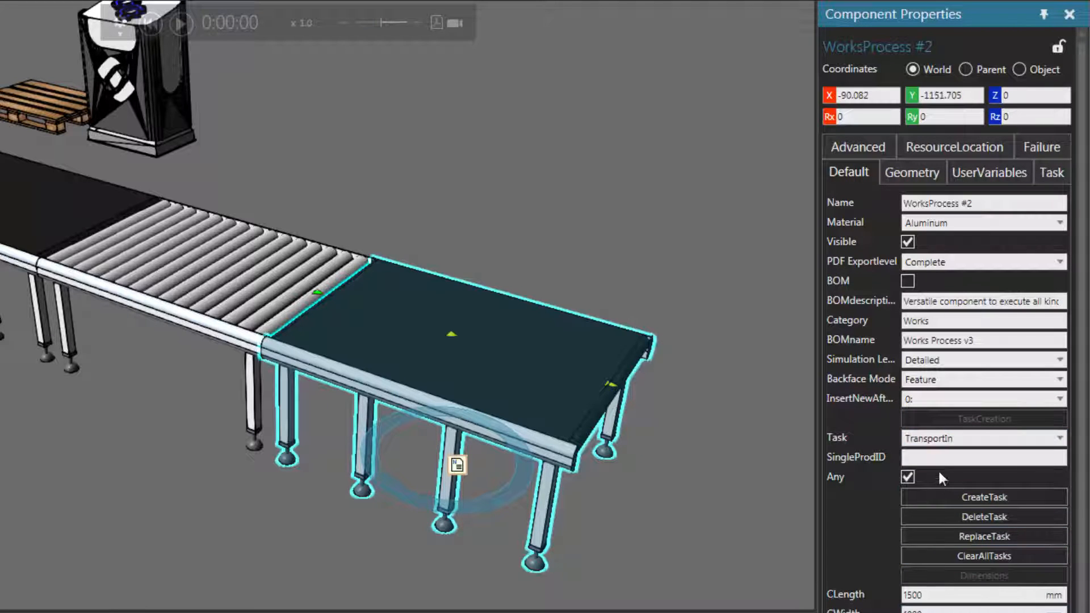
click(909, 477)
click(935, 498)
Run the simulation at x 1.7 speed to watch pallets reach the second Works Process, pause it and reset it
click(180, 23)
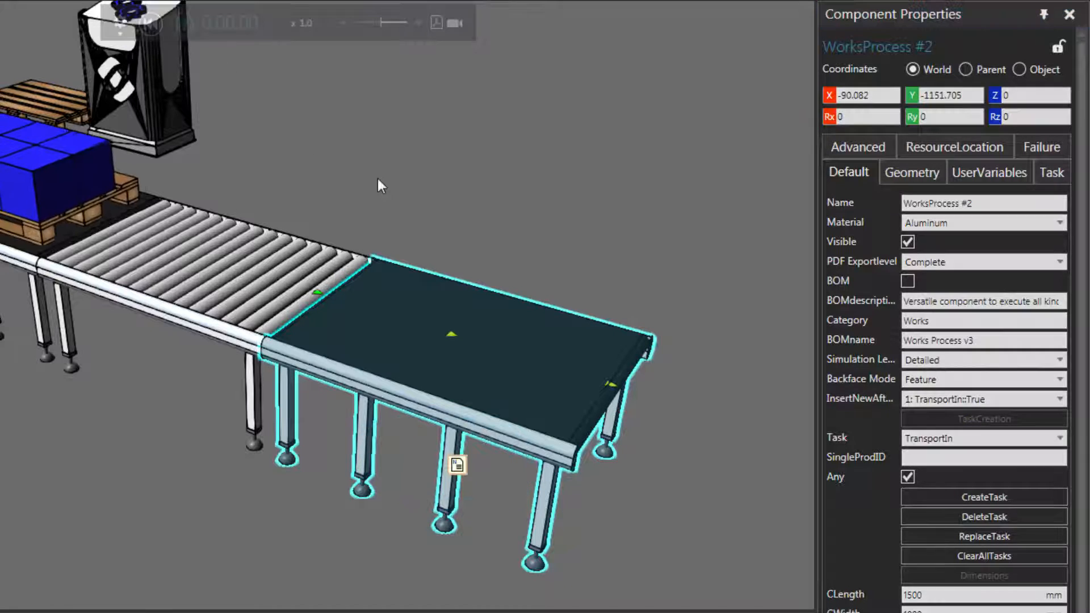
click(419, 23)
click(418, 23)
click(418, 23)
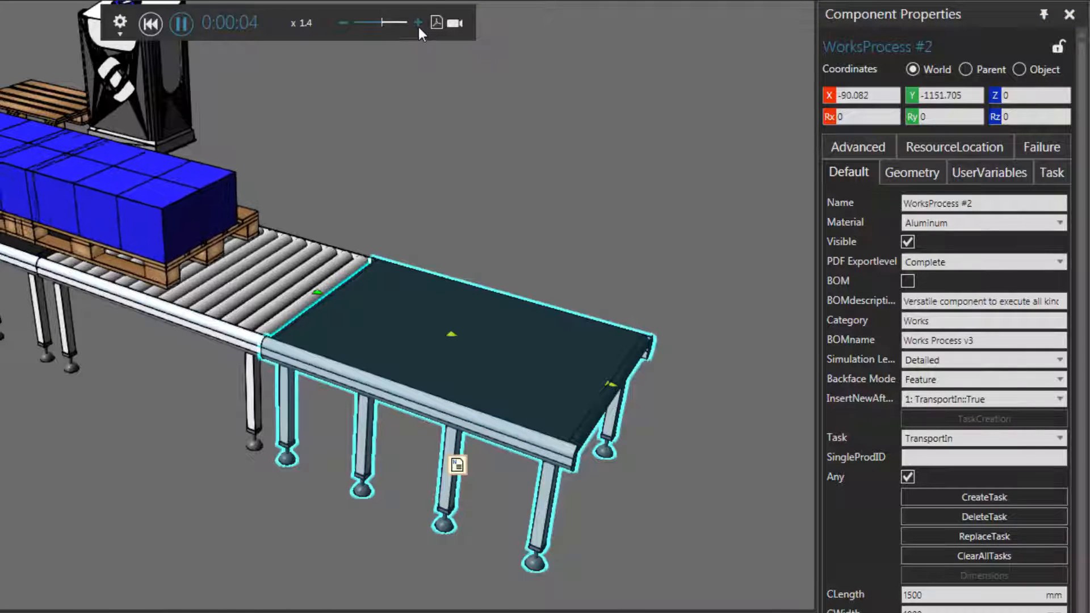
click(418, 23)
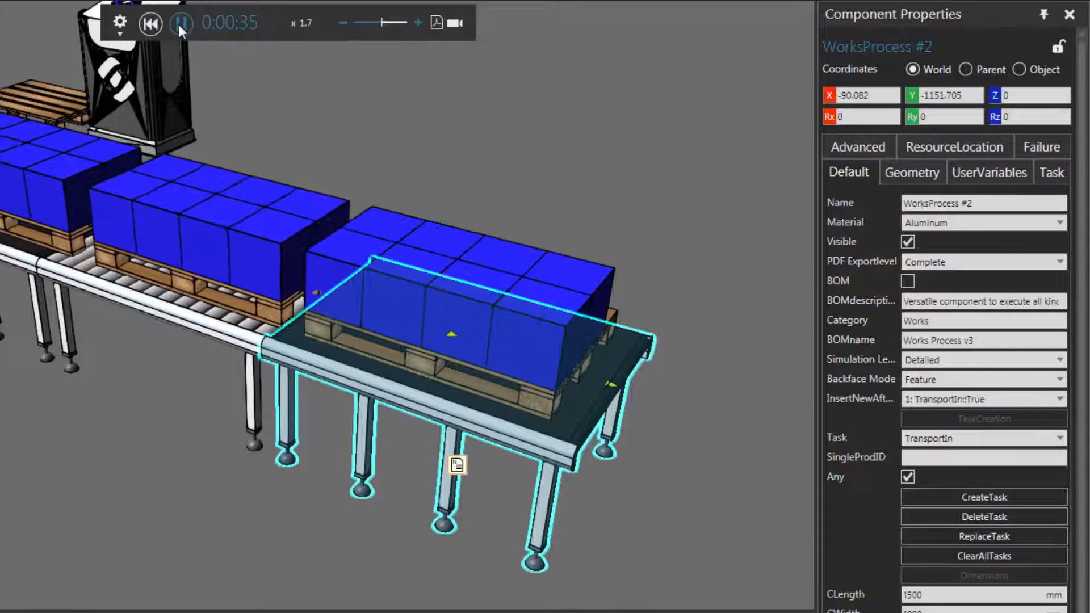
right_drag(635, 468, 475, 505)
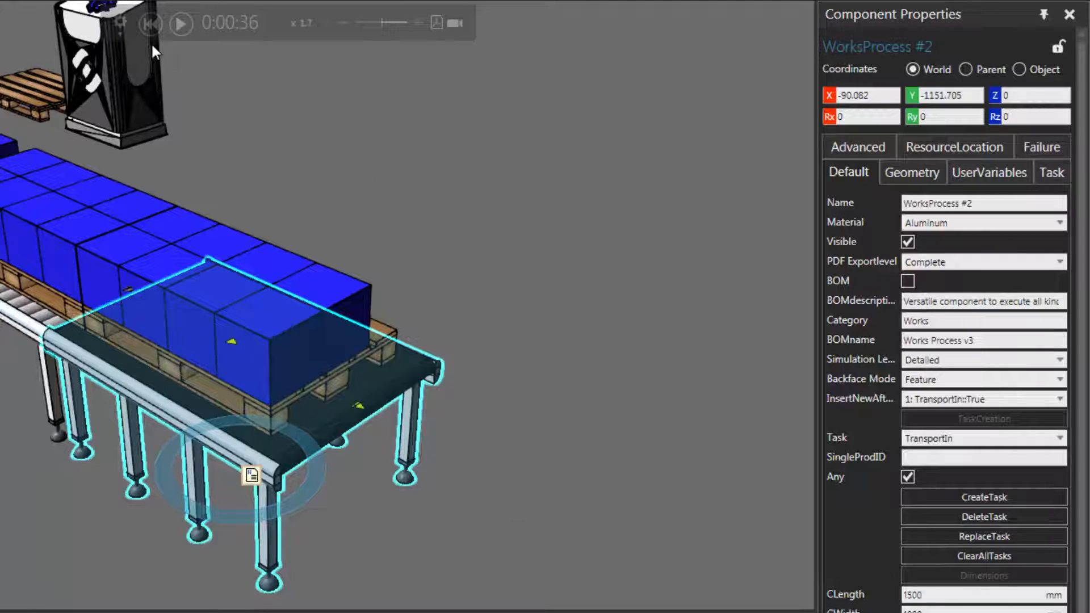
click(149, 23)
Add a Works Robot Controller v4 from the Works models and place it beside the second Works Process
right_drag(519, 384, 515, 396)
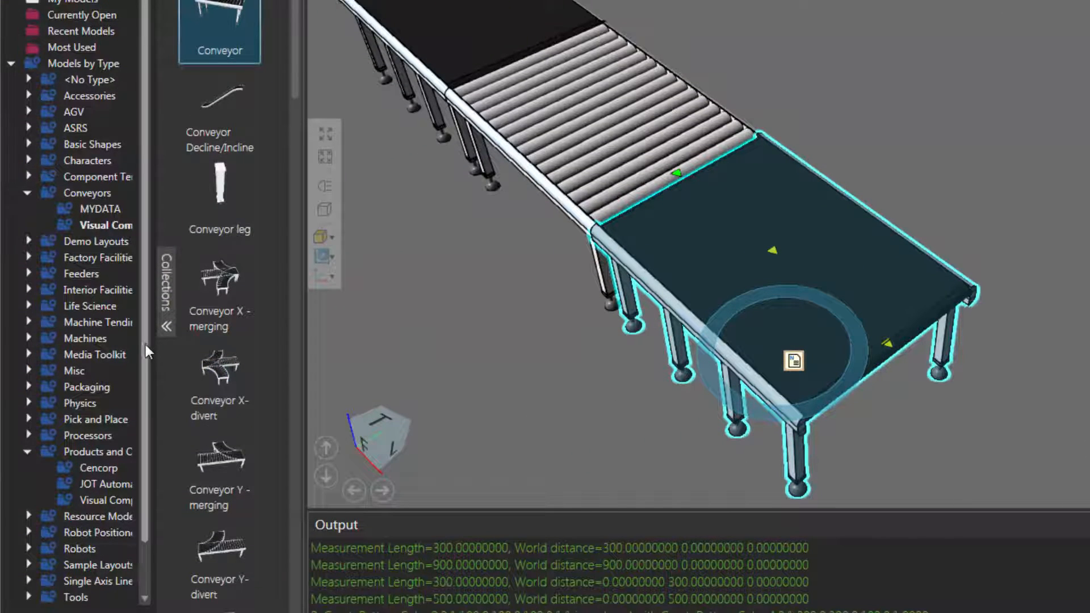
scroll(145, 345, down, 2)
click(86, 576)
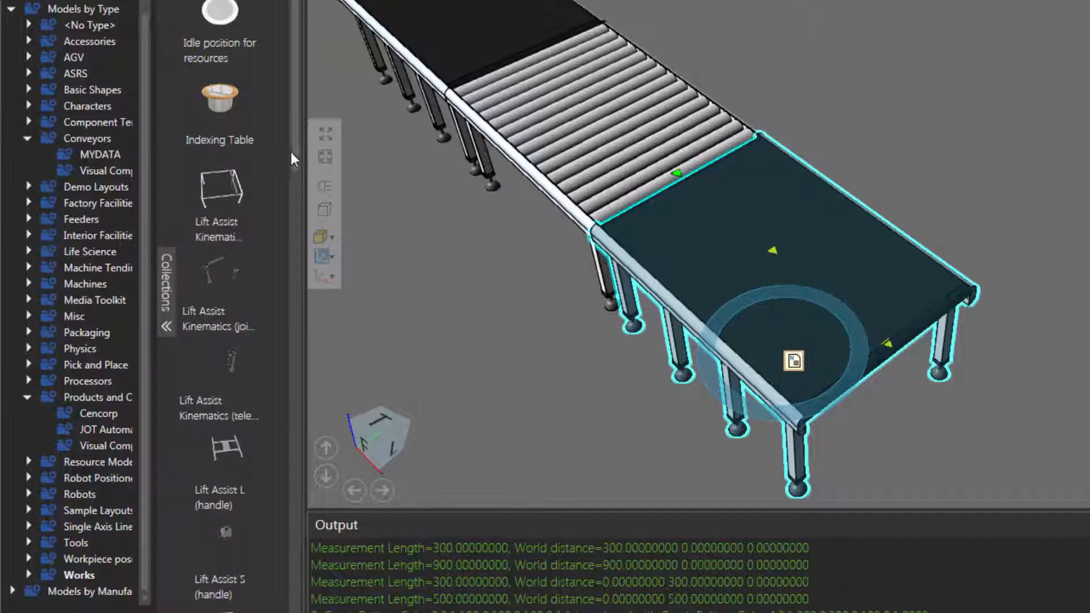
drag(298, 143, 302, 495)
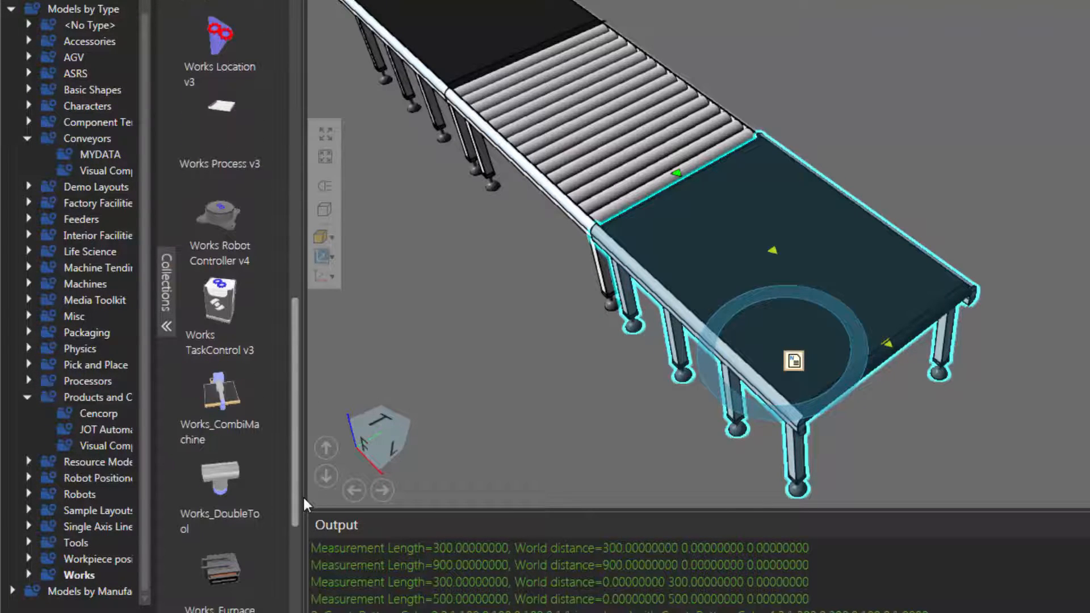
click(258, 238)
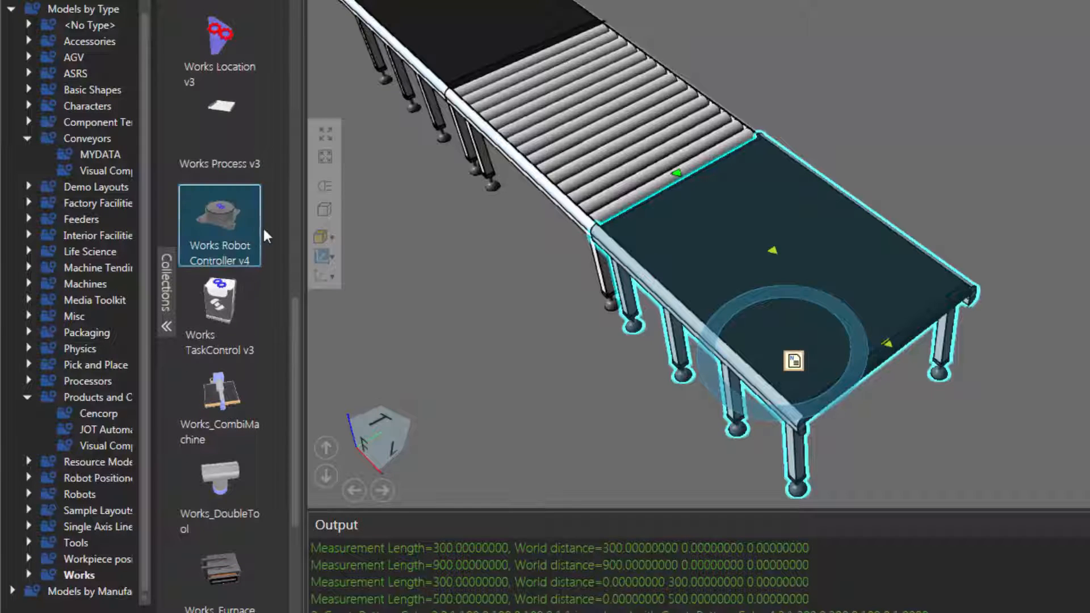
drag(670, 213, 991, 244)
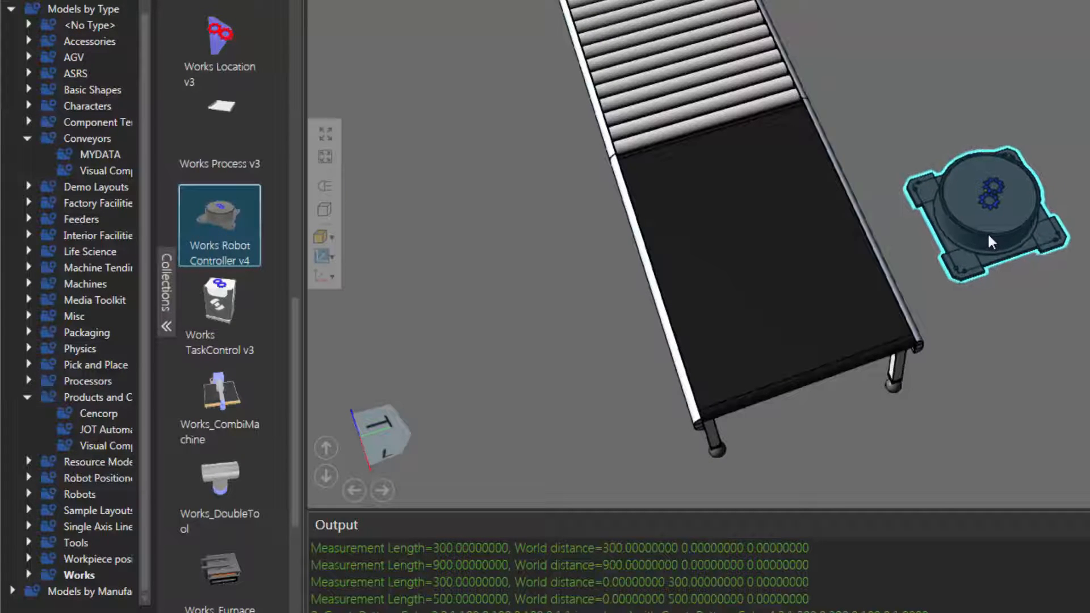
right_drag(998, 287, 1019, 298)
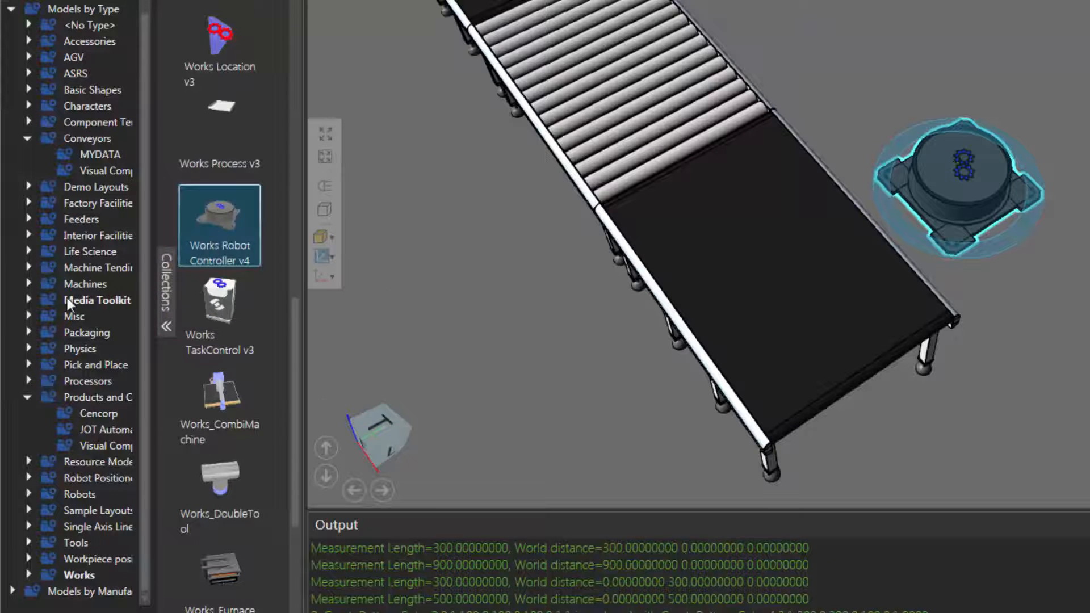
Add a Generic Articulated Robot from the Visual Components robot models and attach it on top of the Works Robot Controller
click(25, 492)
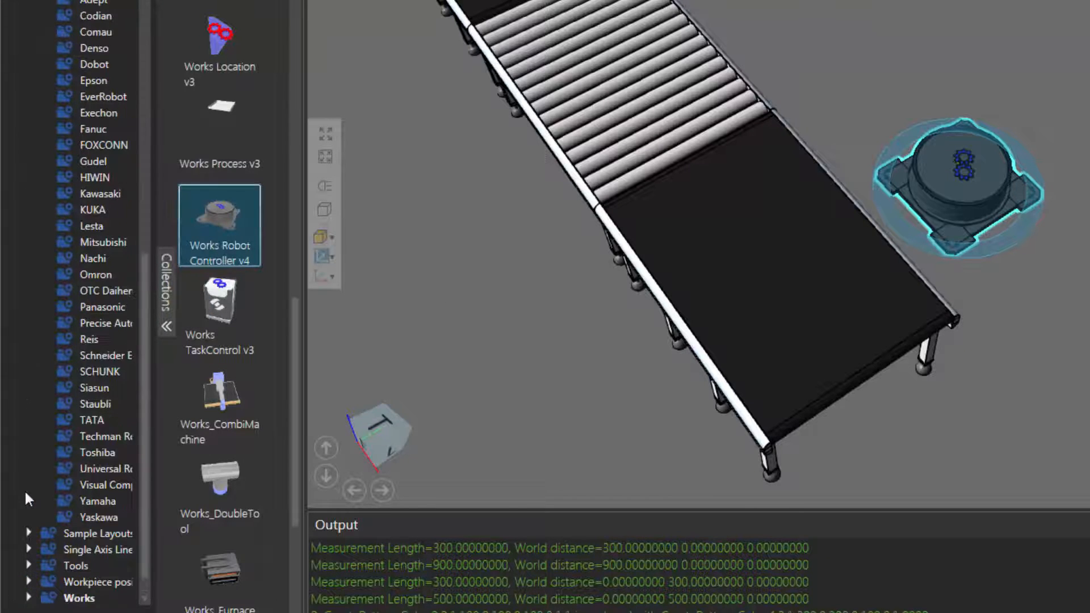
click(101, 483)
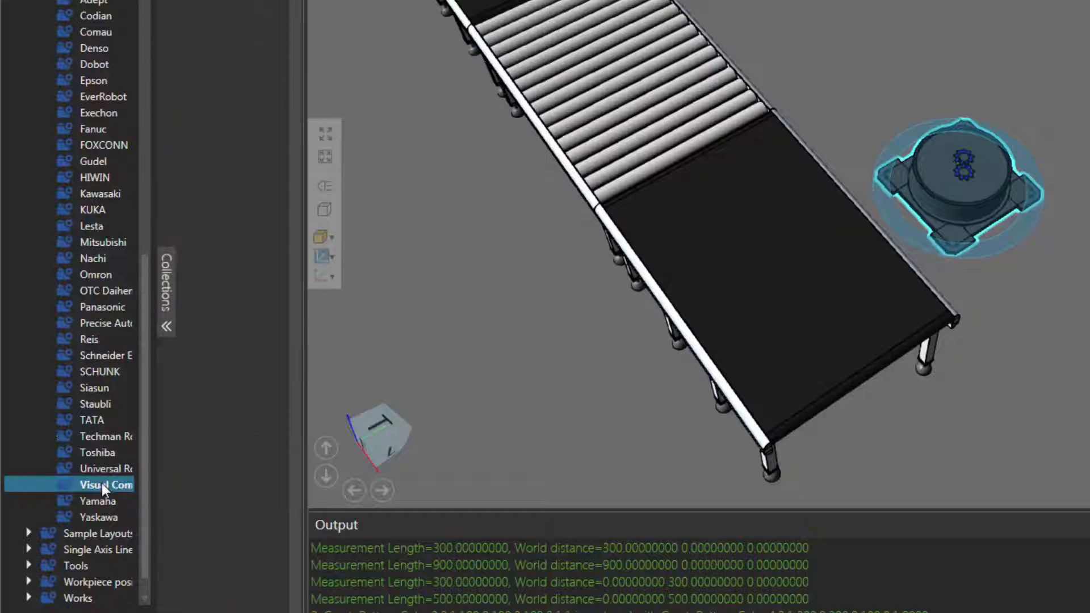
click(213, 112)
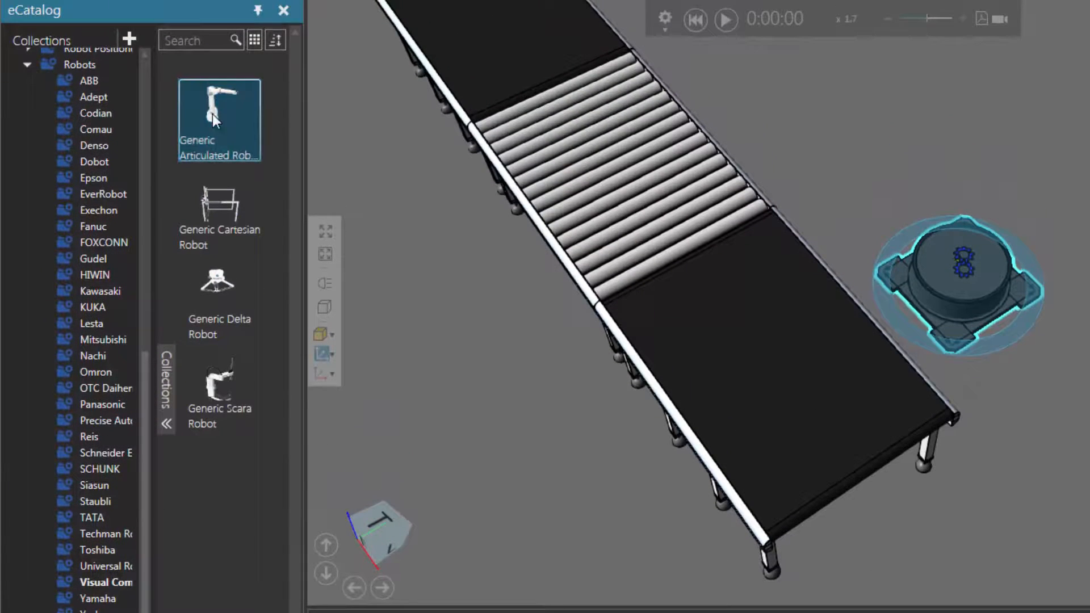
drag(213, 120, 905, 291)
drag(797, 290, 662, 274)
right_drag(711, 340, 727, 329)
Reposition the robot controller with its mounted robot on the floor close to the long side of the second Works Process
click(677, 393)
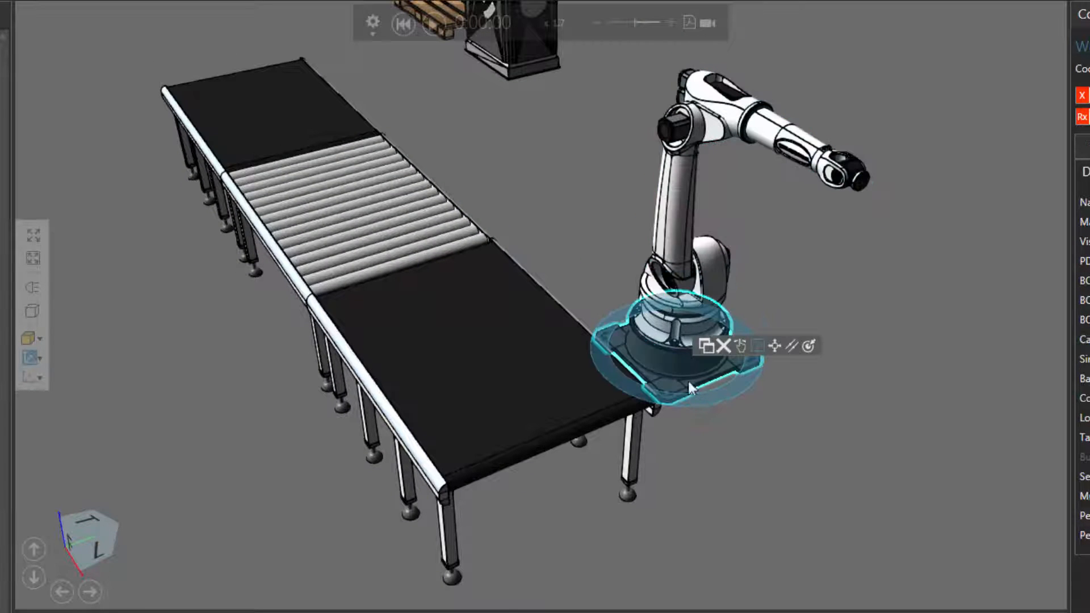
drag(678, 371, 704, 373)
right_drag(759, 475, 781, 505)
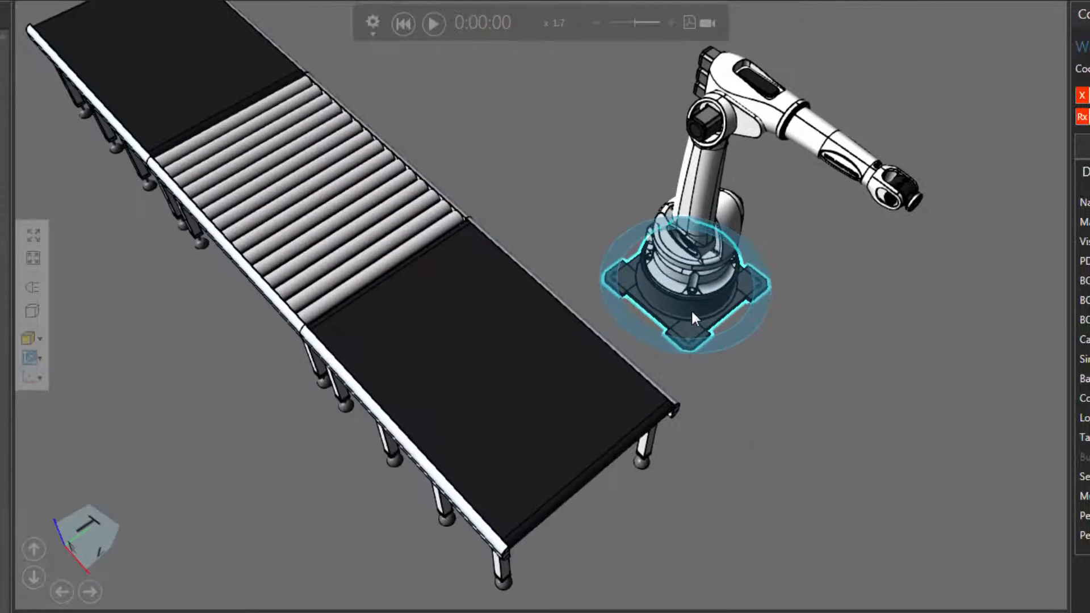
drag(692, 314, 670, 332)
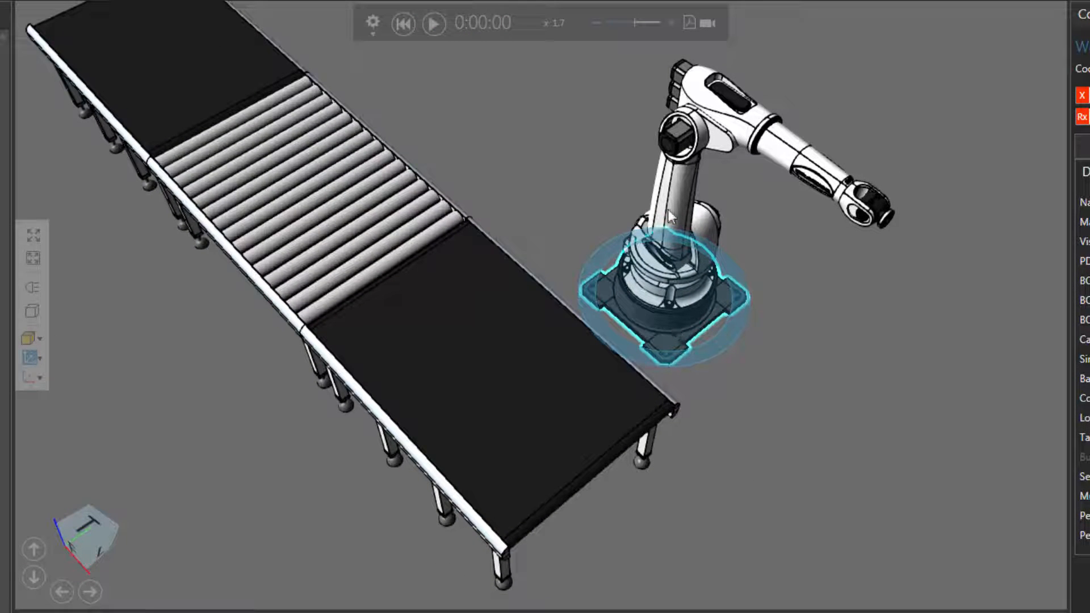
right_drag(837, 407, 828, 413)
Duplicate the roller conveyor and place the copy on the far side of the robot, away from the existing line
click(381, 211)
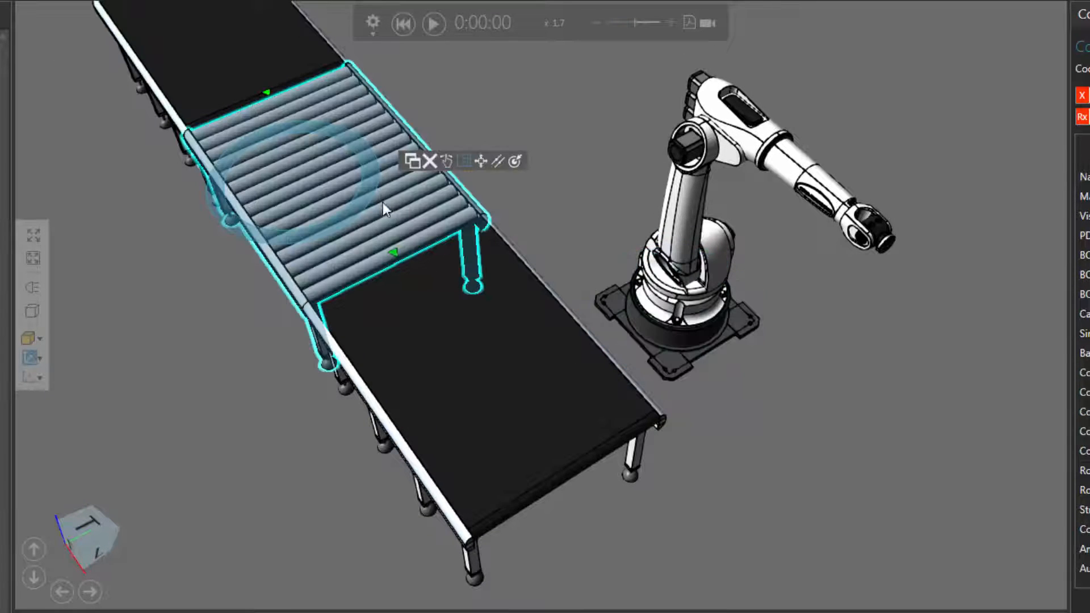
click(411, 163)
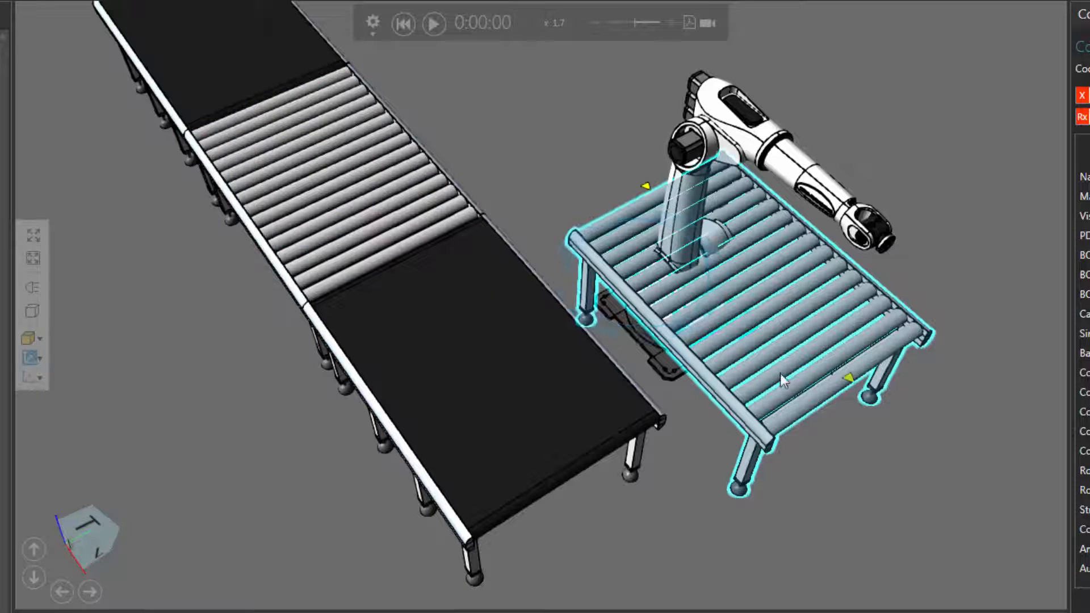
drag(780, 373, 922, 350)
scroll(771, 412, down, 3)
middle_drag(772, 412, 533, 524)
mouse_move(533, 523)
right_down()
mouse_move(535, 546)
mouse_move(547, 533)
right_up()
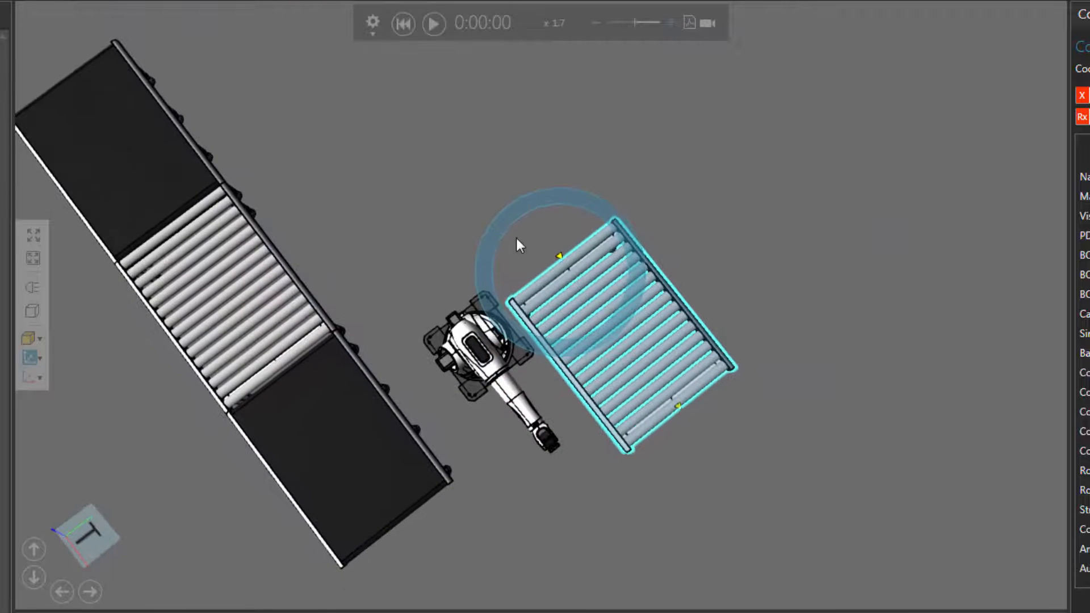
Rotate the copied roller conveyor about 90 degrees and position it with one end facing the robot
mouse_move(501, 223)
mouse_down()
mouse_move(437, 287)
mouse_move(434, 311)
mouse_move(475, 380)
mouse_up()
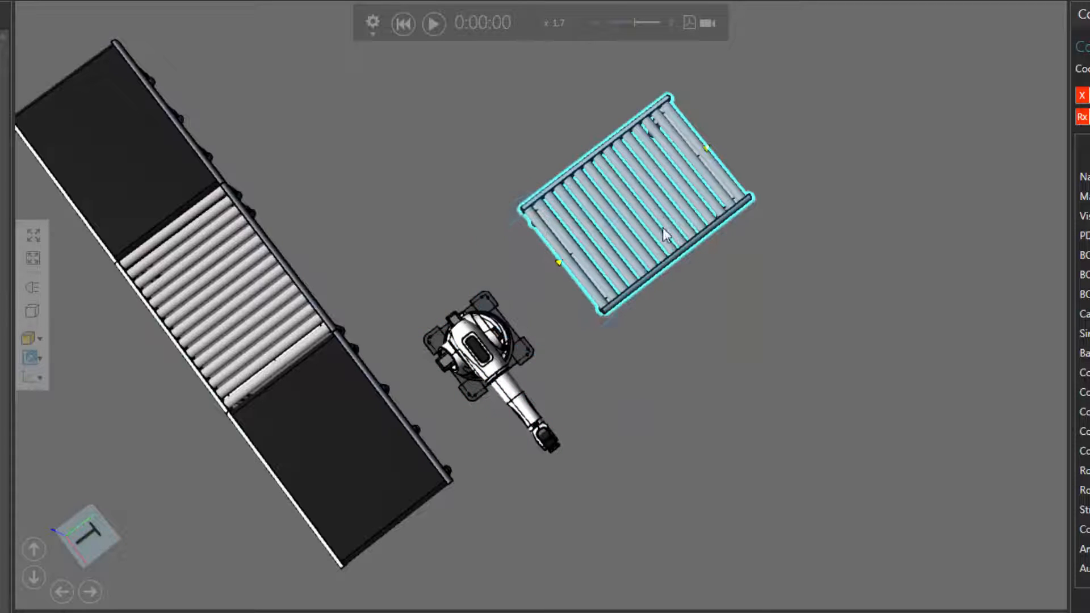
drag(666, 233, 659, 246)
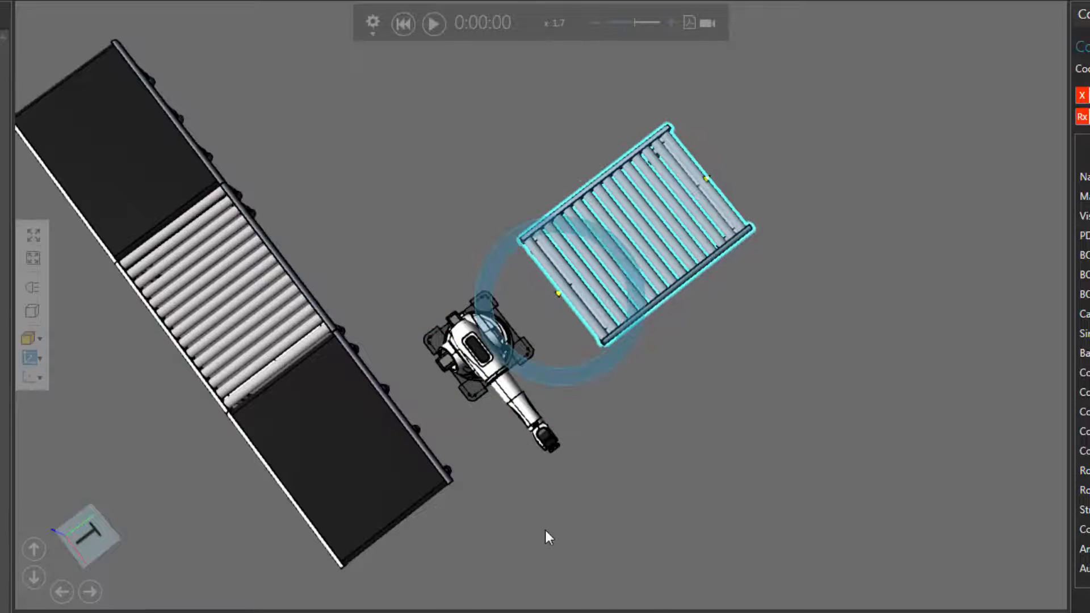
middle_drag(545, 533, 613, 475)
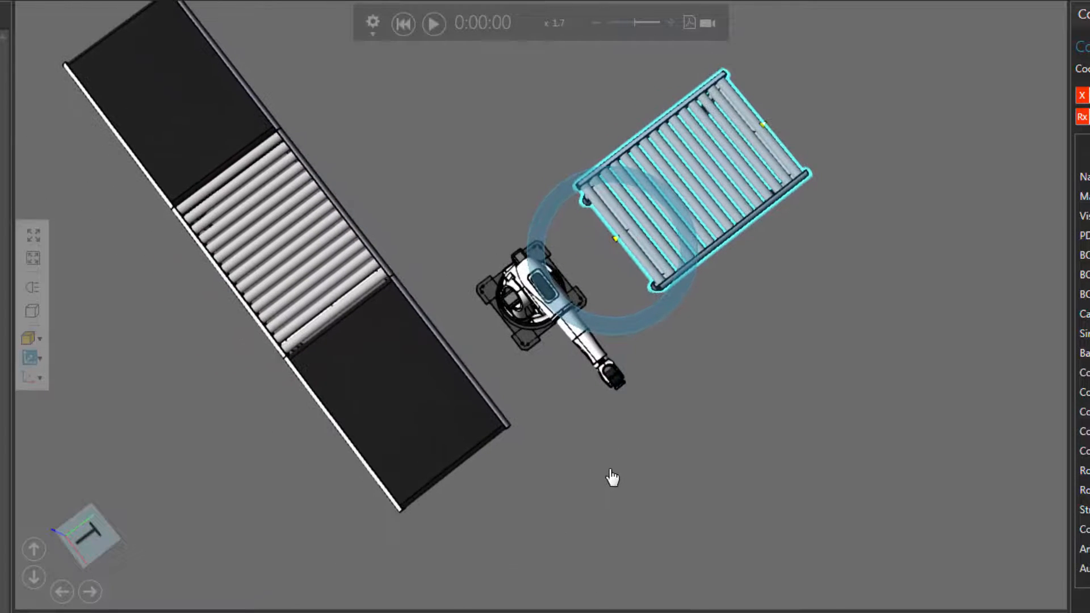
Show the workspace envelope of the generic robot
click(528, 318)
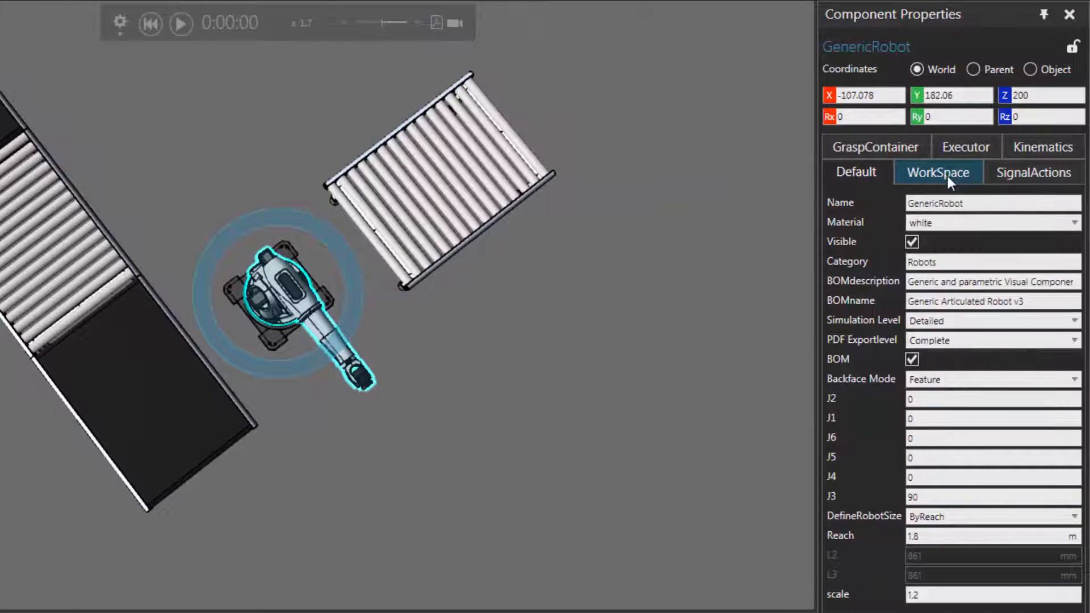
click(946, 173)
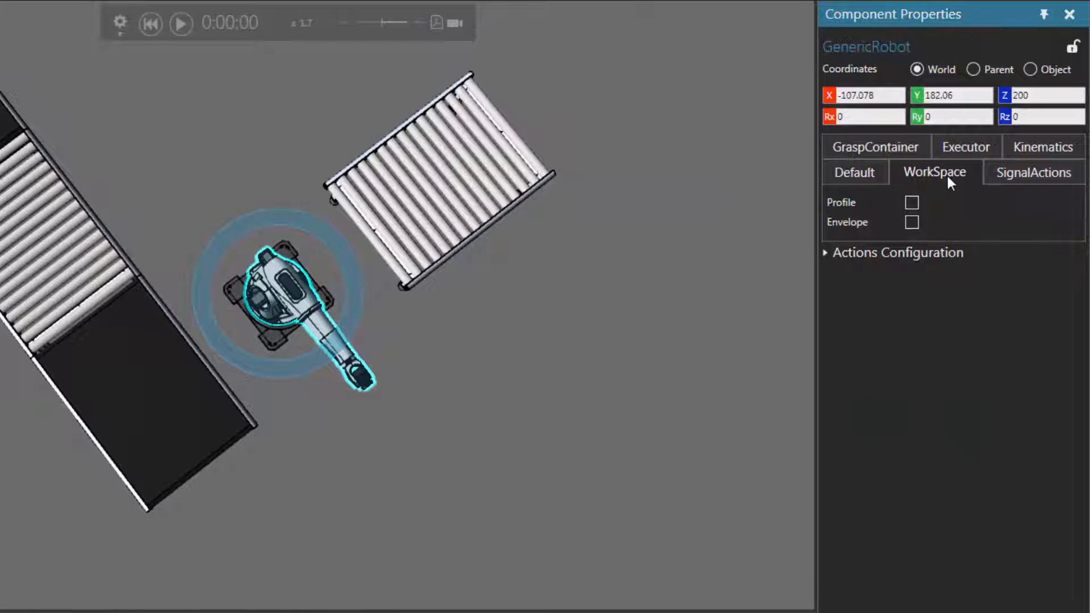
click(912, 222)
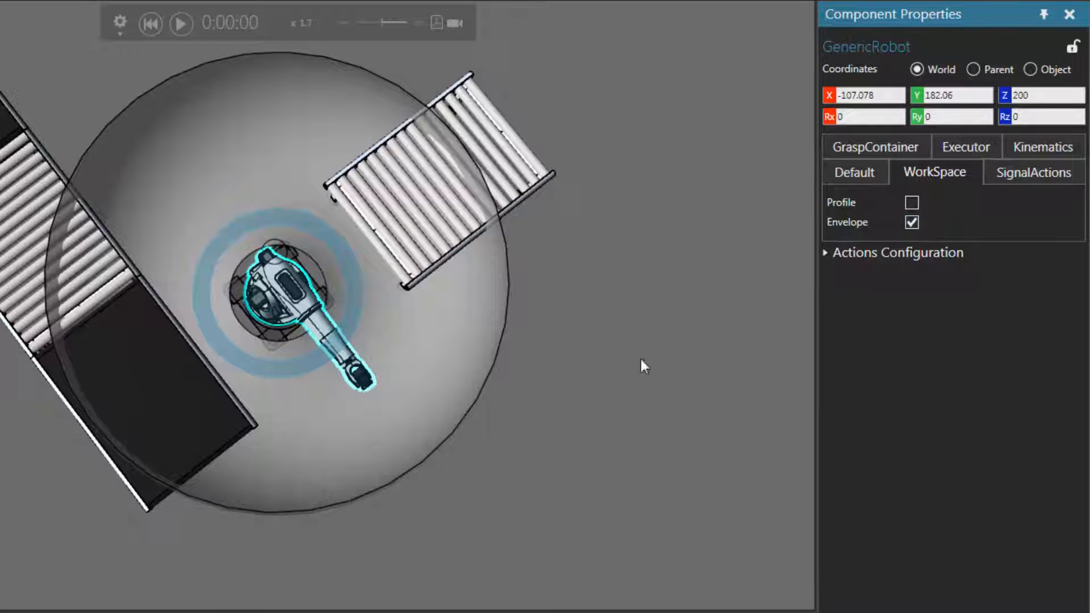
right_drag(480, 489, 518, 458)
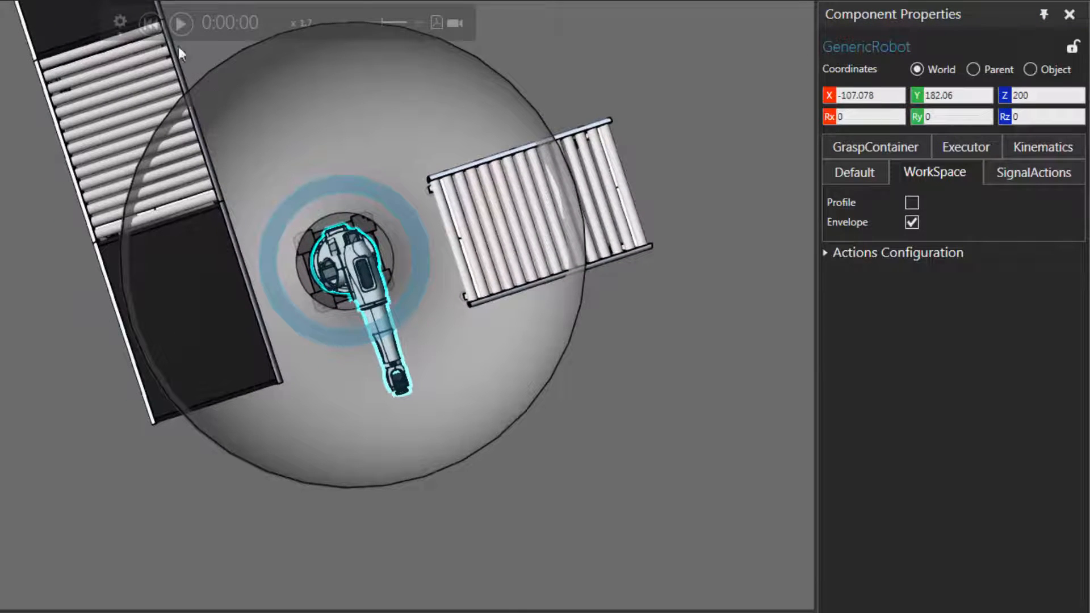
Run the simulation at 2.5 speed and pause it once a loaded pallet is on the second Works Process
click(177, 24)
click(419, 23)
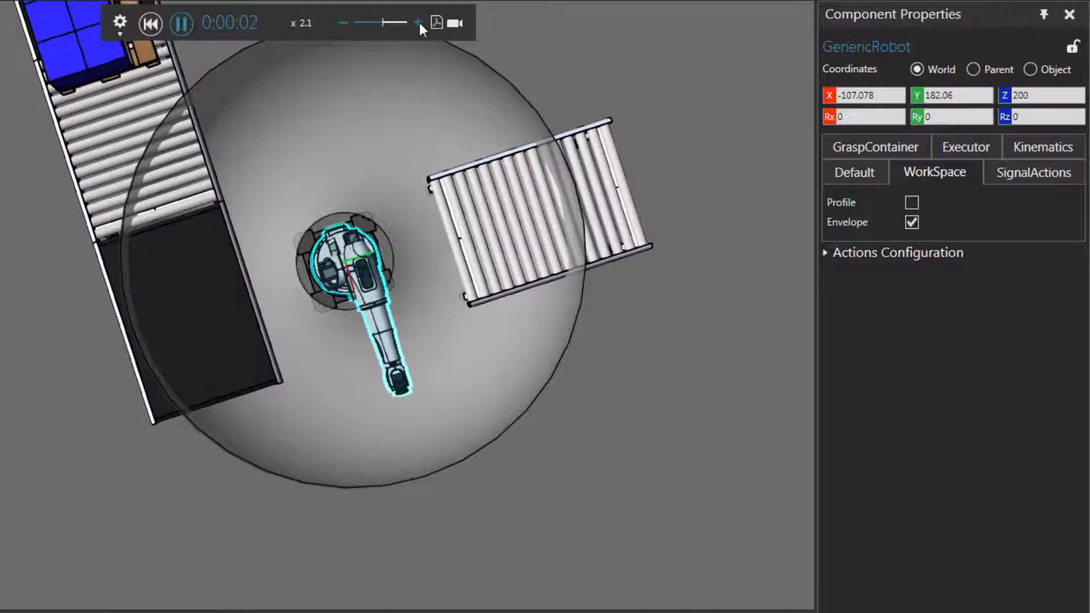
click(418, 23)
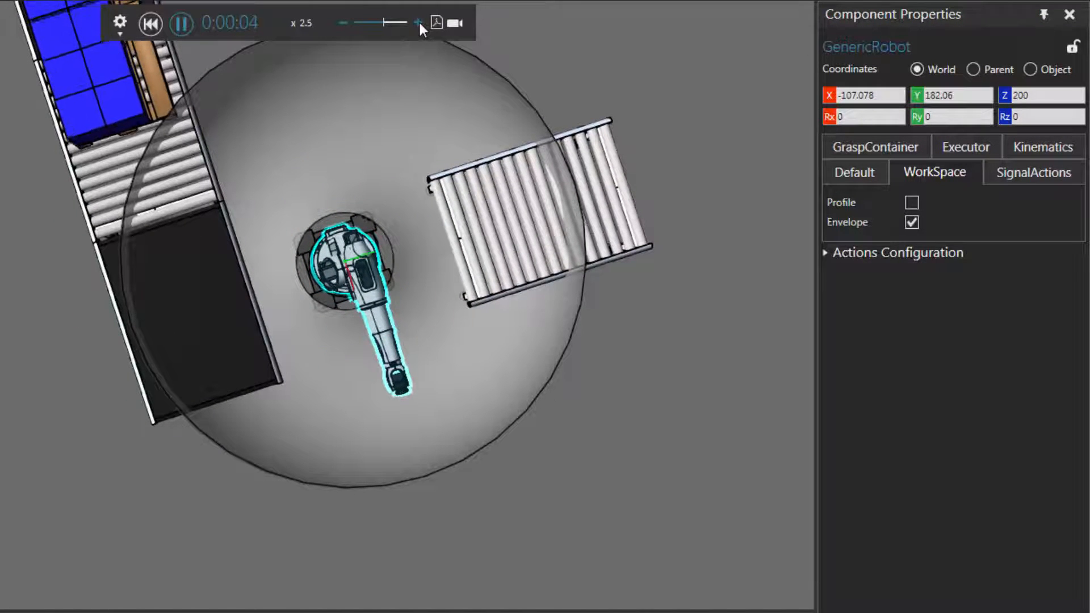
click(182, 21)
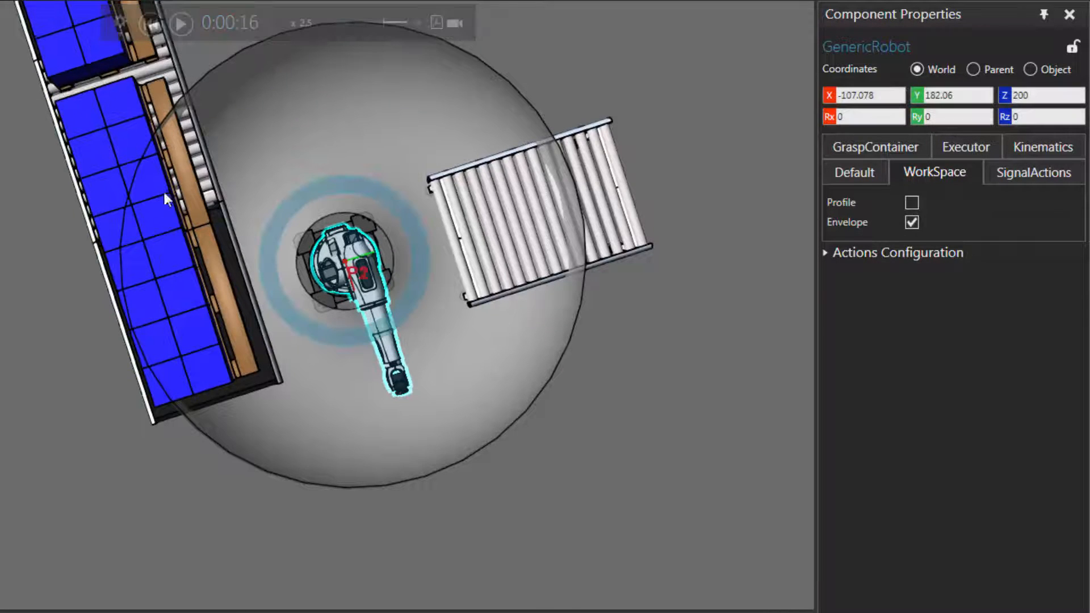
Move the robot controller with its robot closer to the second Works Process, to about X 17, Y -55
right_drag(213, 457, 298, 351)
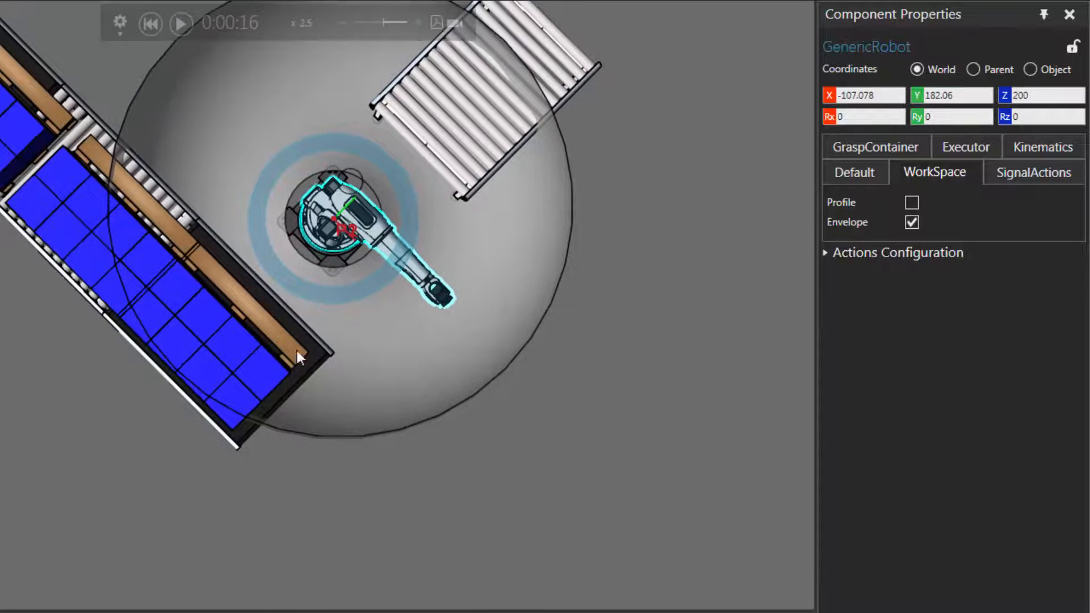
click(329, 260)
drag(324, 270, 323, 291)
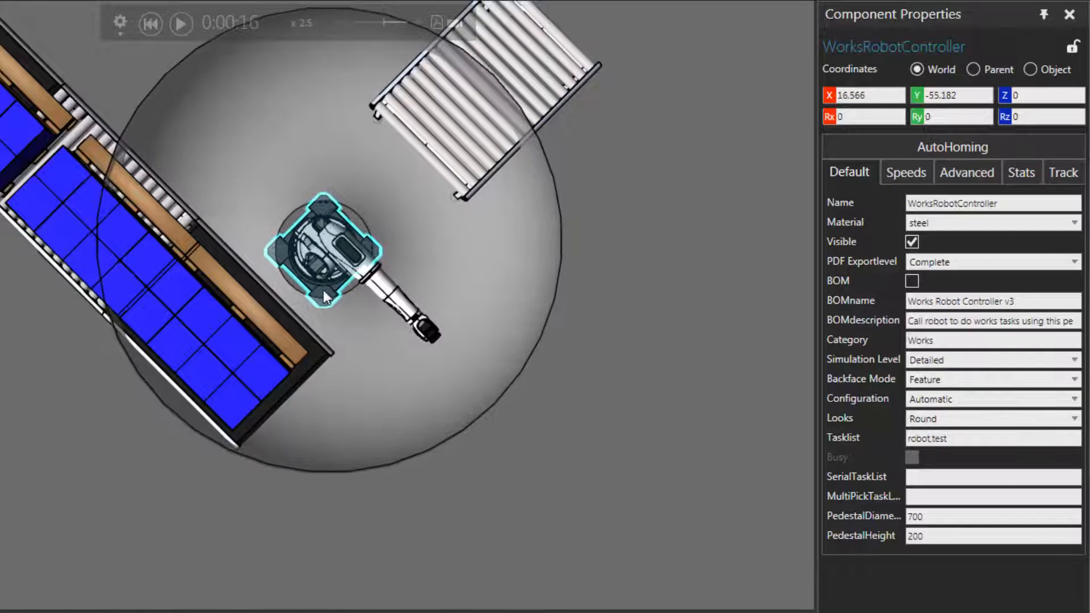
Move the copied roller conveyor closer to the robot, to about X 40, Y 598
click(554, 72)
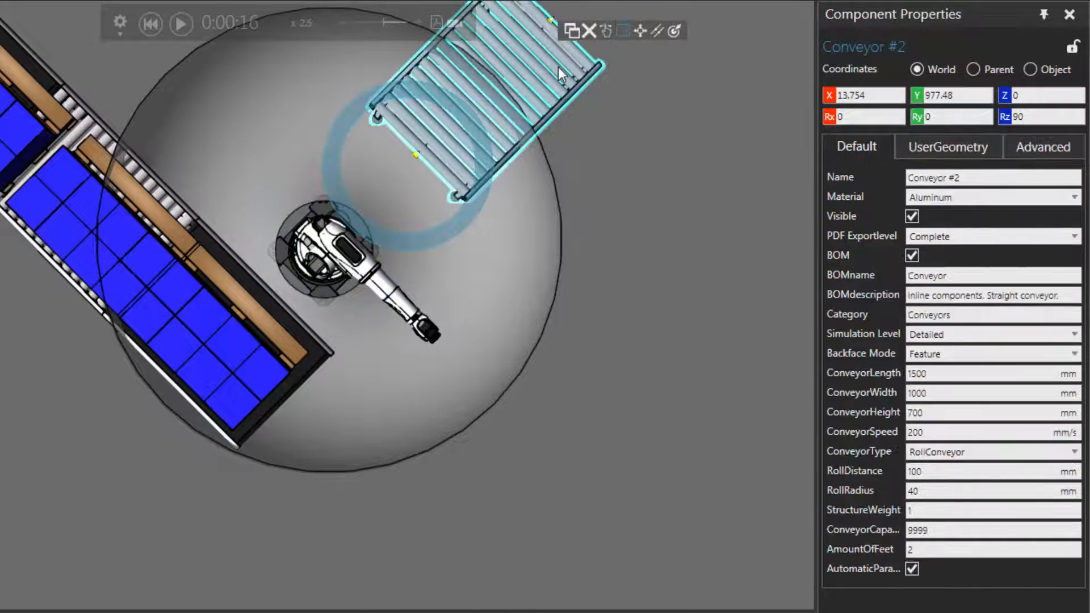
drag(558, 67, 529, 100)
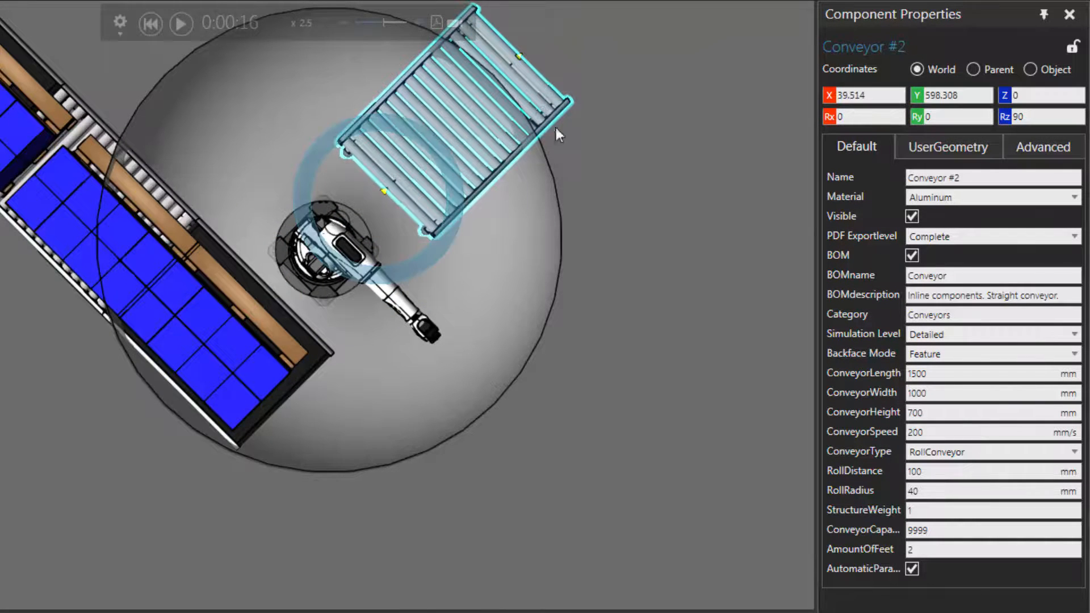
right_drag(555, 125, 559, 136)
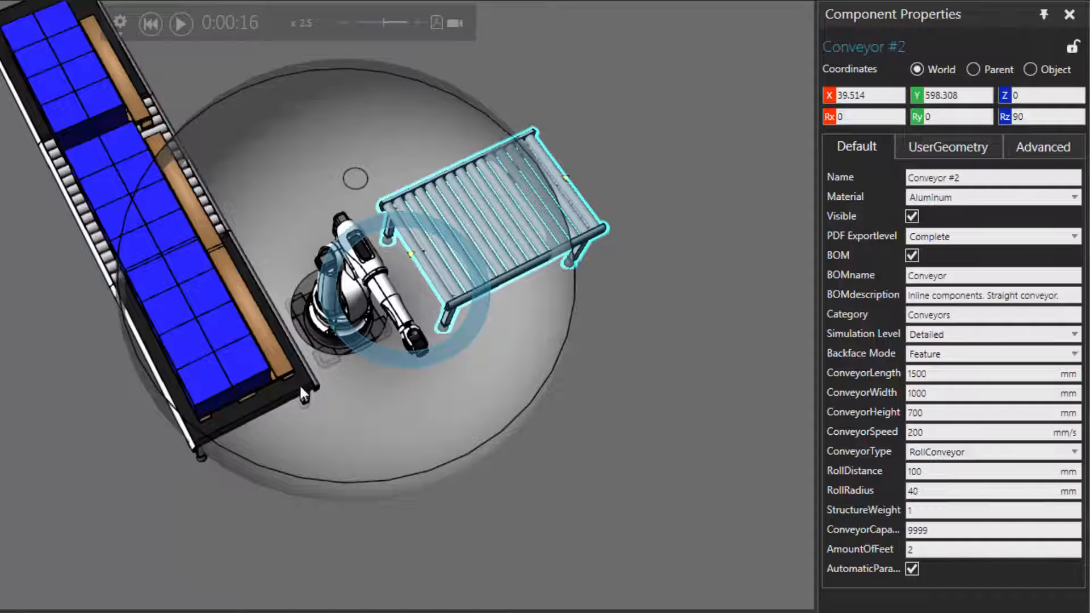
Delete the roller conveyor beside the robot and reset the simulation
mouse_move(577, 212)
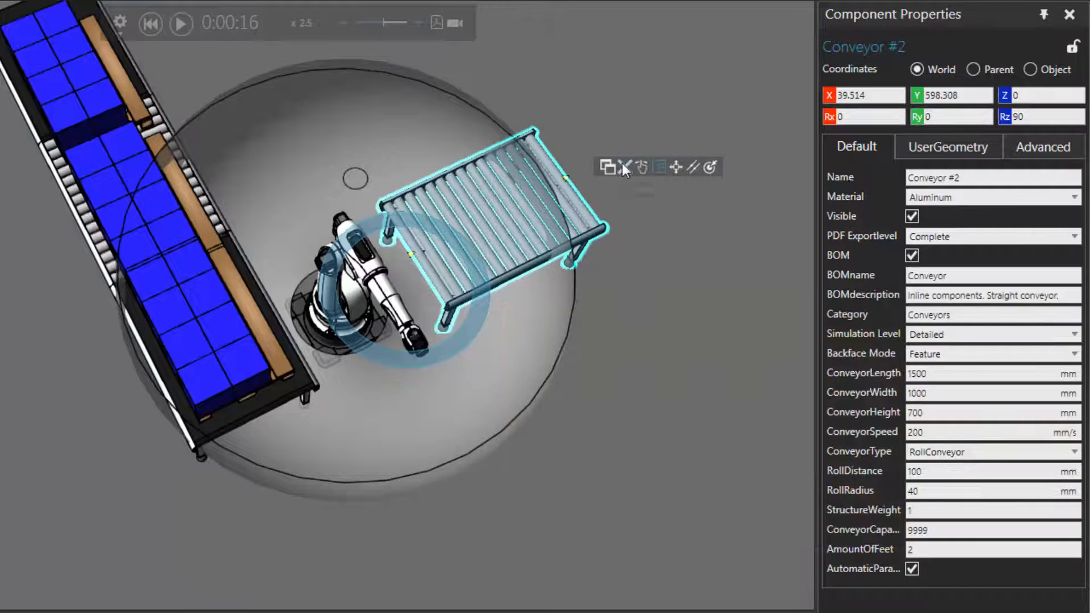
click(623, 164)
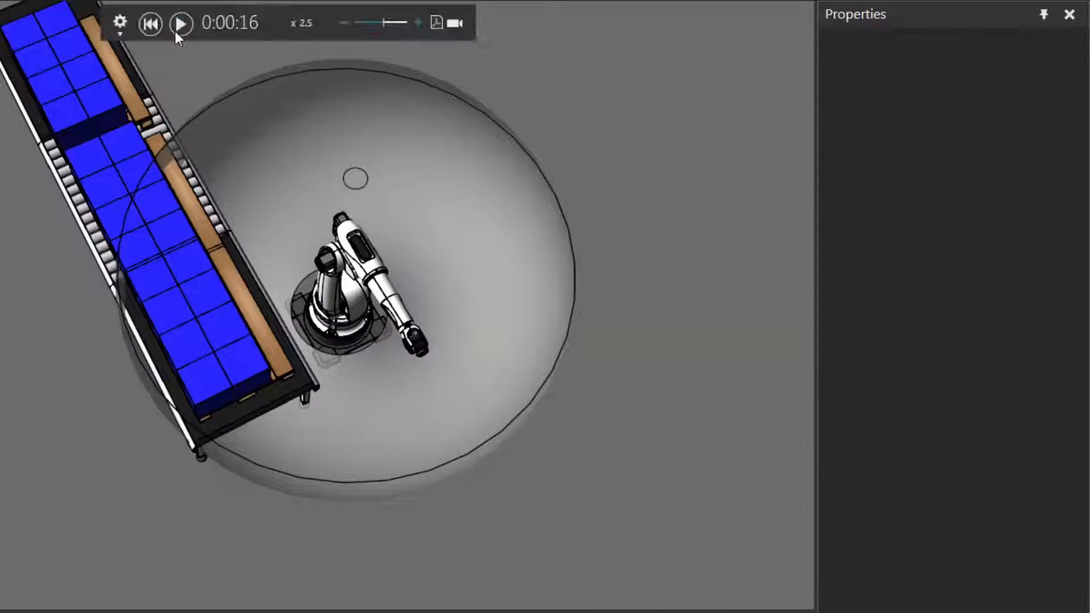
click(149, 25)
Duplicate the second Works Process and place the copy across from the robot, rotated 90 degrees, at about X 34, Y 1375
click(225, 384)
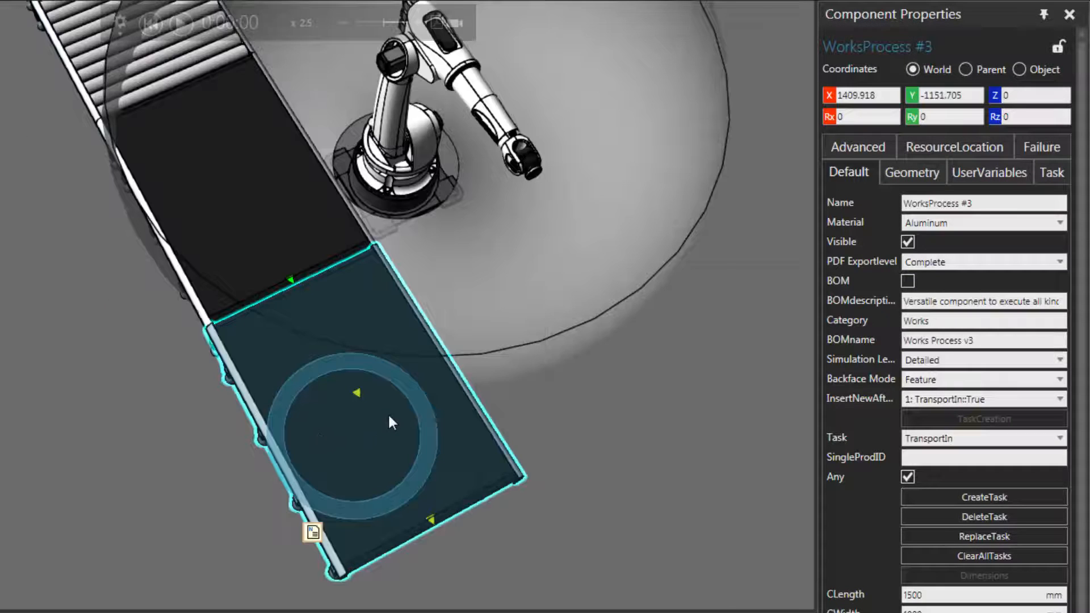
scroll(387, 414, down, 3)
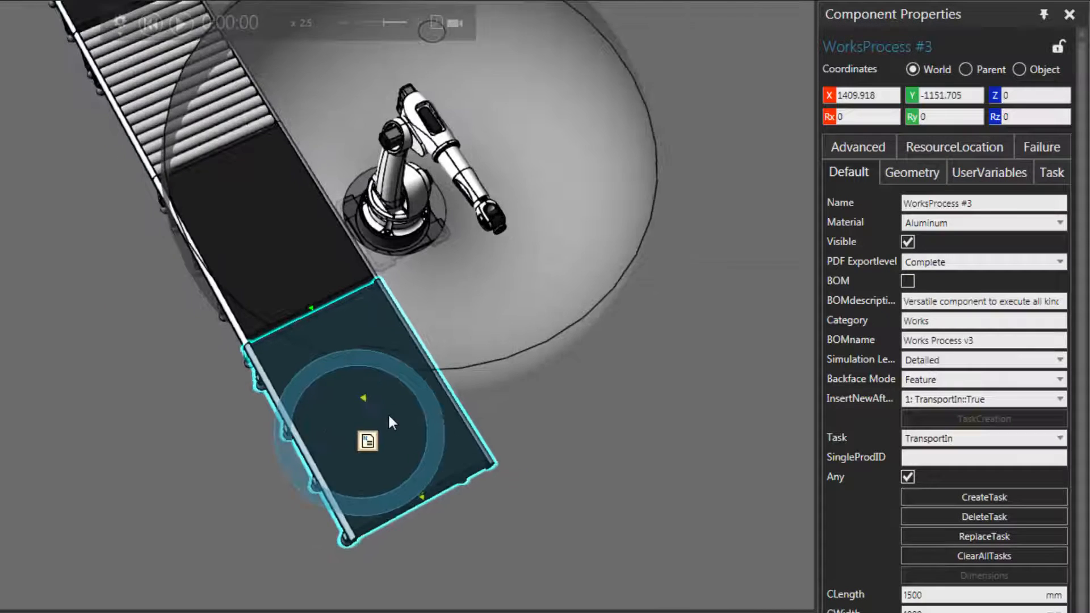
middle_drag(554, 511, 429, 574)
drag(284, 487, 466, 273)
drag(383, 358, 544, 441)
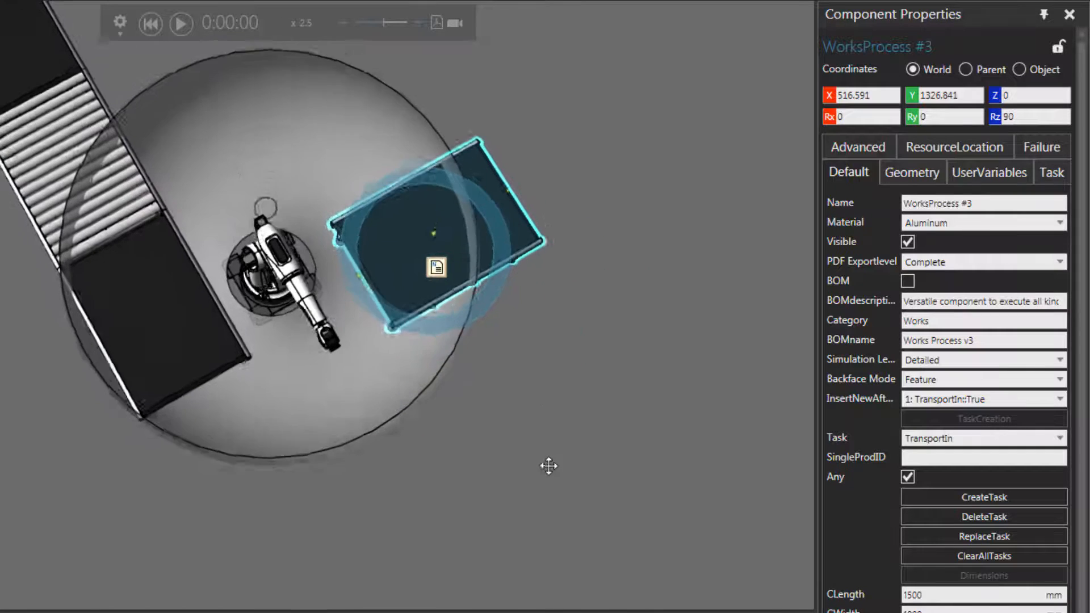
right_drag(548, 466, 559, 489)
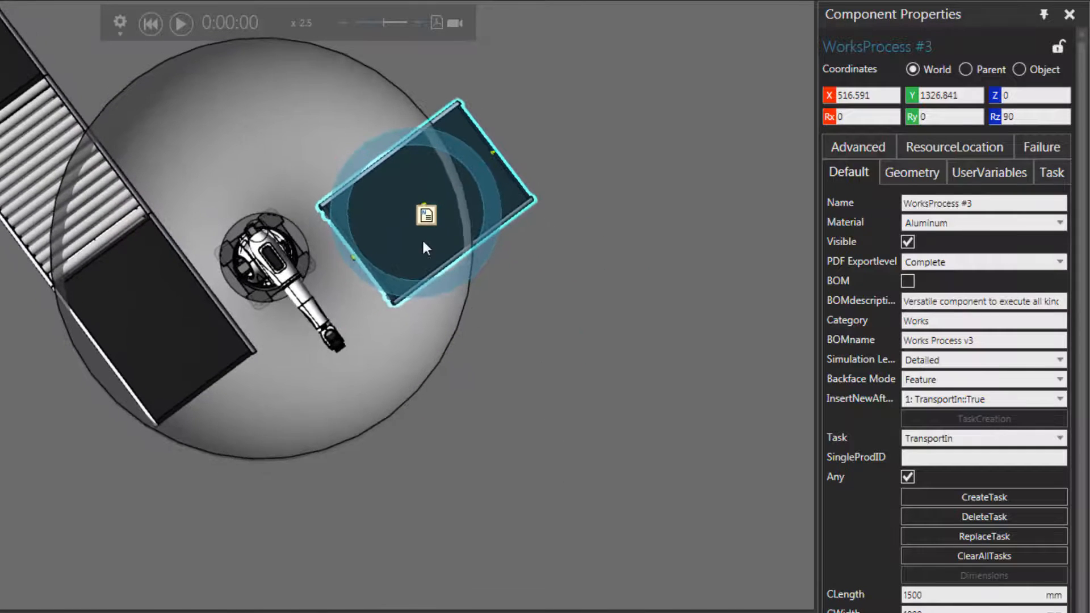
drag(412, 246, 385, 202)
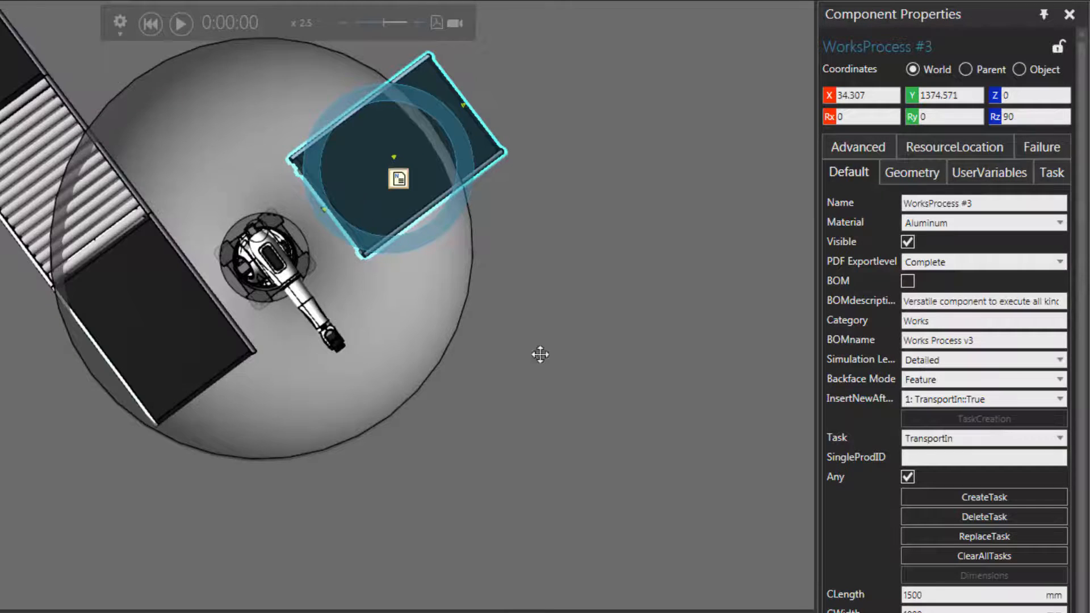
Clear all tasks of the copied Works Process and create a Need task for the product Cube
right_drag(540, 352, 519, 278)
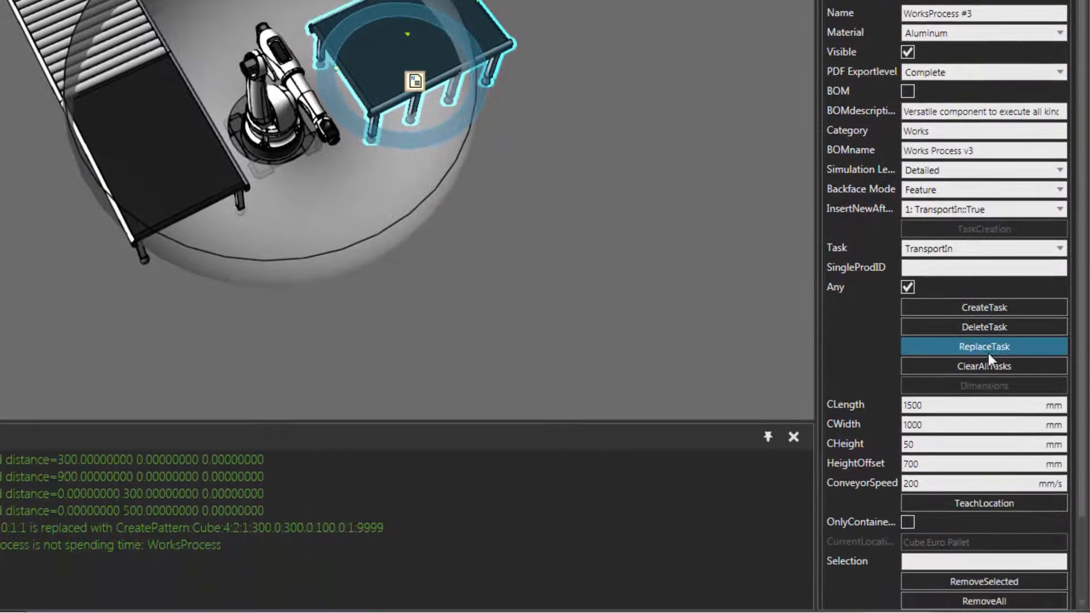
click(1009, 417)
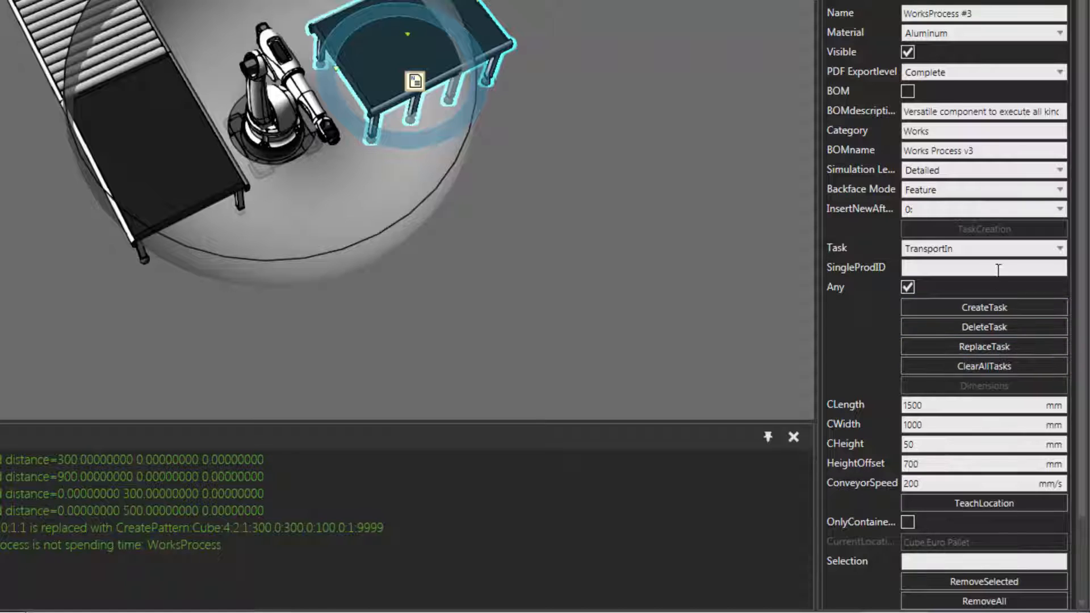
click(994, 248)
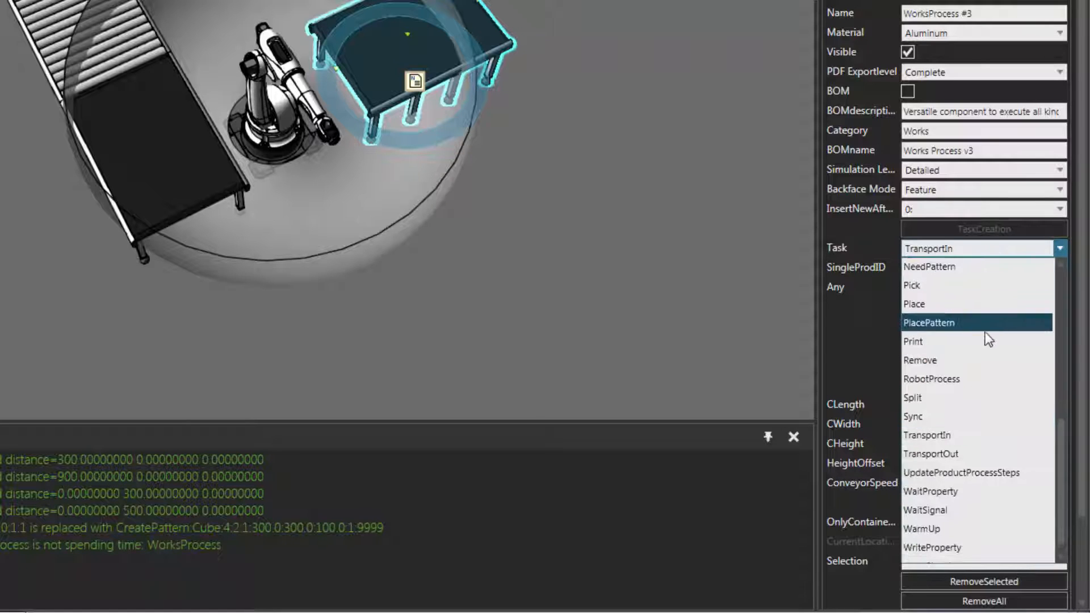
scroll(972, 364, up, 2)
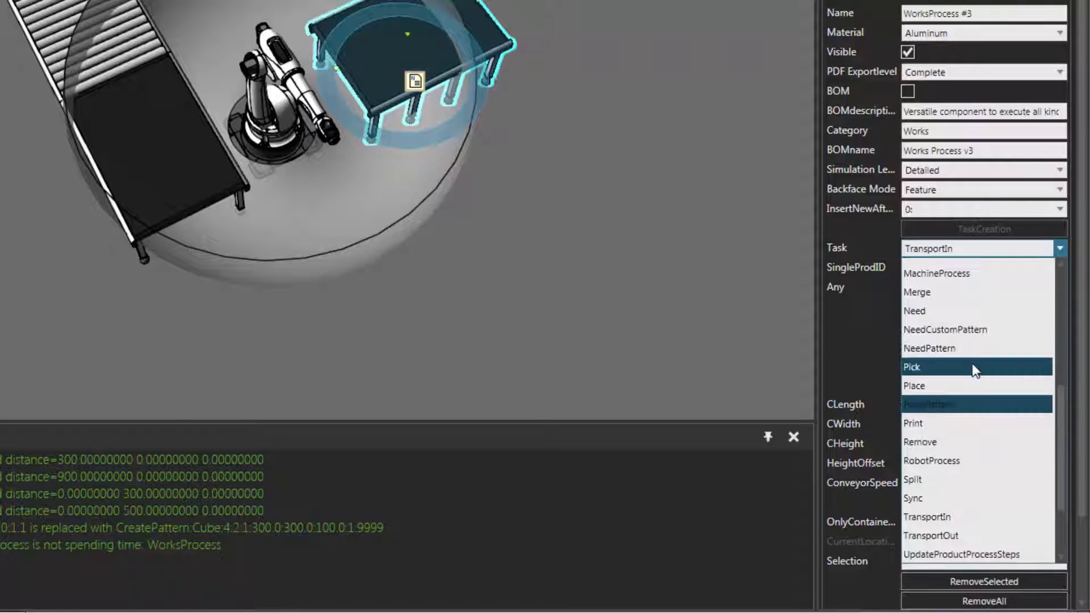
click(952, 311)
drag(965, 266, 894, 265)
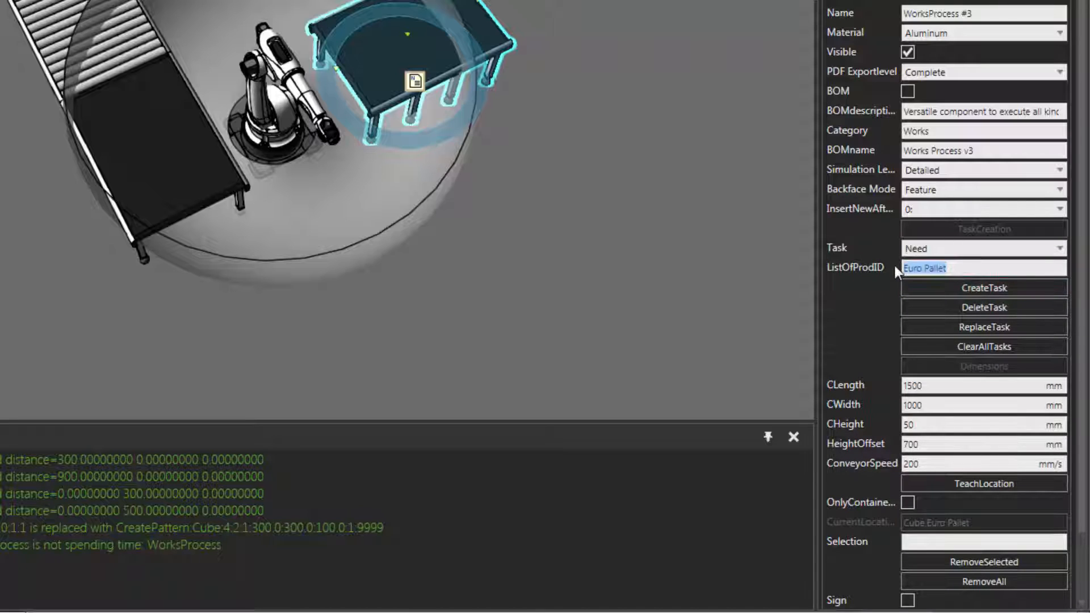
text(Cube)
key(Return)
click(938, 290)
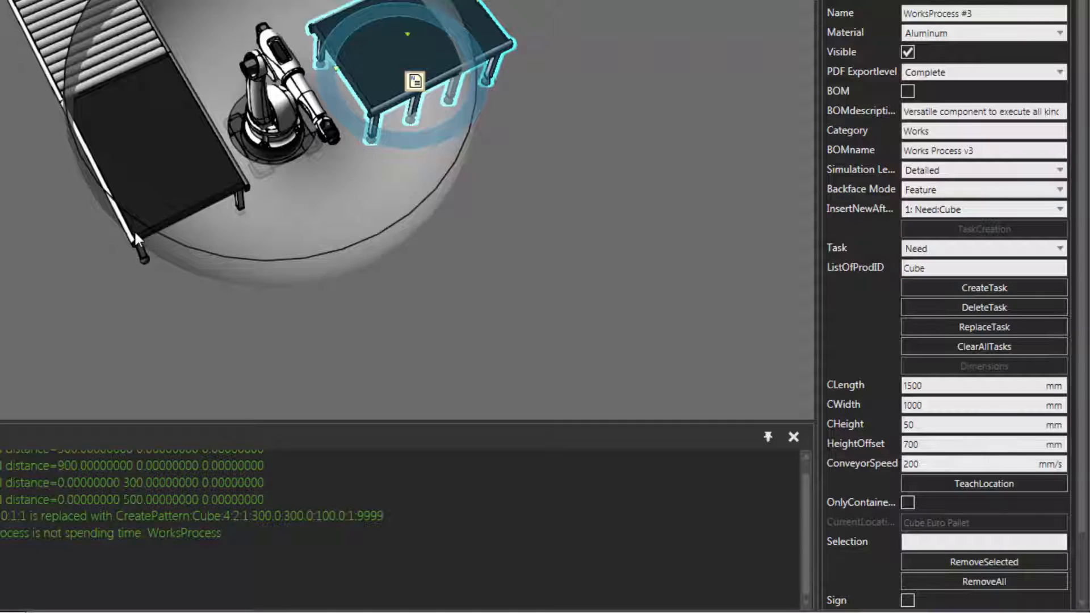
Create a Split task for the product Cube after the TransportIn task of the second Works Process
click(143, 177)
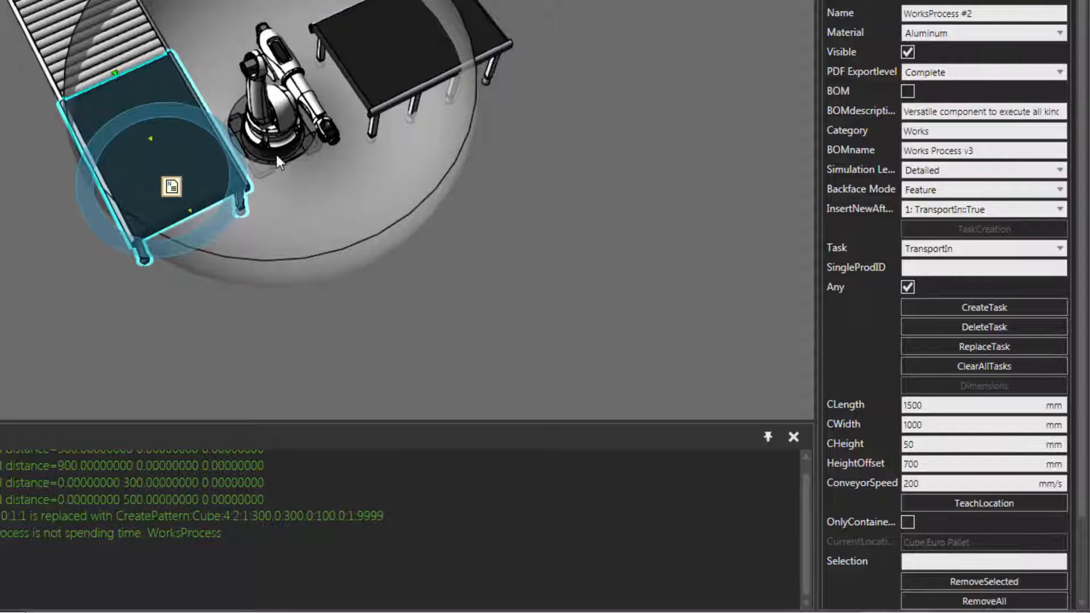
scroll(282, 218, up, 5)
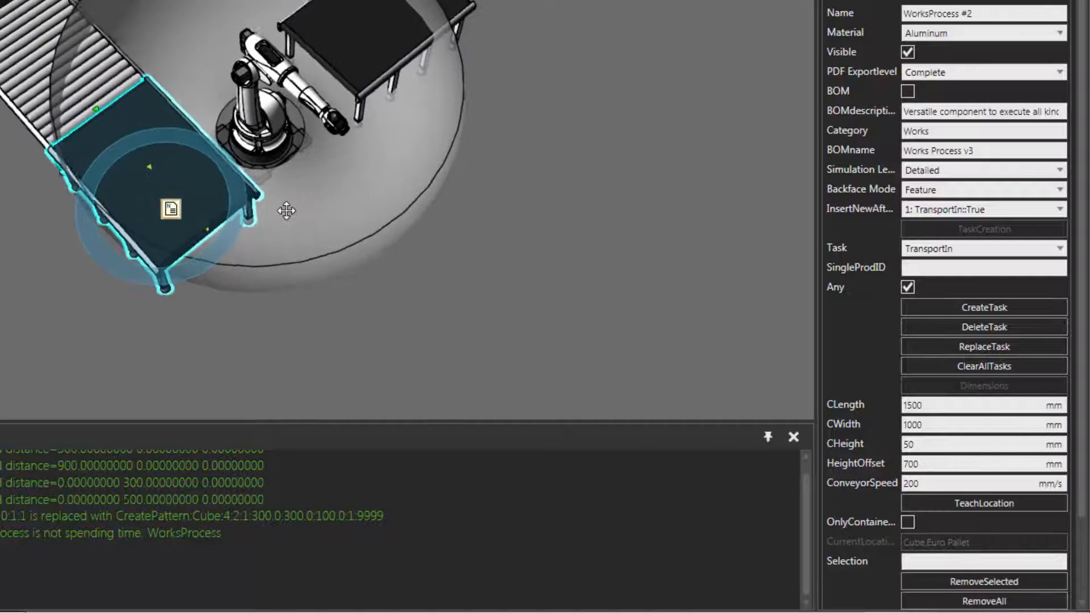
scroll(283, 218, up, 1)
middle_drag(288, 218, 375, 268)
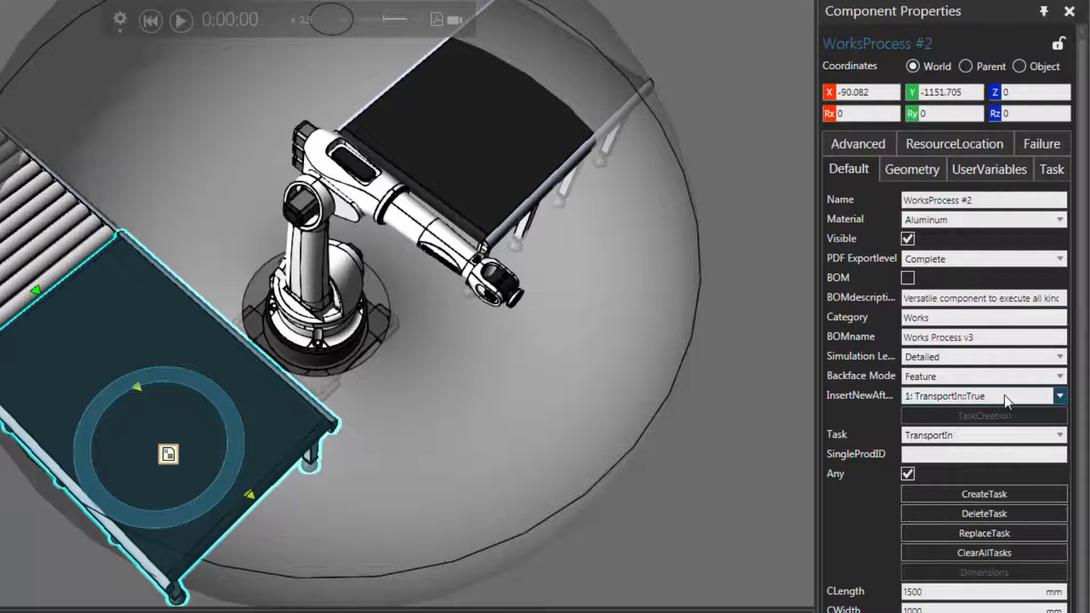
click(1003, 395)
click(1004, 395)
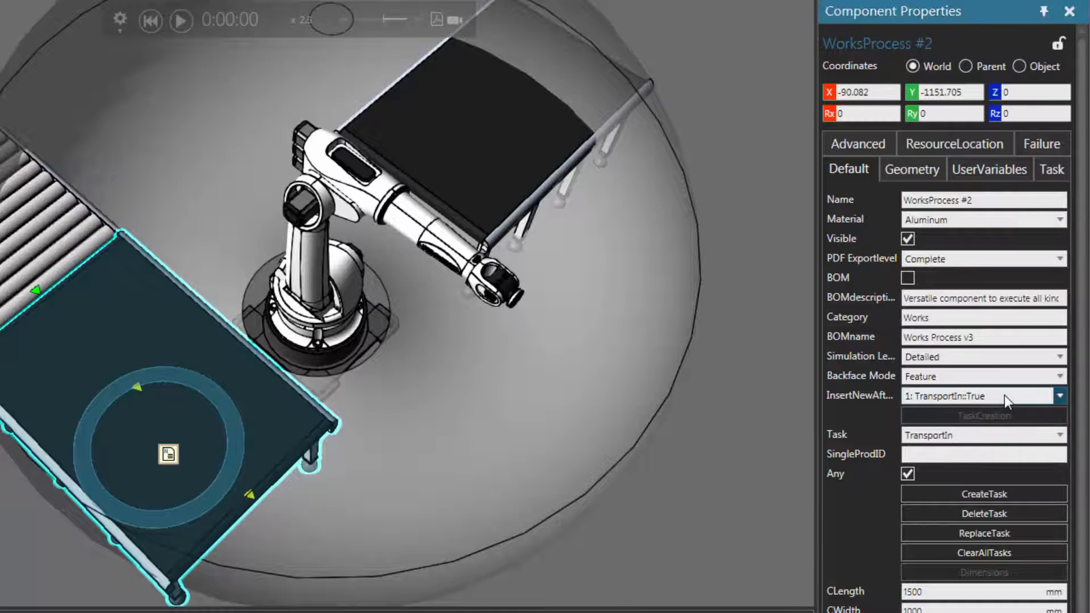
click(1011, 441)
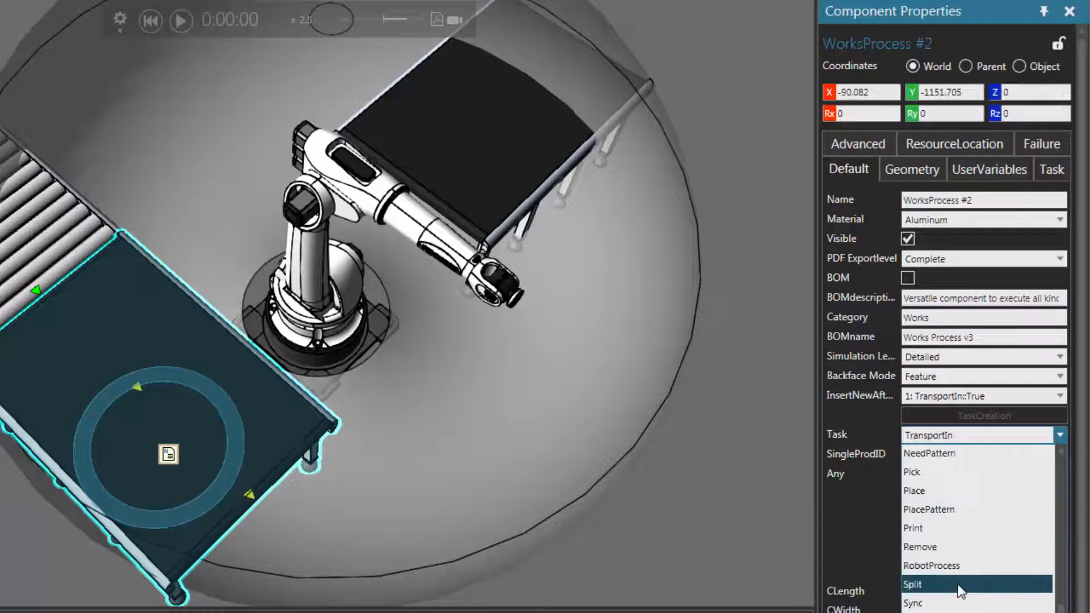
click(959, 585)
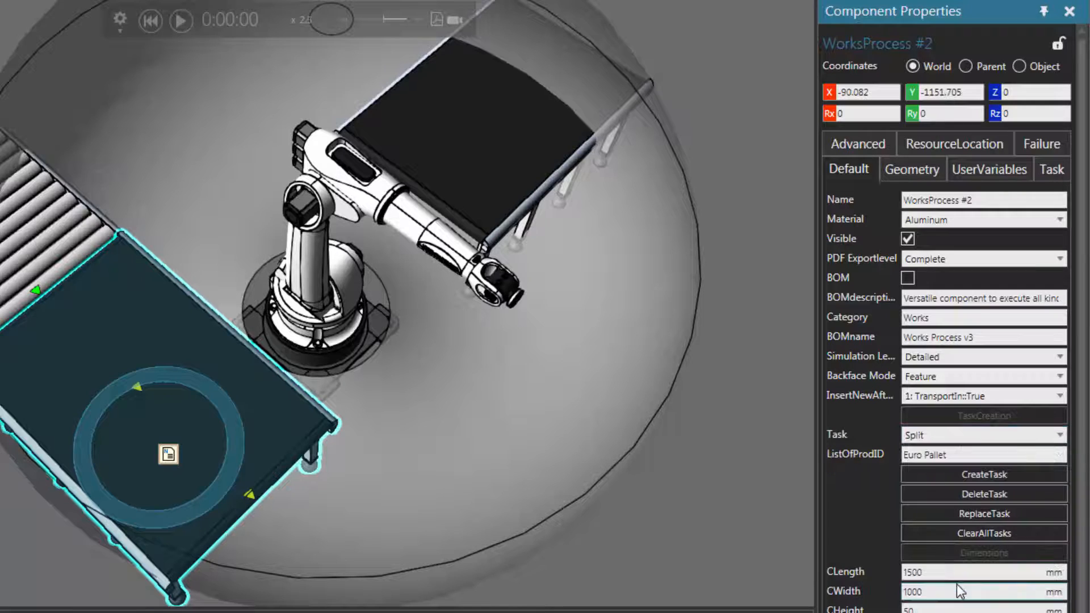
triple_click(958, 457)
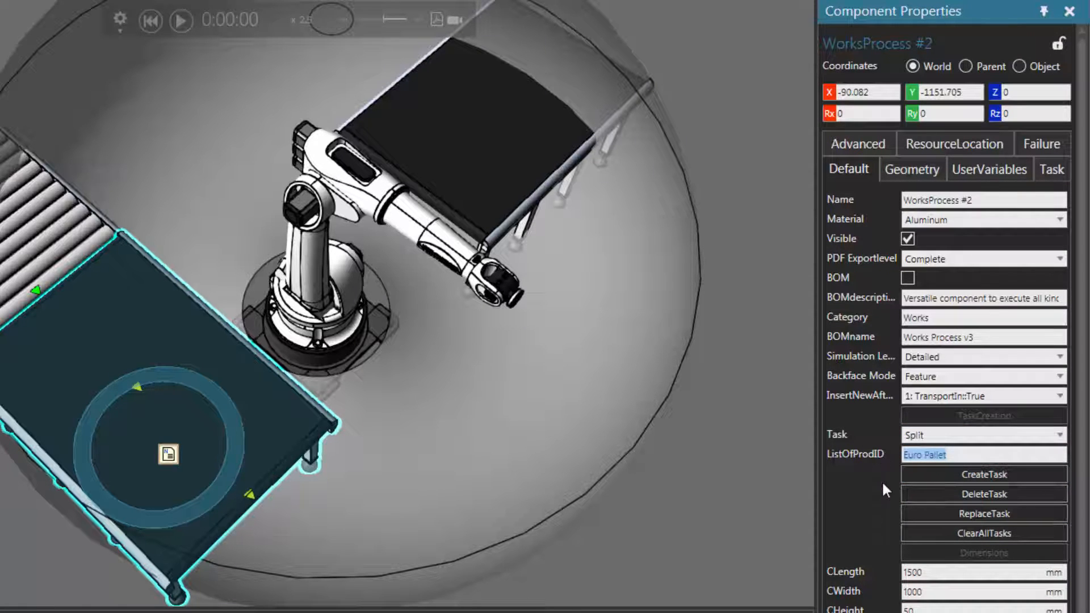
text(Cube)
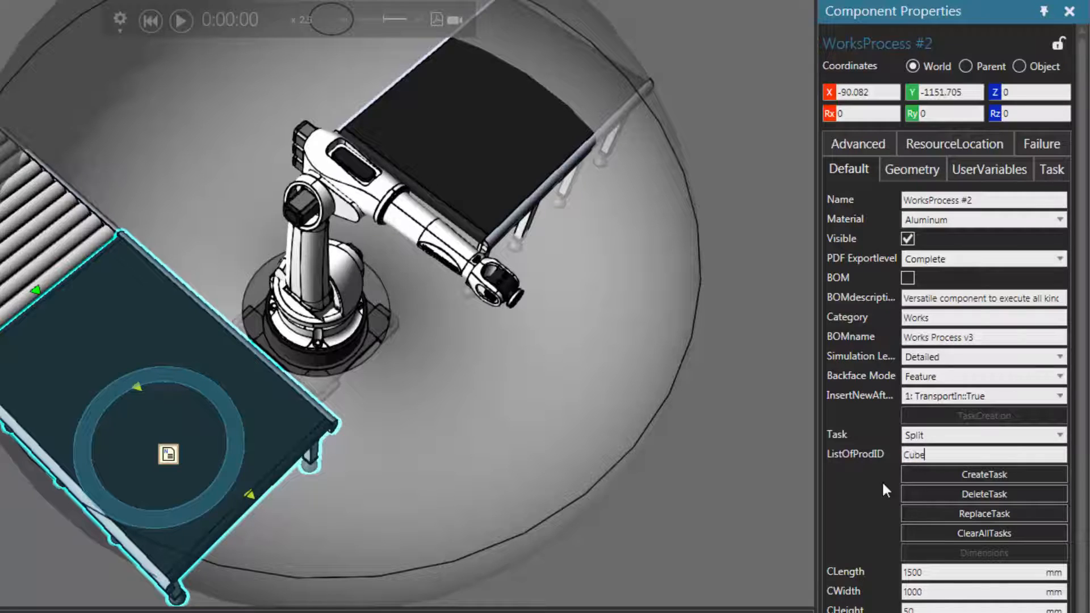
key(Return)
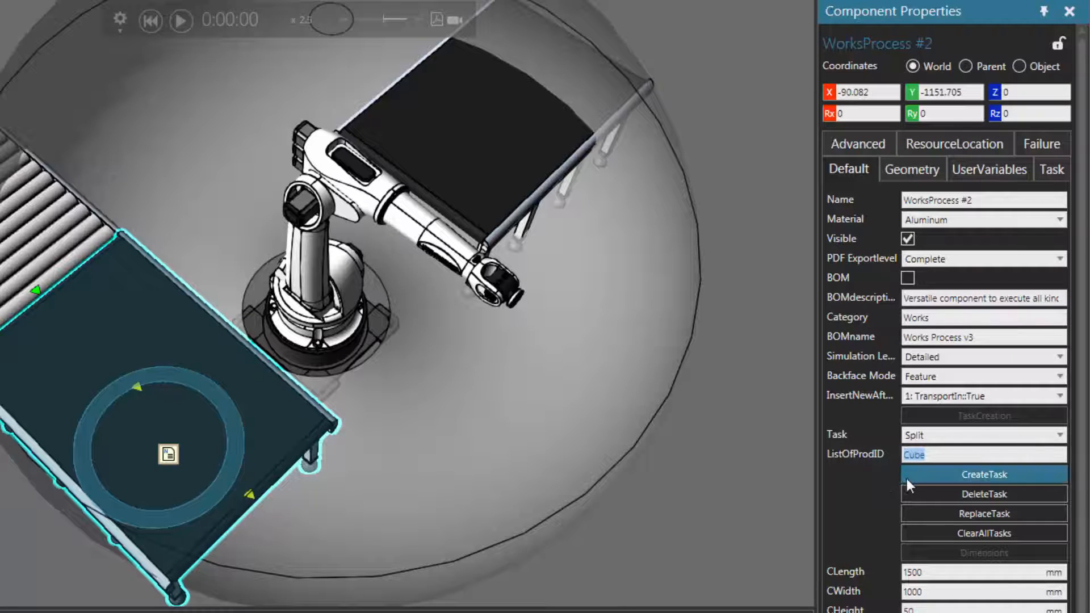
click(924, 476)
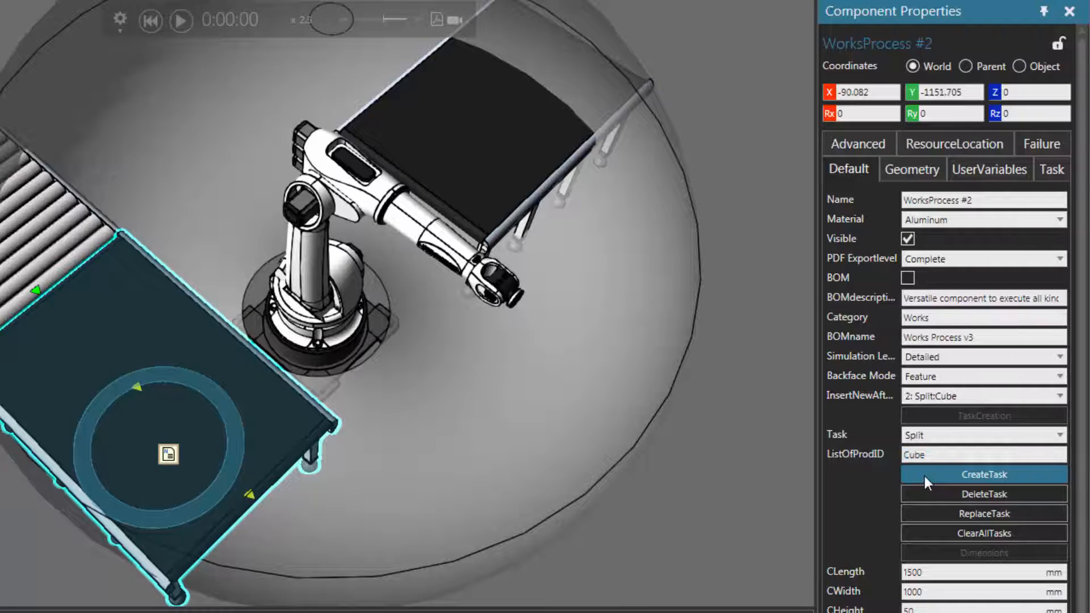
Create a Feed task for the product Cube with task name PickCube after the Split task of the second Works Process
click(946, 439)
scroll(943, 487, up, 2)
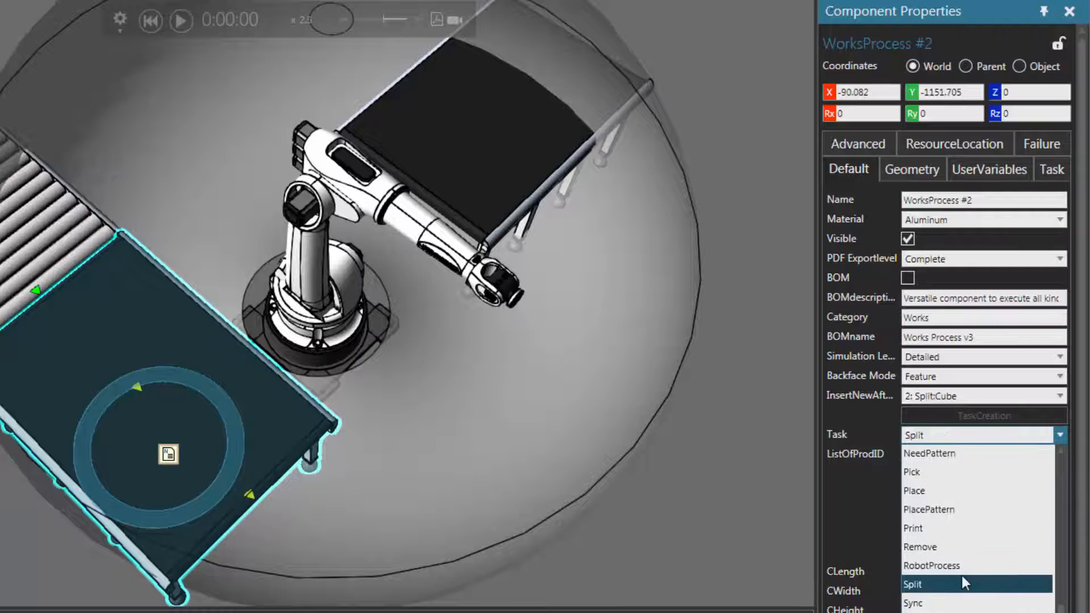
scroll(962, 575, up, 4)
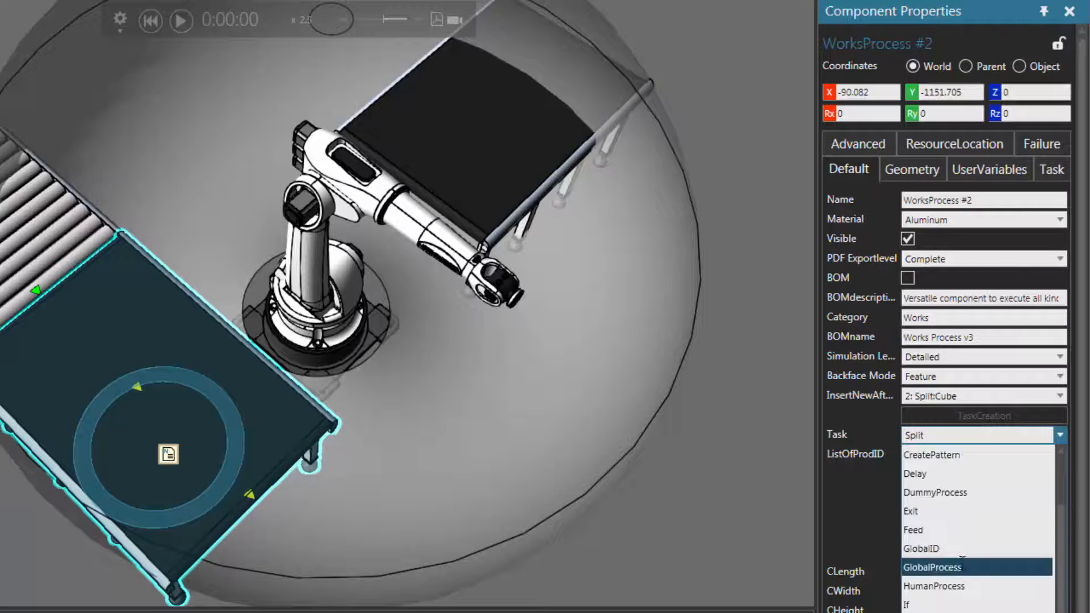
click(969, 533)
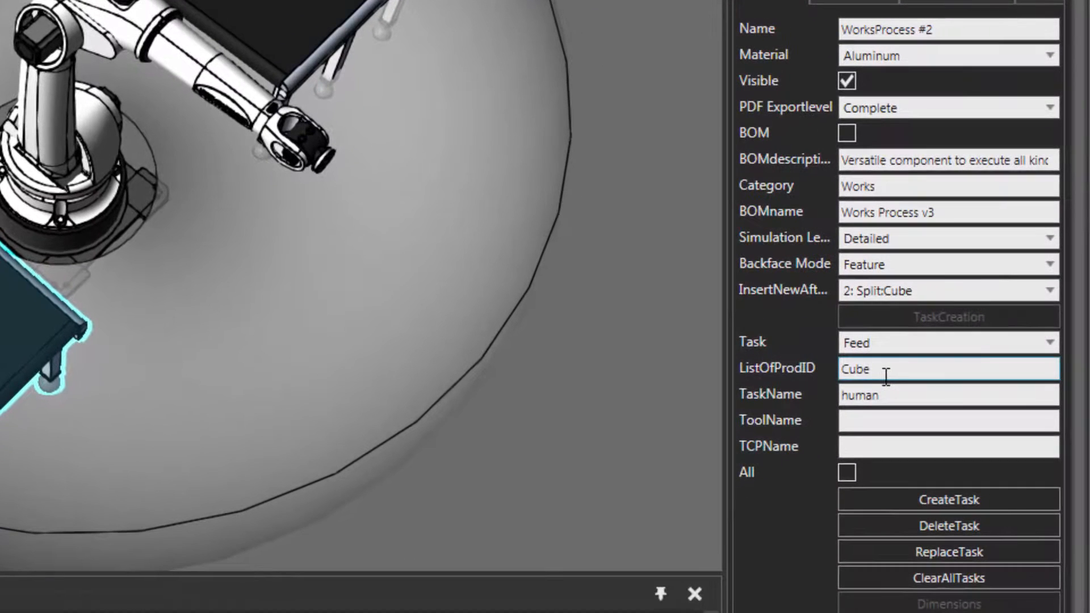
drag(901, 400, 815, 402)
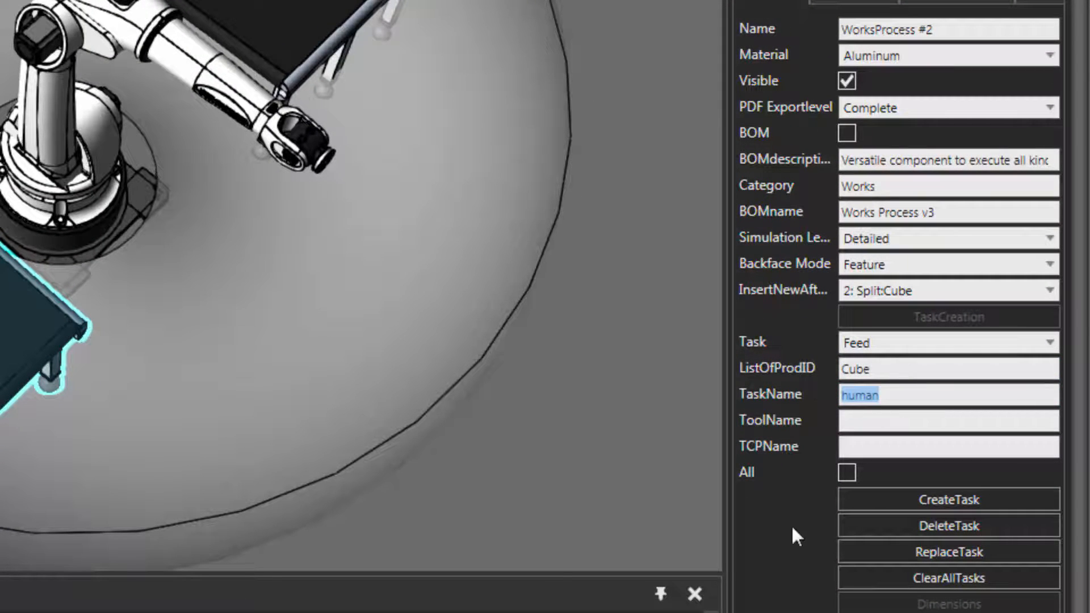
text(PickCube)
key(Return)
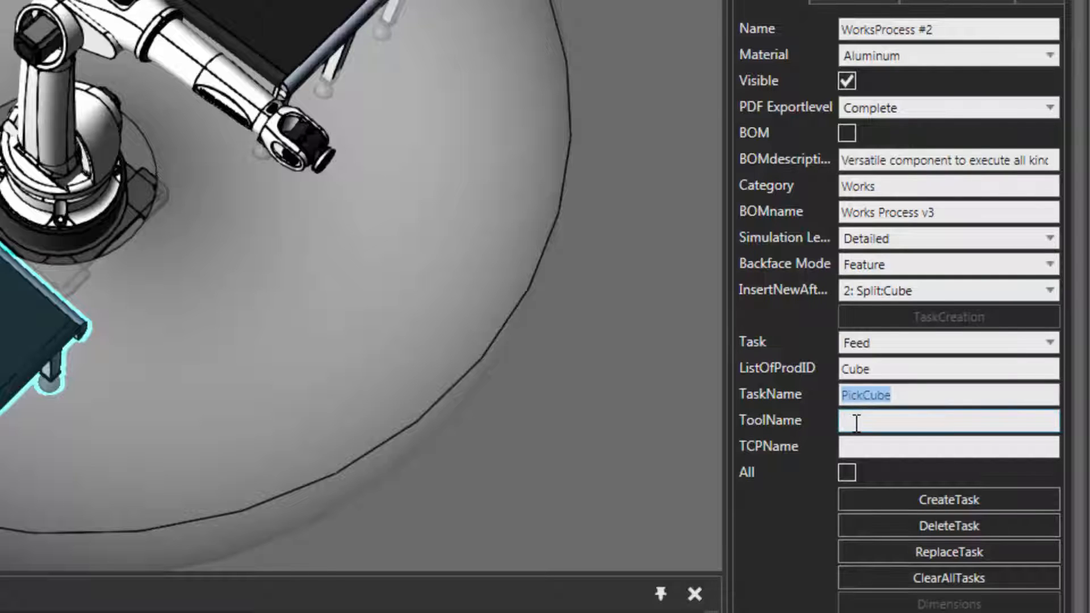
click(853, 422)
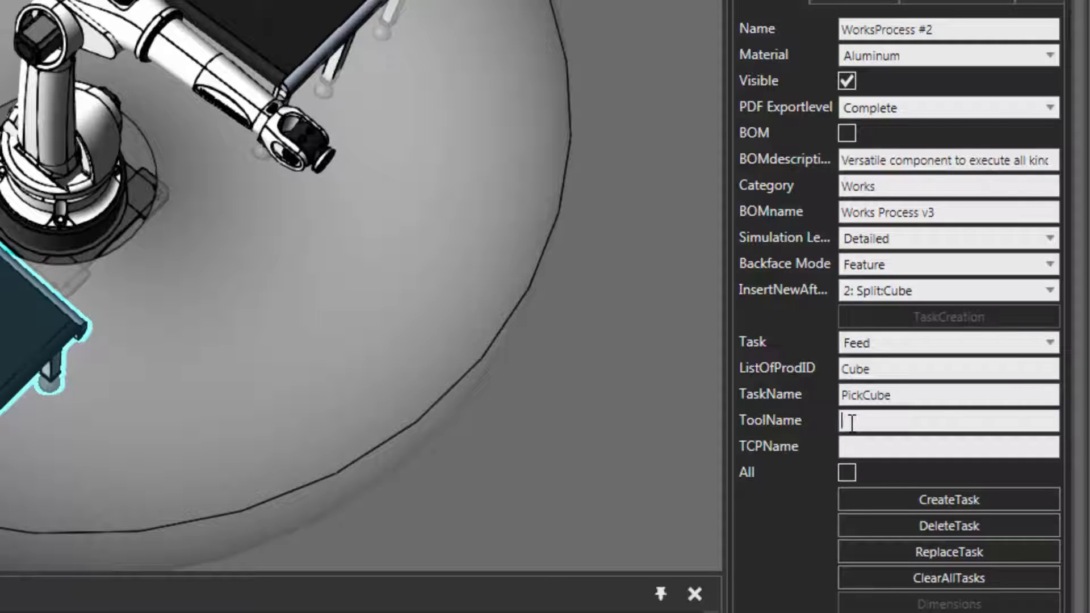
click(847, 473)
click(932, 495)
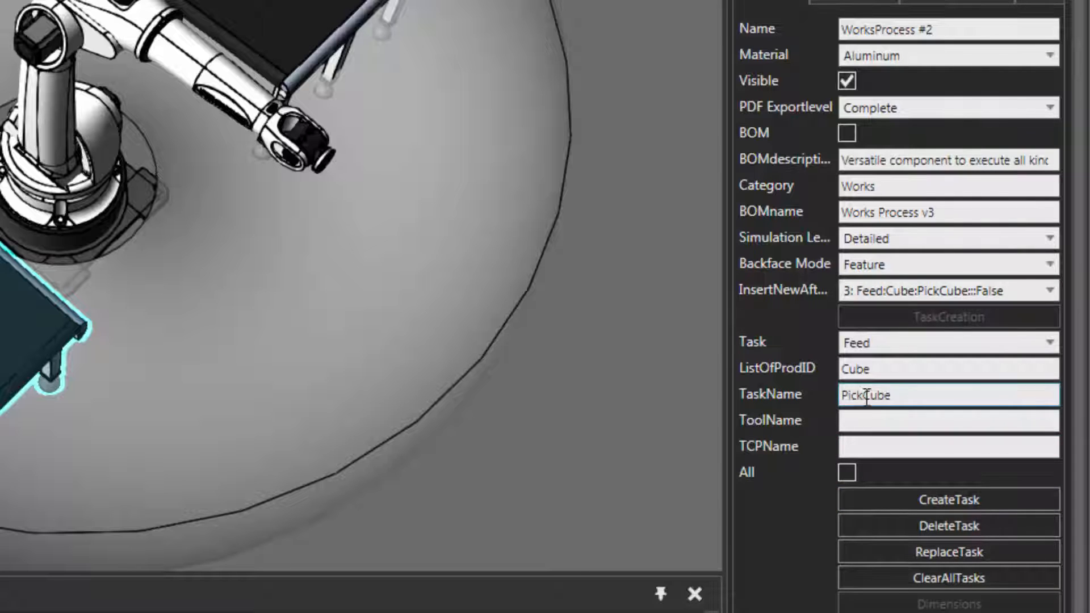
Set the robot controller's task list to PickCube and hide the robot's workspace envelope
click(46, 252)
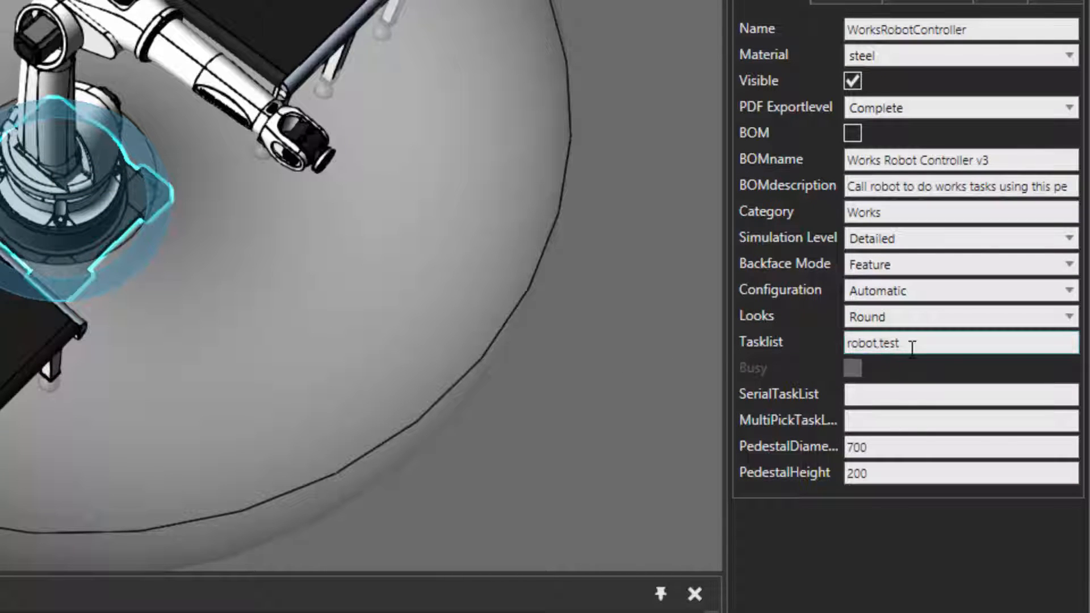
drag(910, 344, 814, 345)
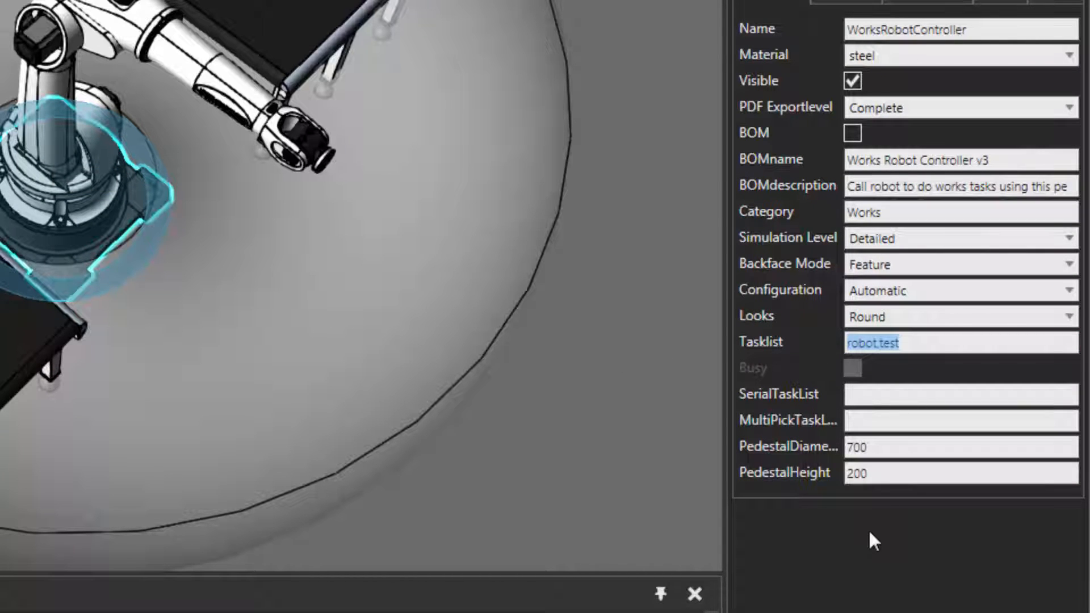
text(PickCube)
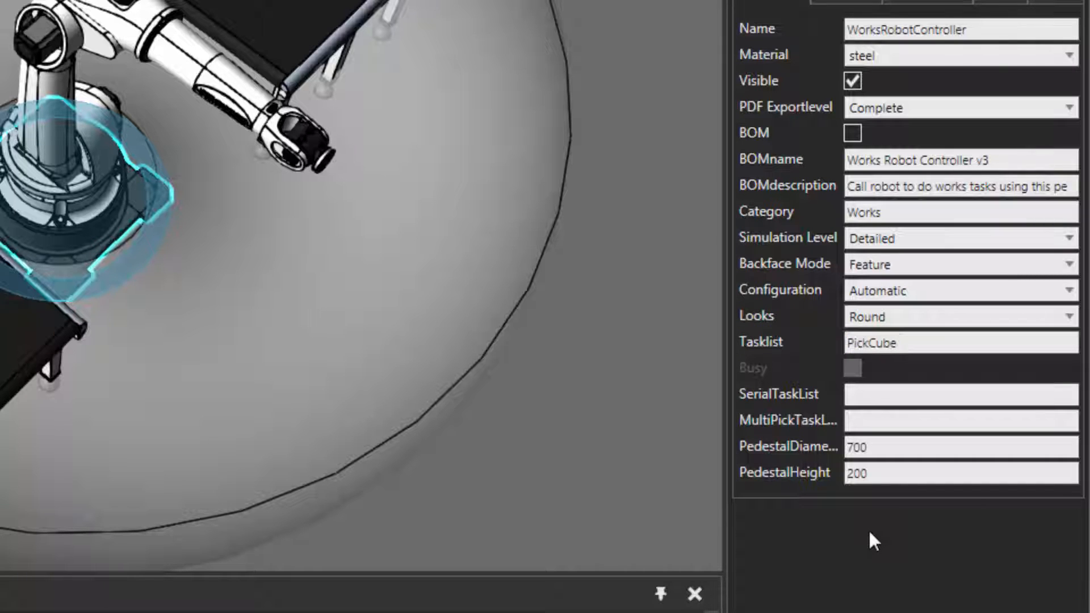
key(Return)
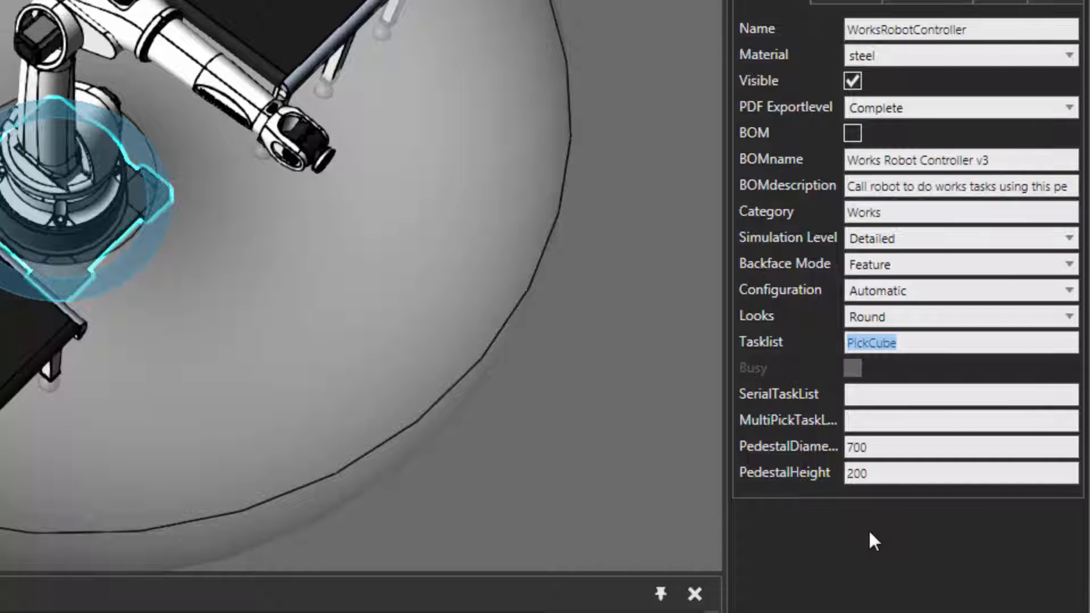
click(42, 66)
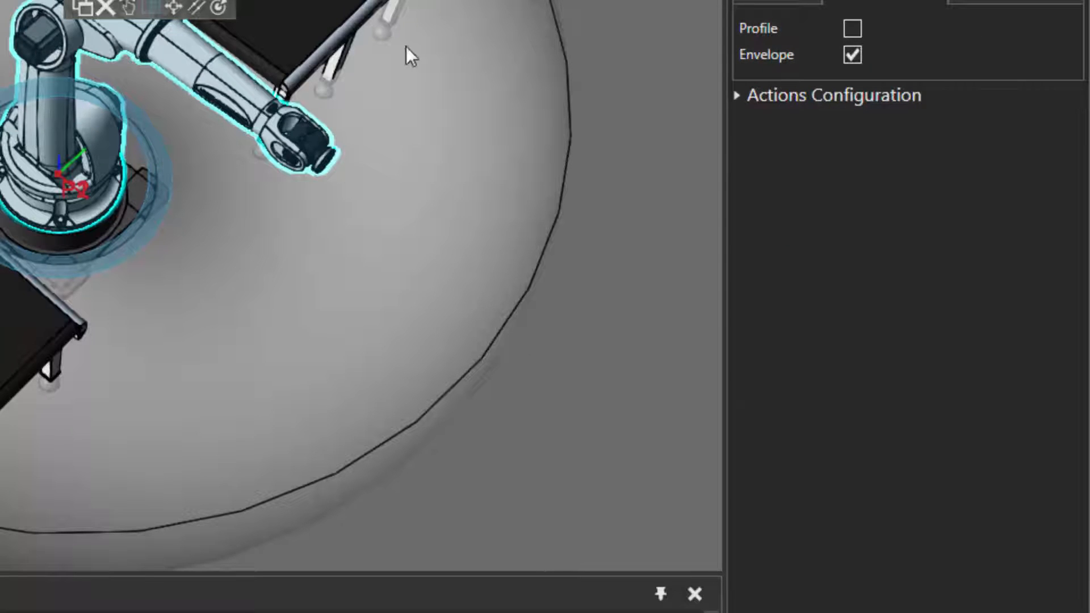
click(852, 55)
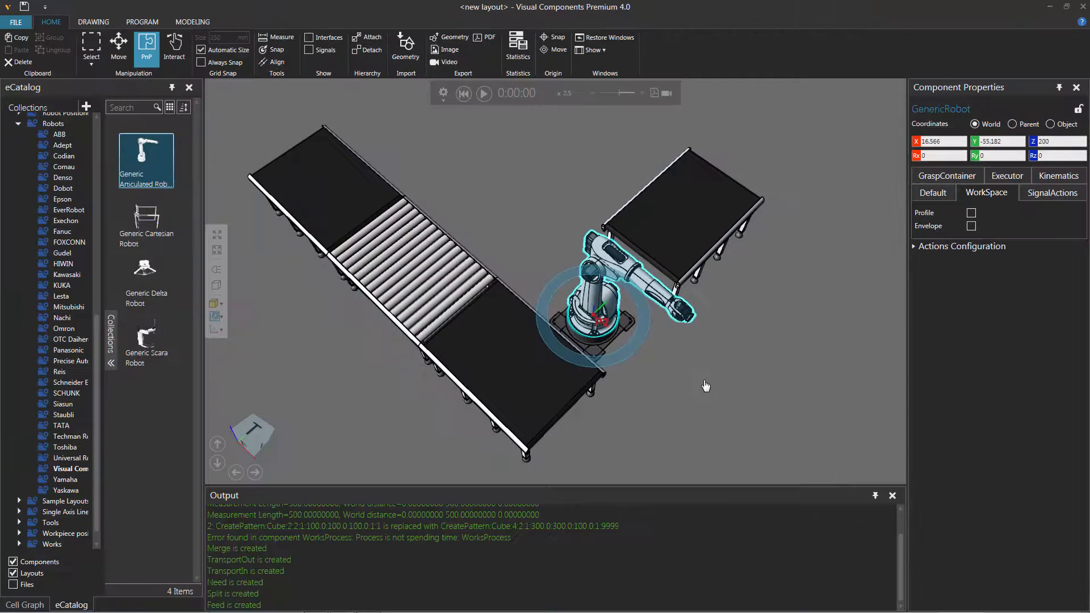
Run the simulation to examine how the robot moves cubes from the pallet to the third Works Process, and reset it
click(484, 93)
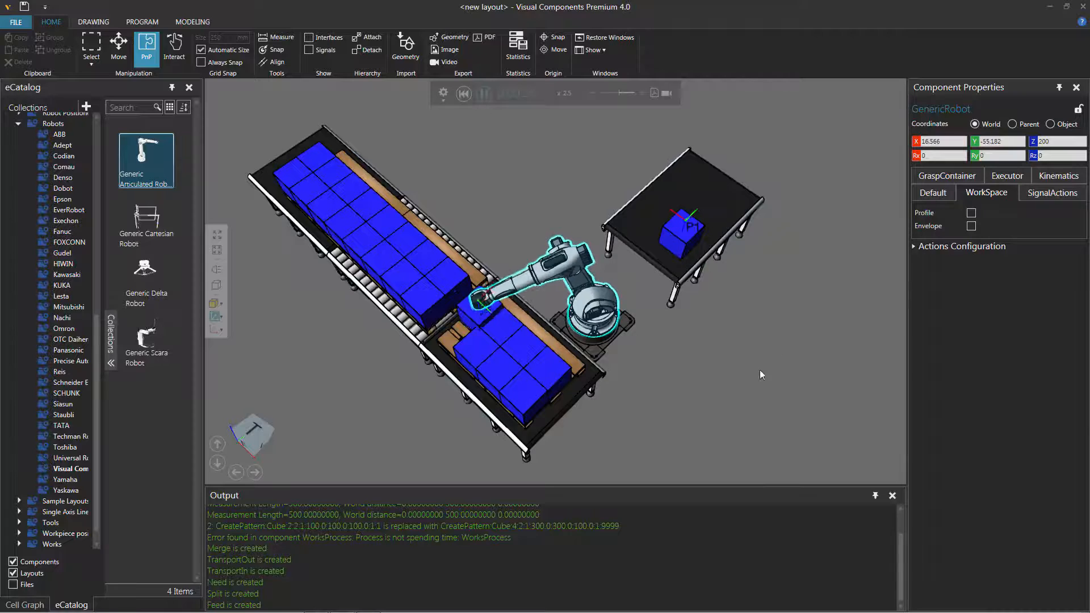
scroll(760, 370, up, 3)
scroll(761, 374, down, 3)
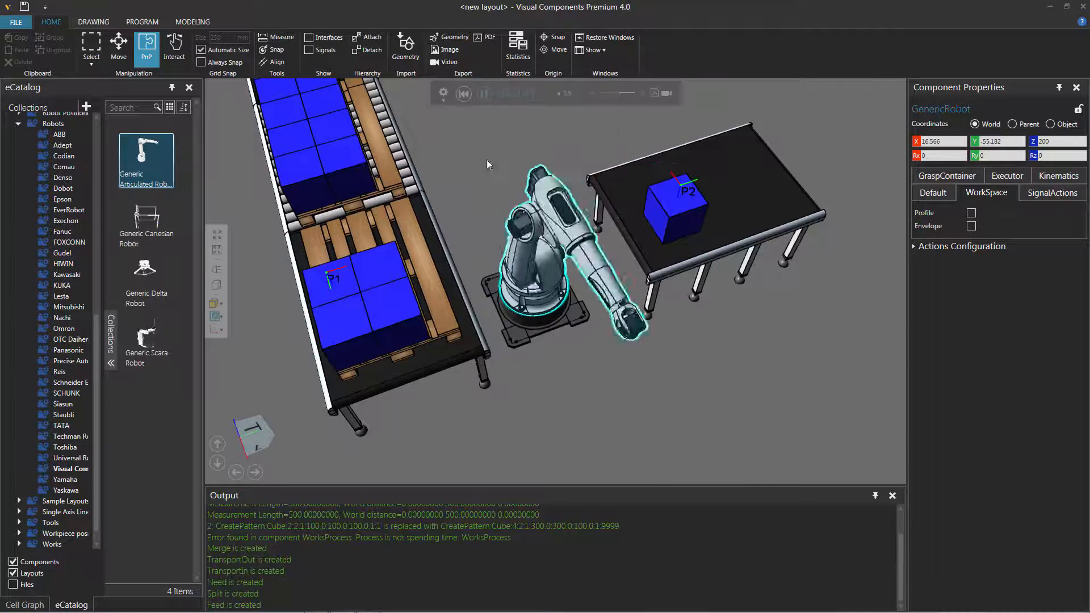
right_drag(549, 395, 558, 397)
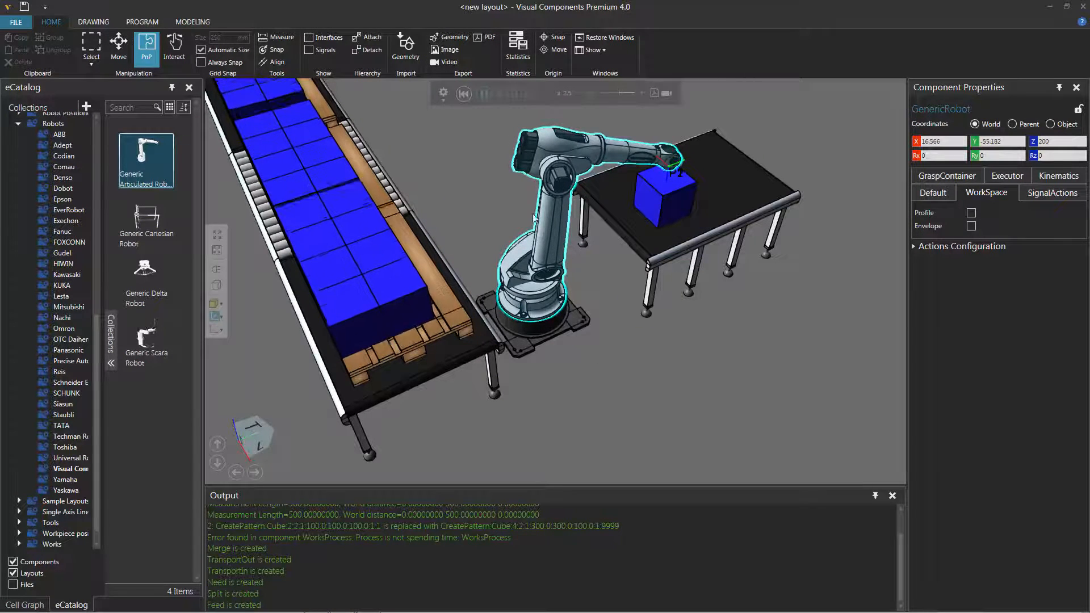
click(485, 94)
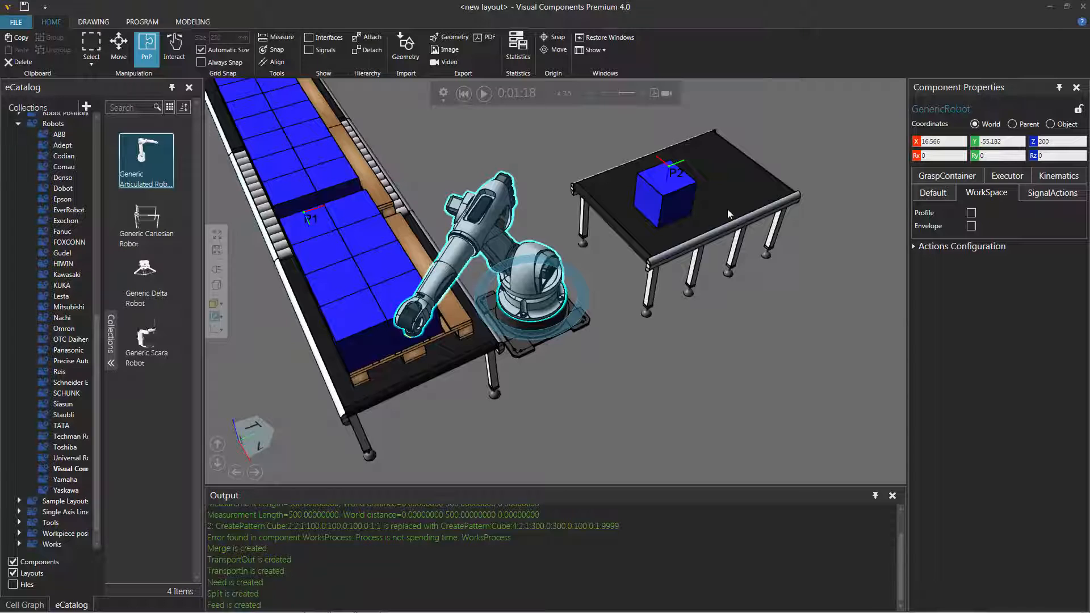
click(464, 93)
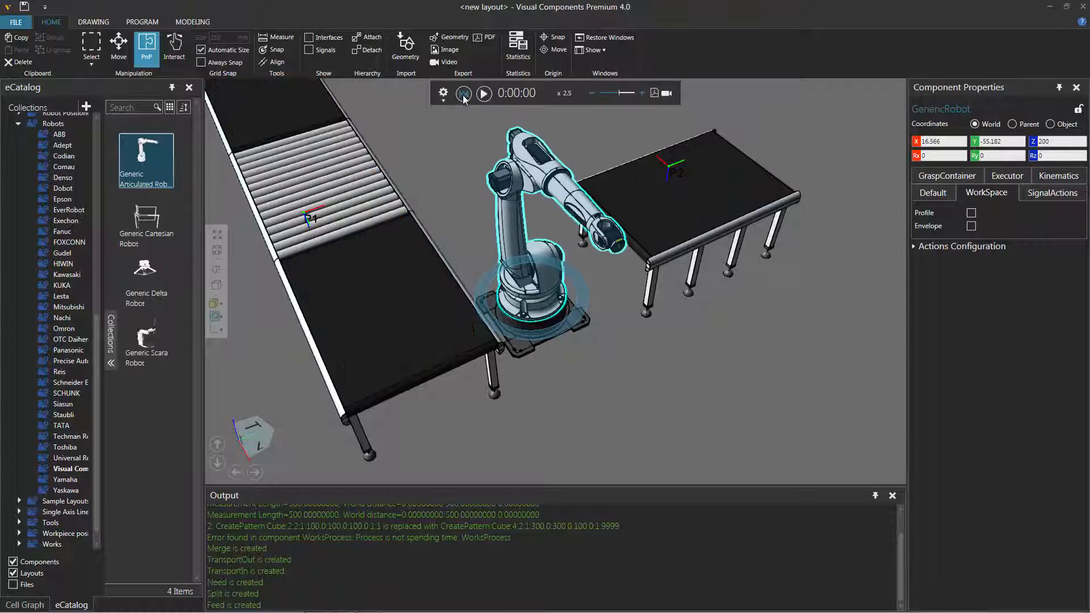
Duplicate the roller conveyor and connect the copy to the free end of the second Works Process
click(376, 189)
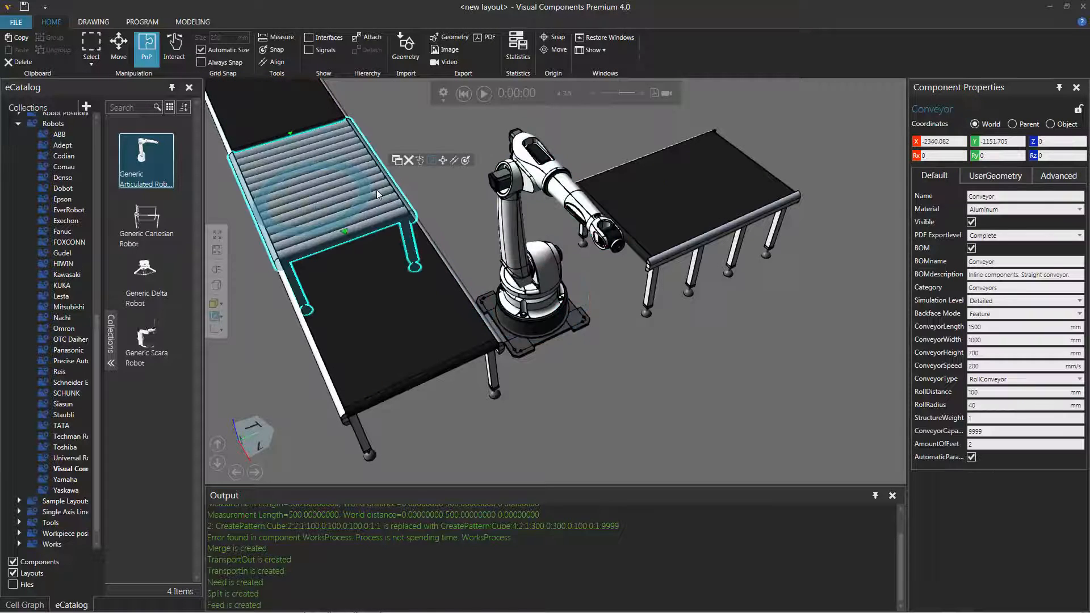
click(397, 161)
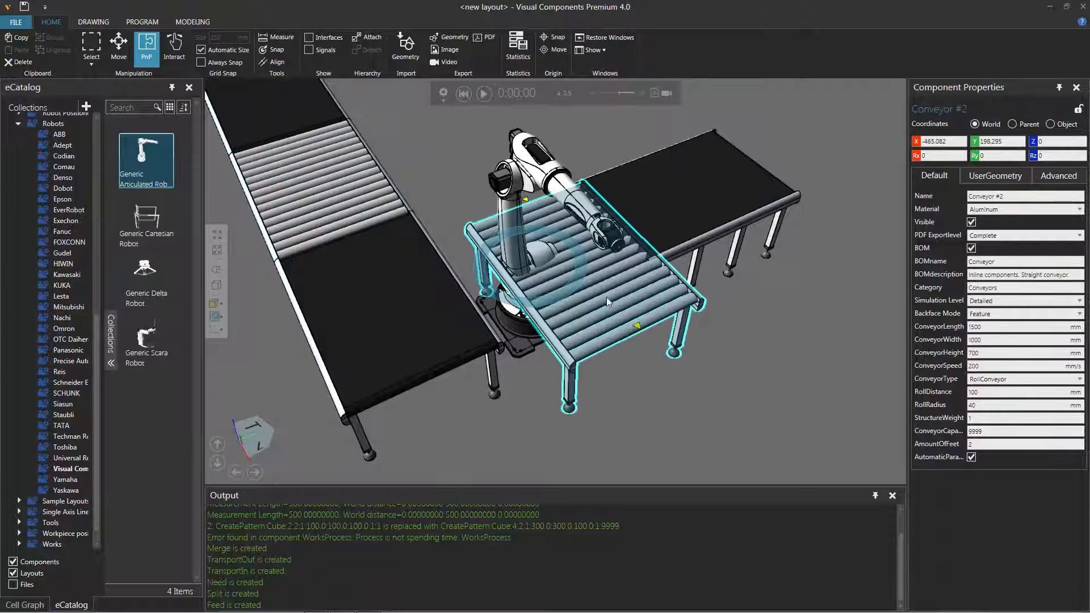
drag(606, 301, 538, 487)
scroll(575, 404, down, 3)
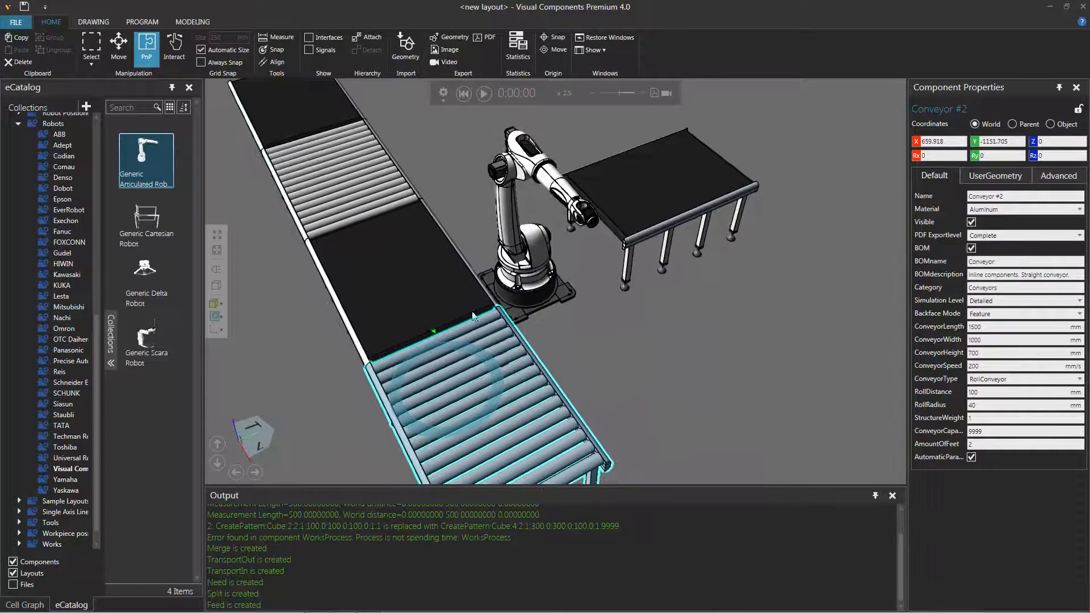
Create a TransportOut task for the product Euro Pallet after the Feed task of the second Works Process
click(465, 306)
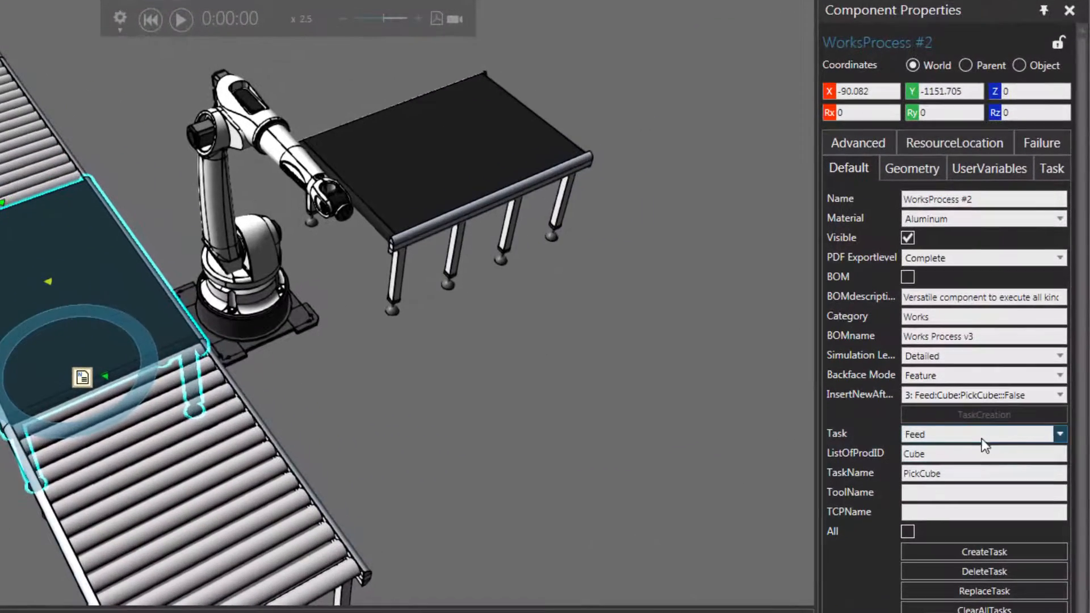
click(1002, 407)
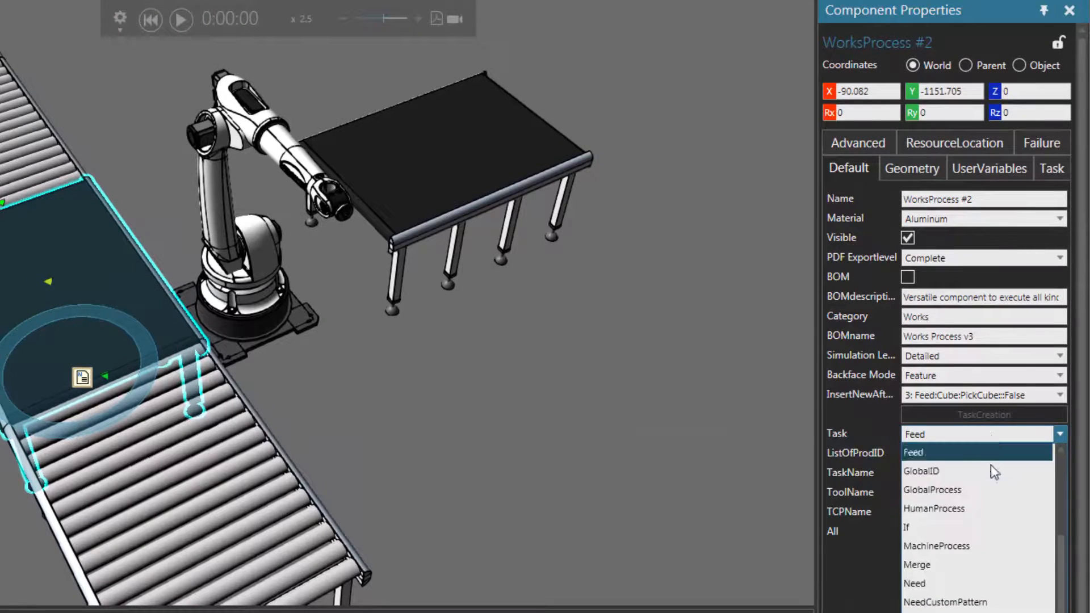
scroll(1004, 432, down, 2)
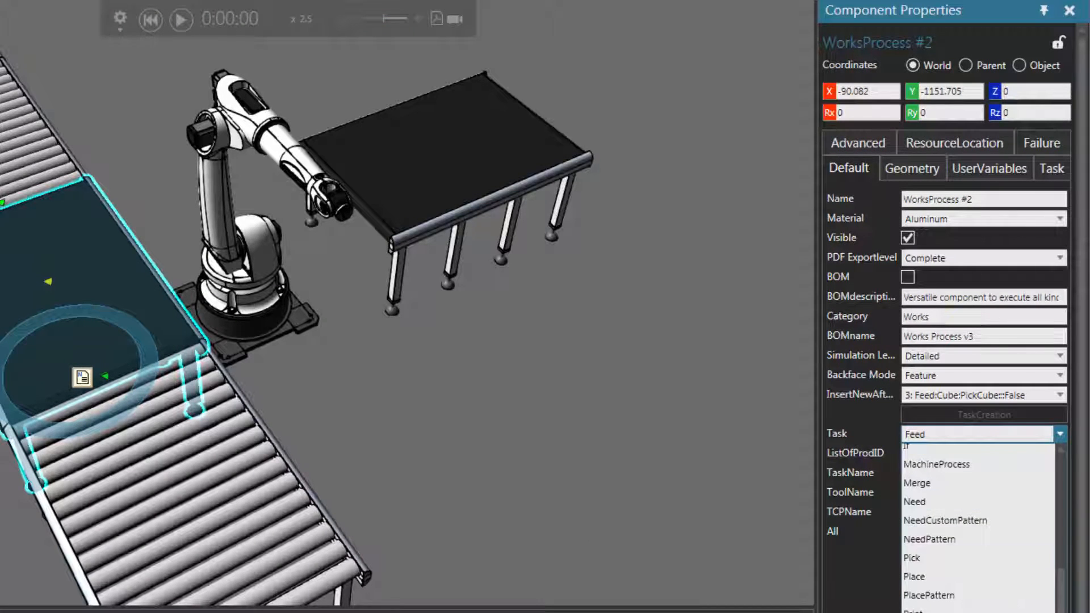
scroll(926, 545, down, 3)
click(926, 545)
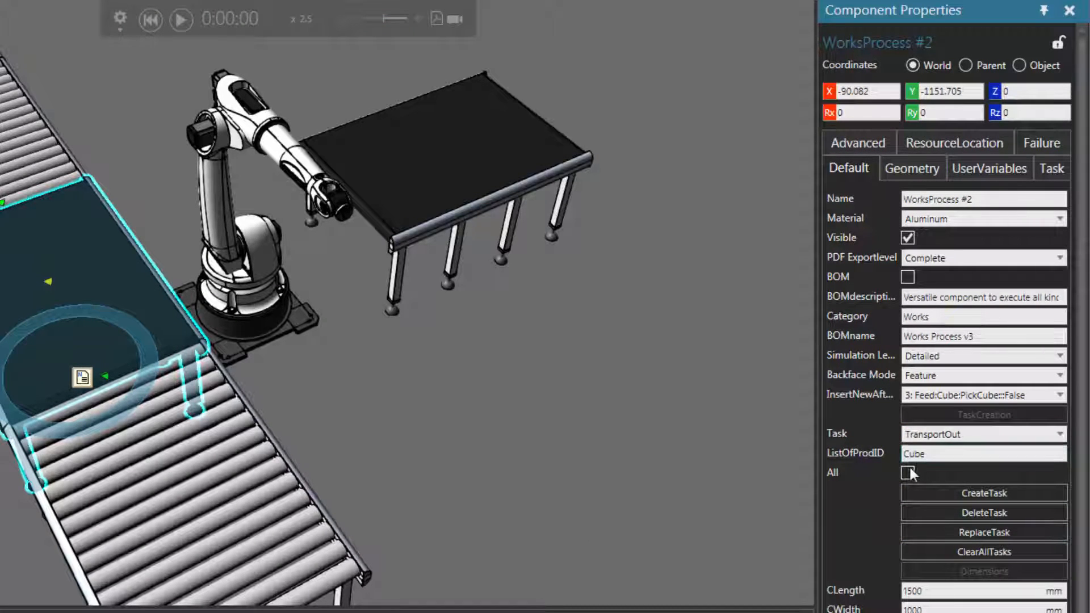
double_click(925, 454)
click(956, 493)
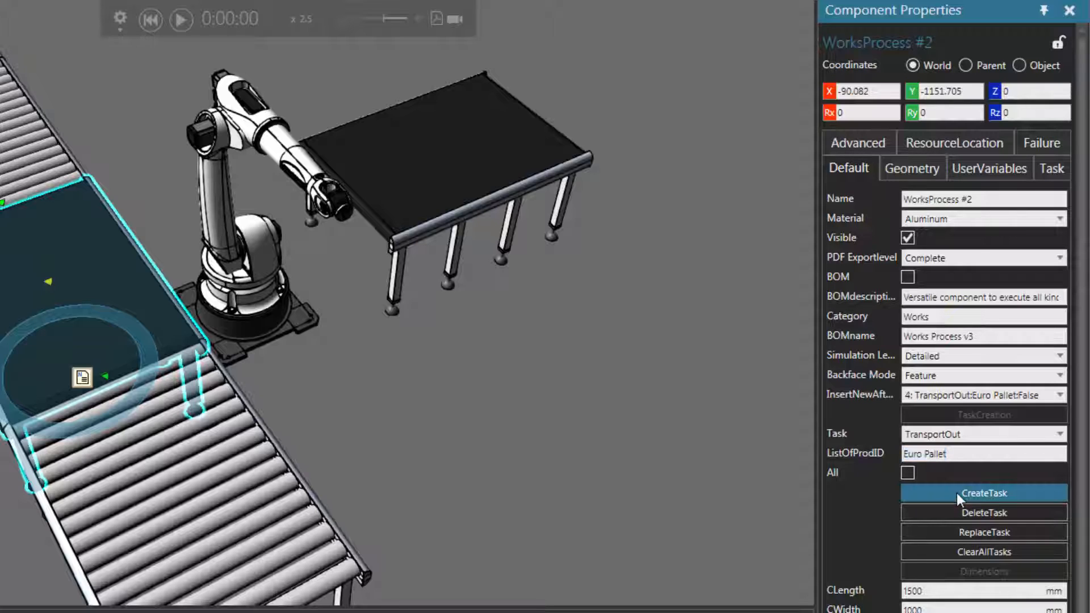
Duplicate the outgoing roller conveyor and connect the copy, rotated 90 degrees, to the third Works Process's outer end at about X 34, Y 2125
click(259, 459)
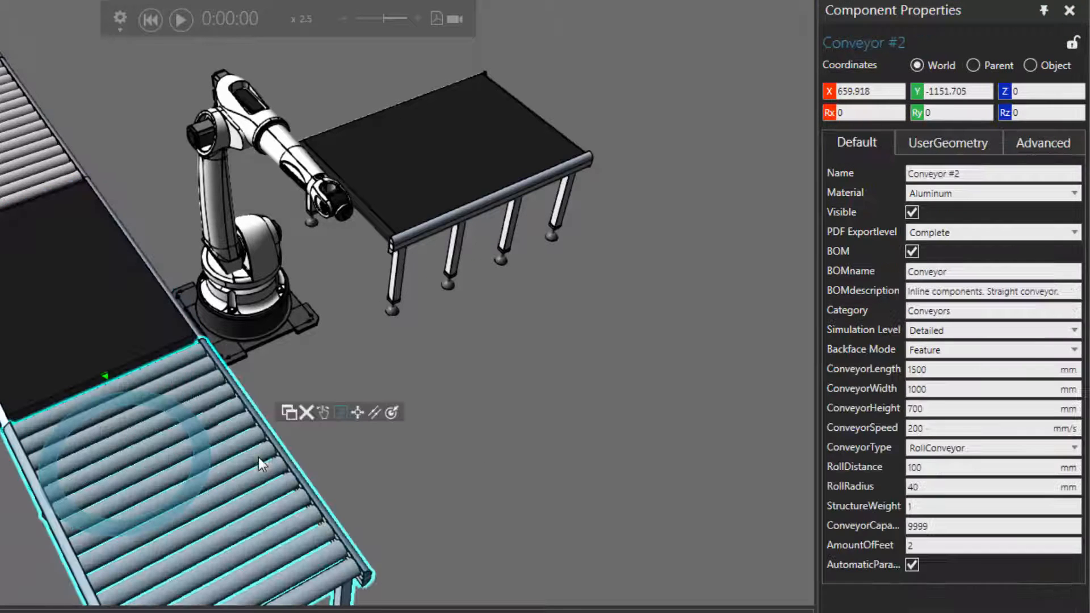
click(290, 413)
middle_drag(615, 305, 410, 465)
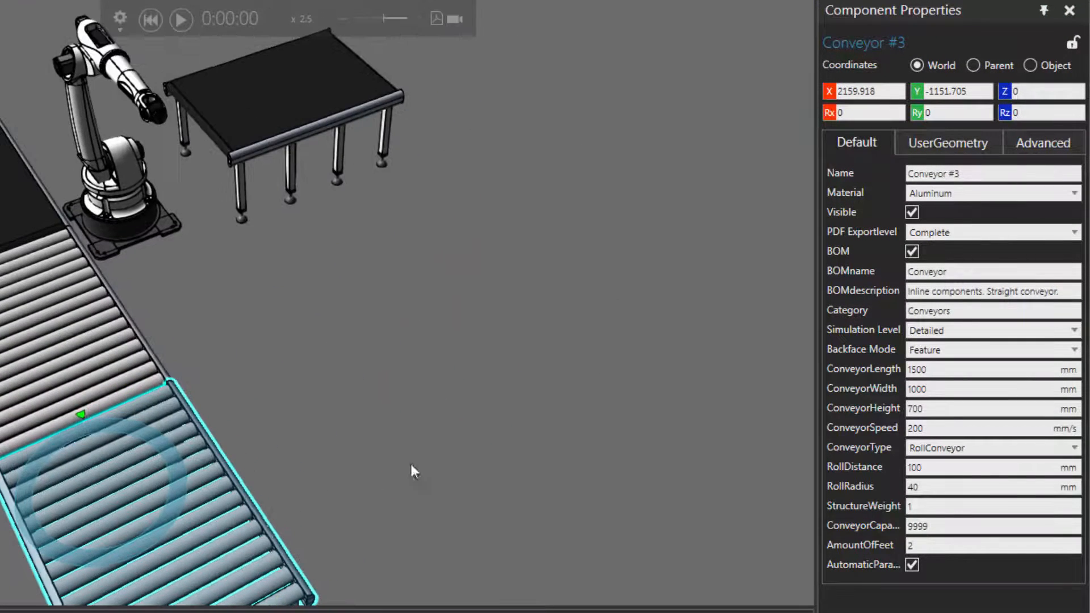
drag(240, 565, 481, 360)
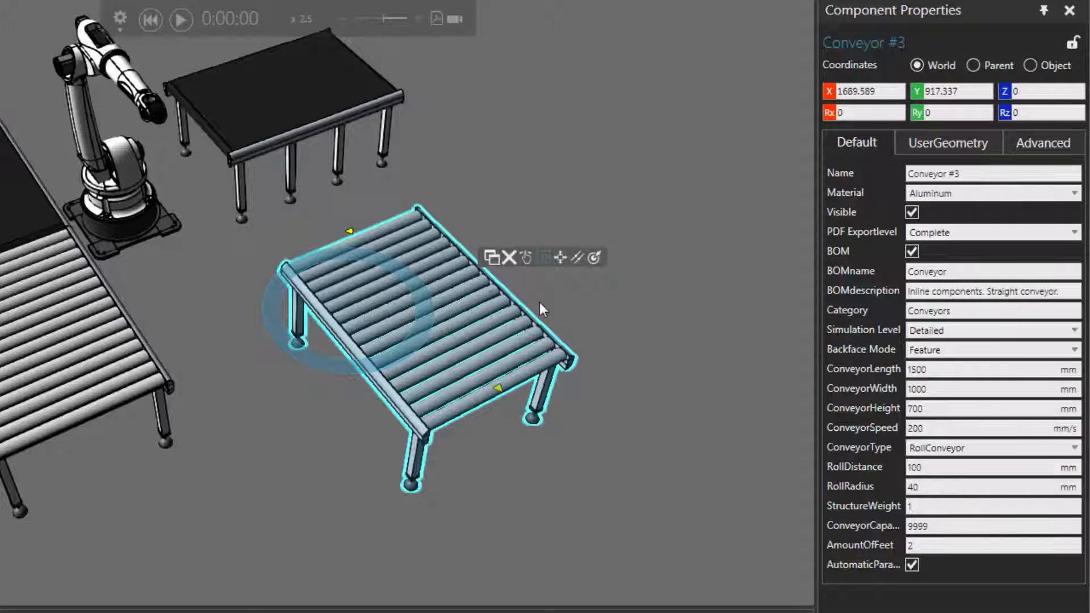
right_drag(540, 302, 442, 429)
drag(390, 439, 448, 195)
right_drag(481, 352, 548, 524)
scroll(505, 469, up, 1)
right_drag(470, 428, 482, 463)
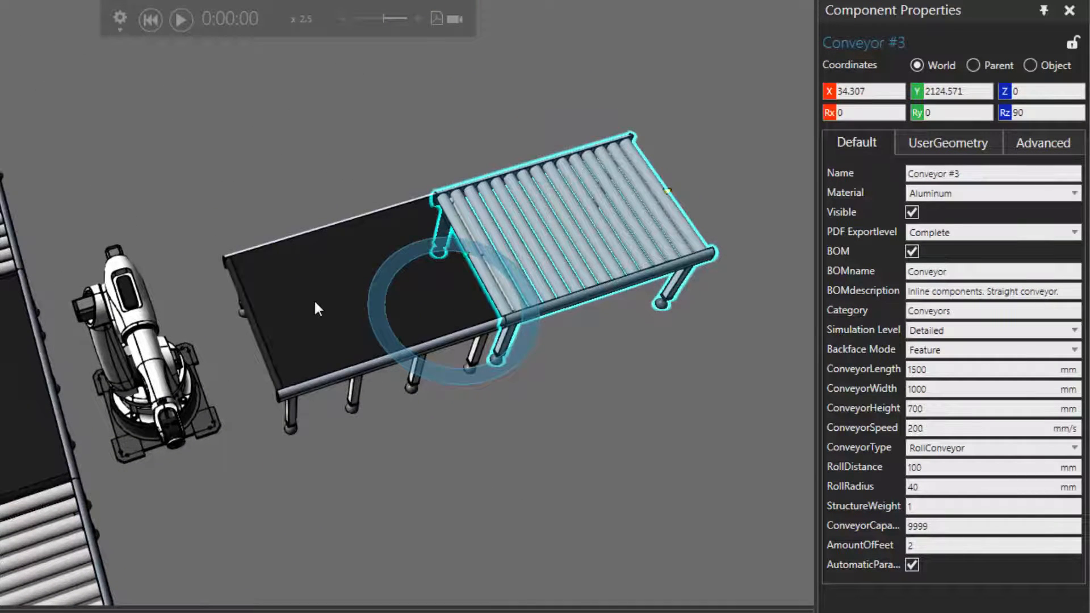
Create a TransportOut task for the product Cube after the third Works Process's Need task and run the simulation
click(369, 307)
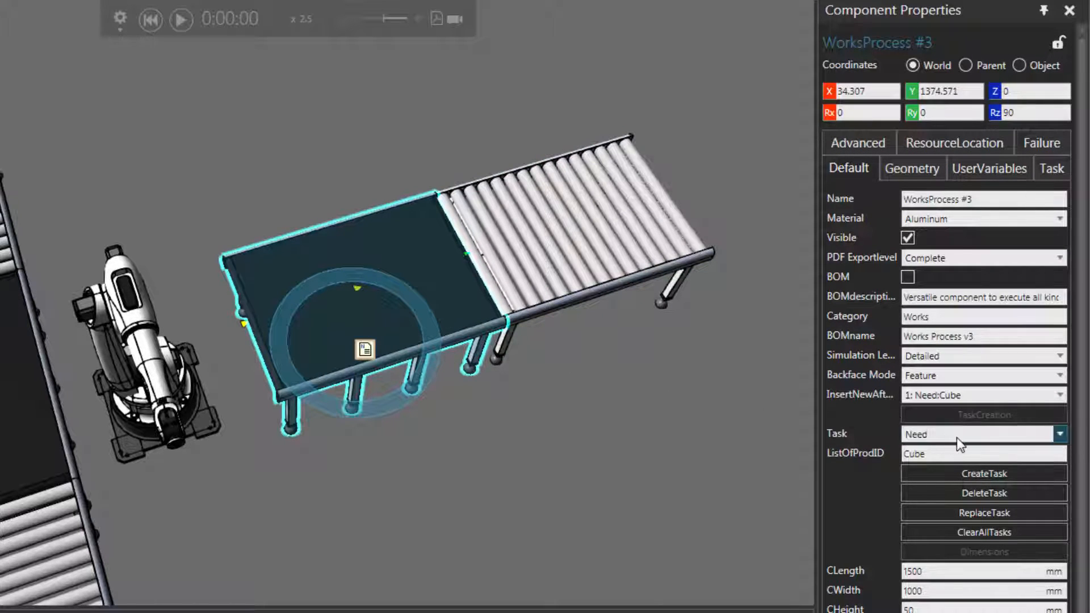
click(1018, 436)
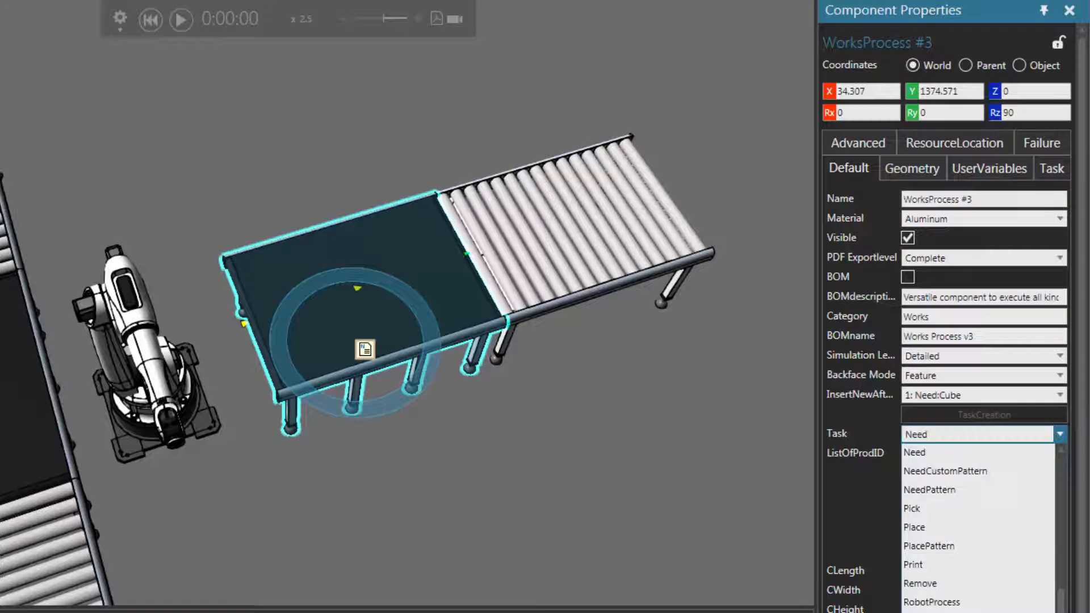
click(944, 611)
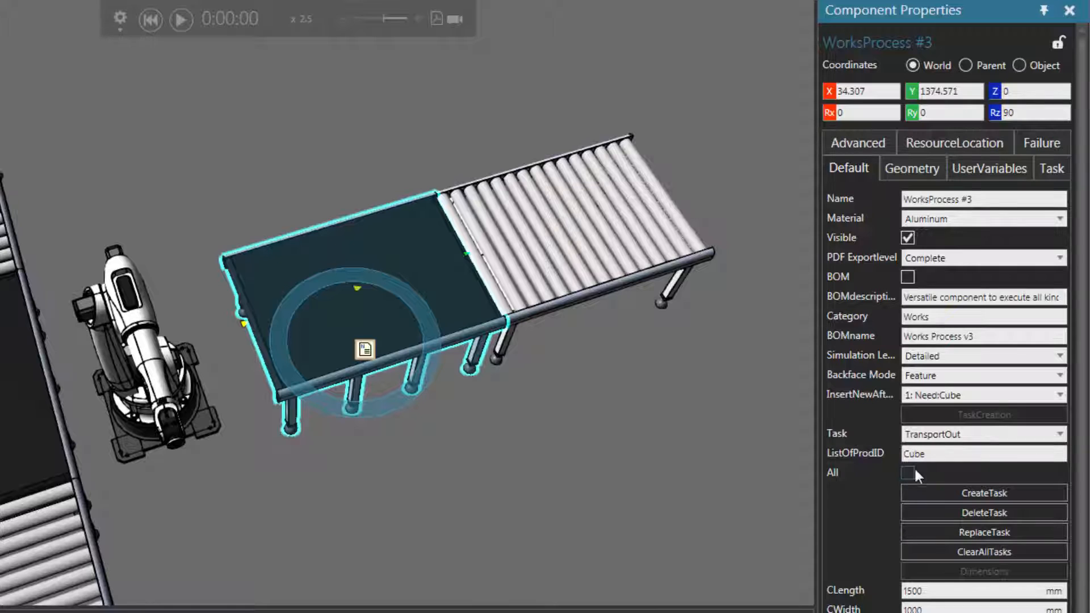
click(990, 492)
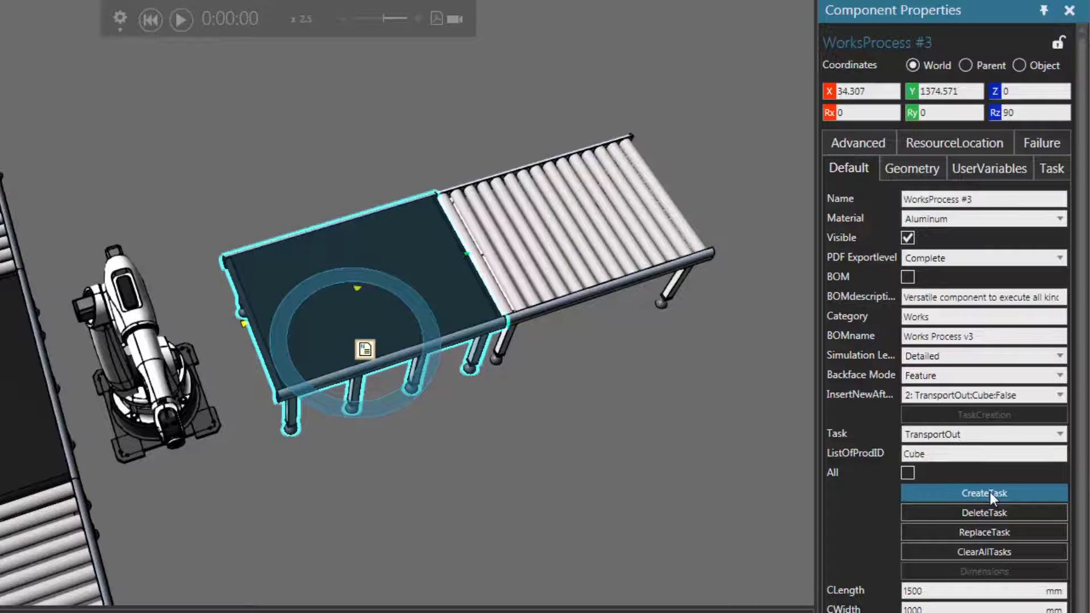
click(179, 21)
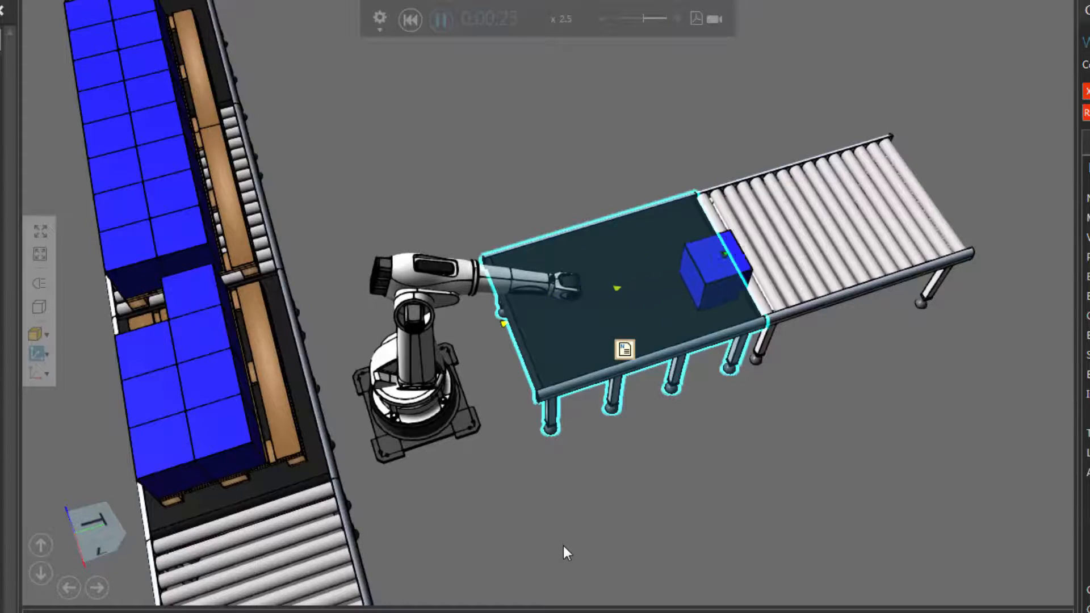
Watch the robot depalletize cubes onto the third Works Process with the simulation speed raised to x4.4
middle_drag(563, 546, 649, 454)
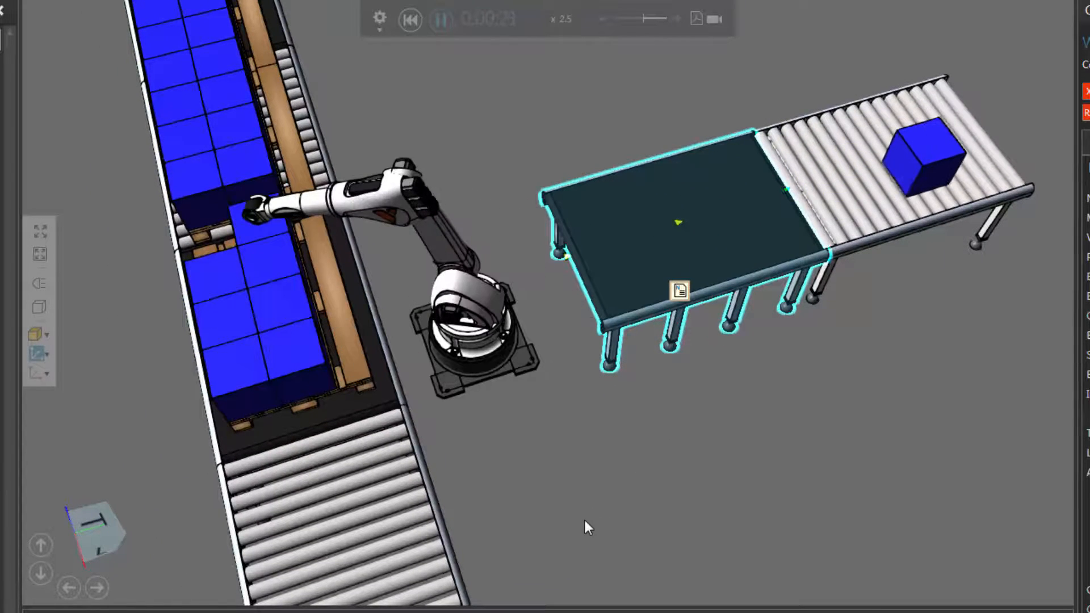
right_drag(578, 533, 586, 526)
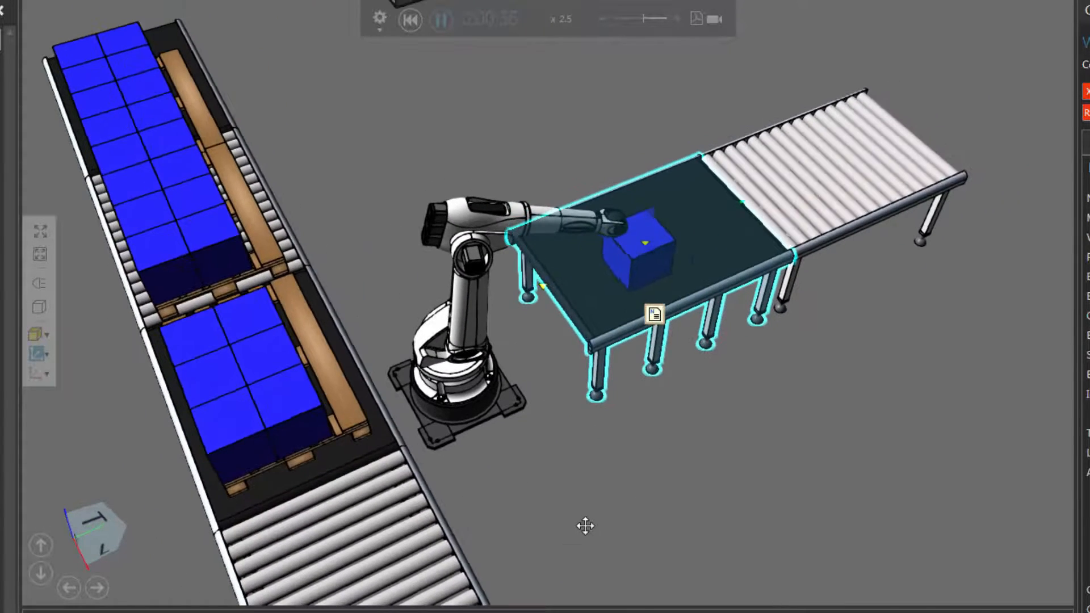
middle_drag(582, 537, 633, 461)
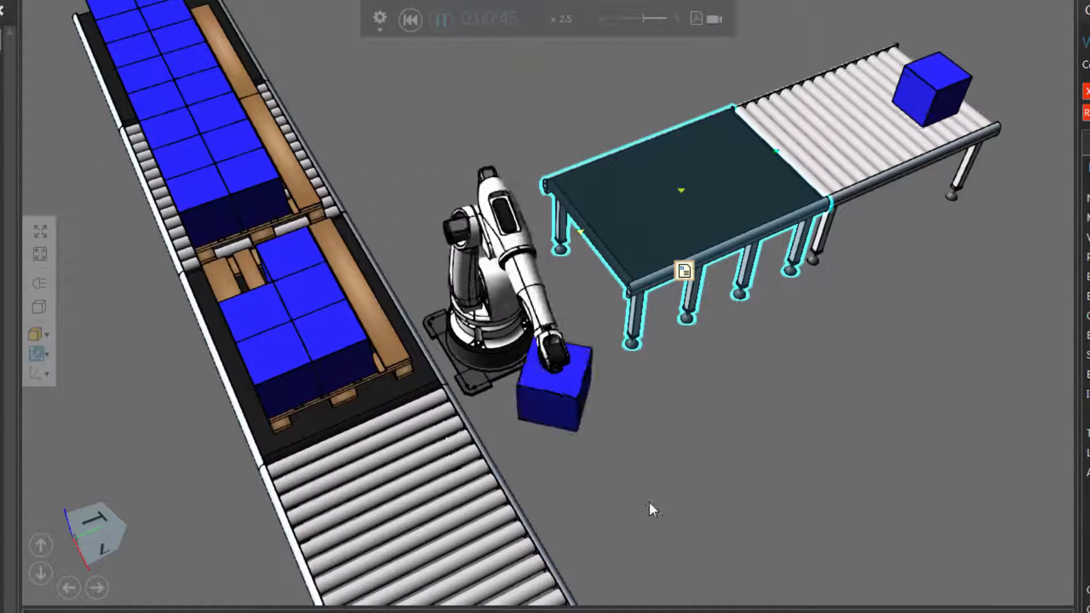
click(678, 18)
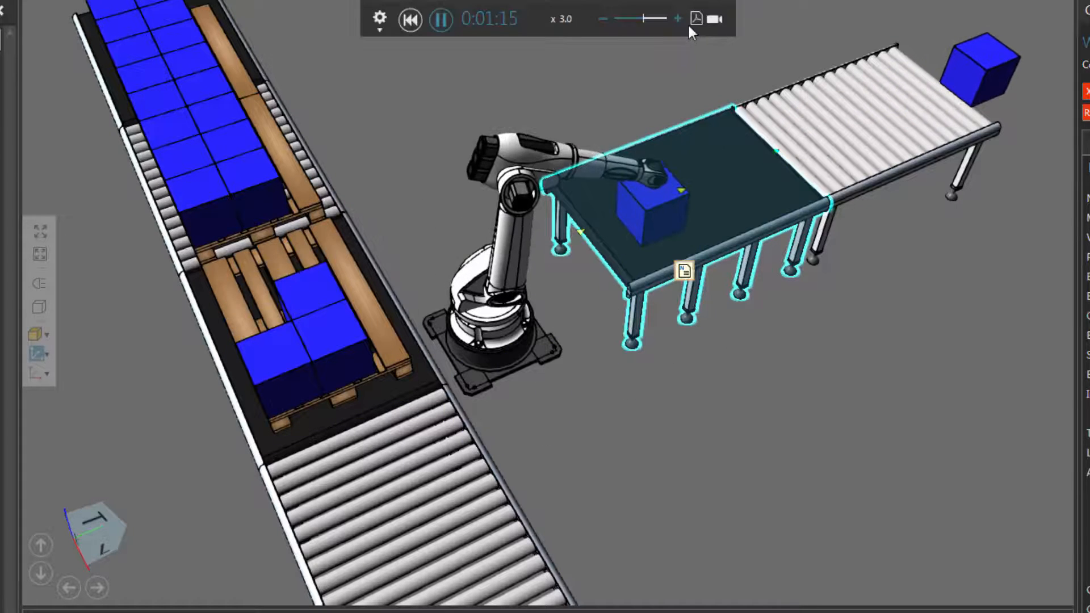
click(680, 19)
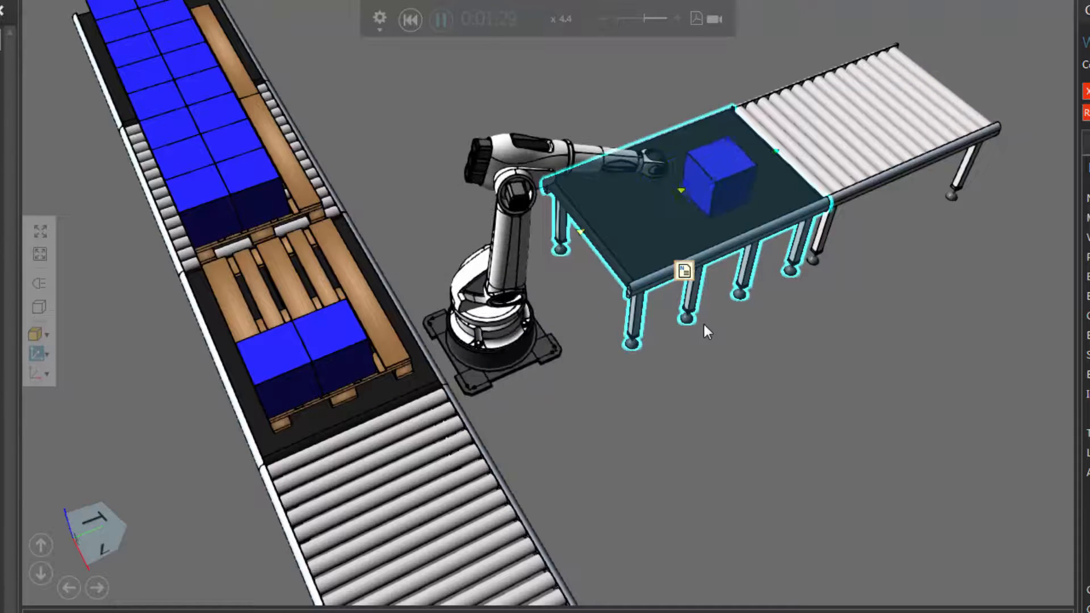
middle_drag(691, 485, 711, 418)
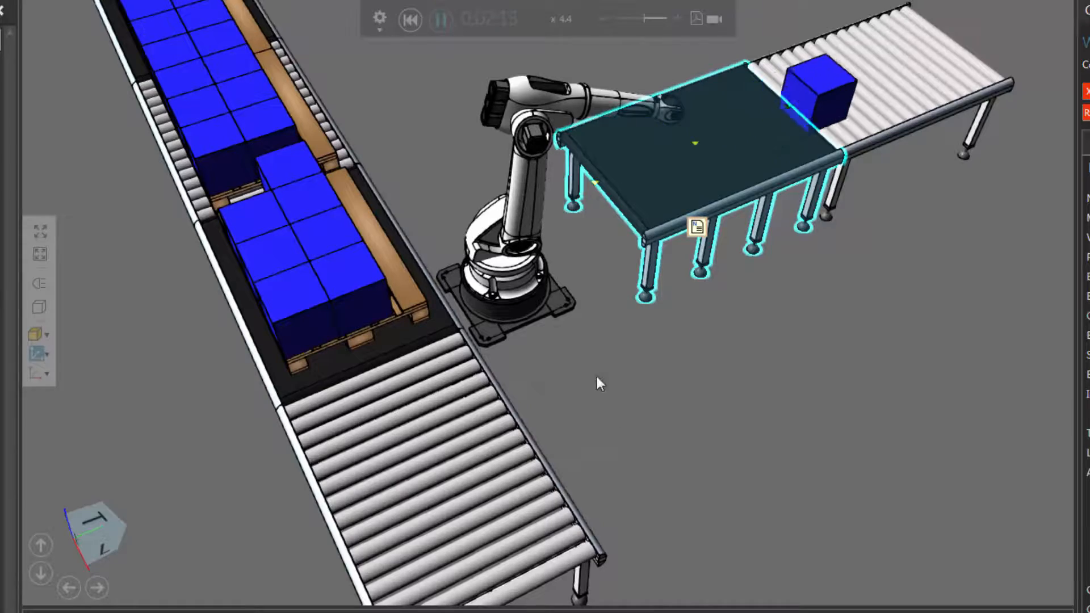
Pause the simulation, examine up close how the robot picks a cube from the full pallet, and reset the simulation
click(440, 20)
middle_drag(442, 261, 453, 417)
scroll(342, 497, up, 4)
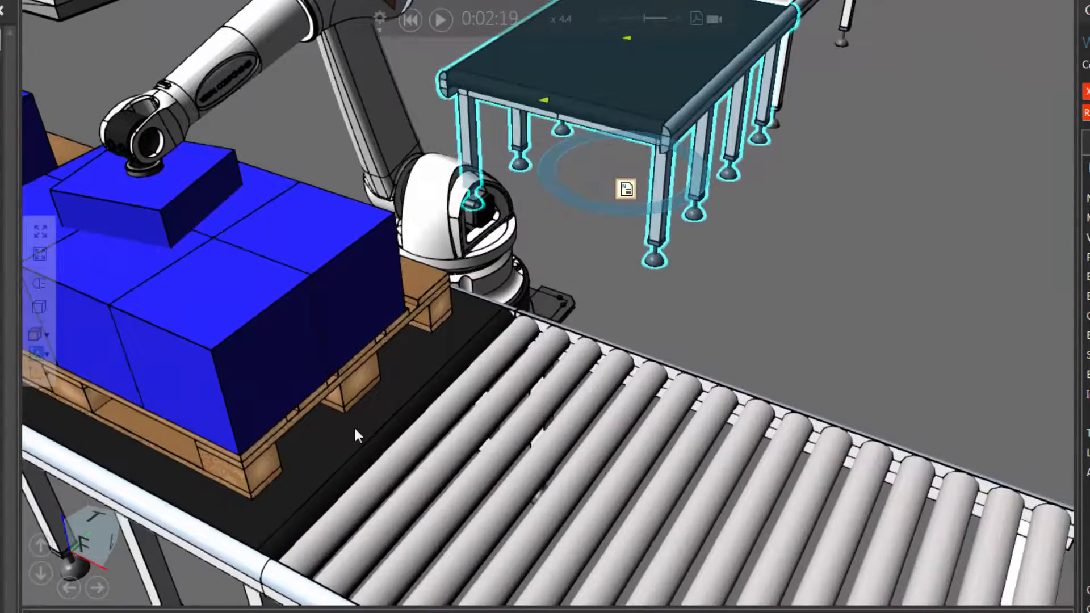
middle_drag(354, 426, 723, 507)
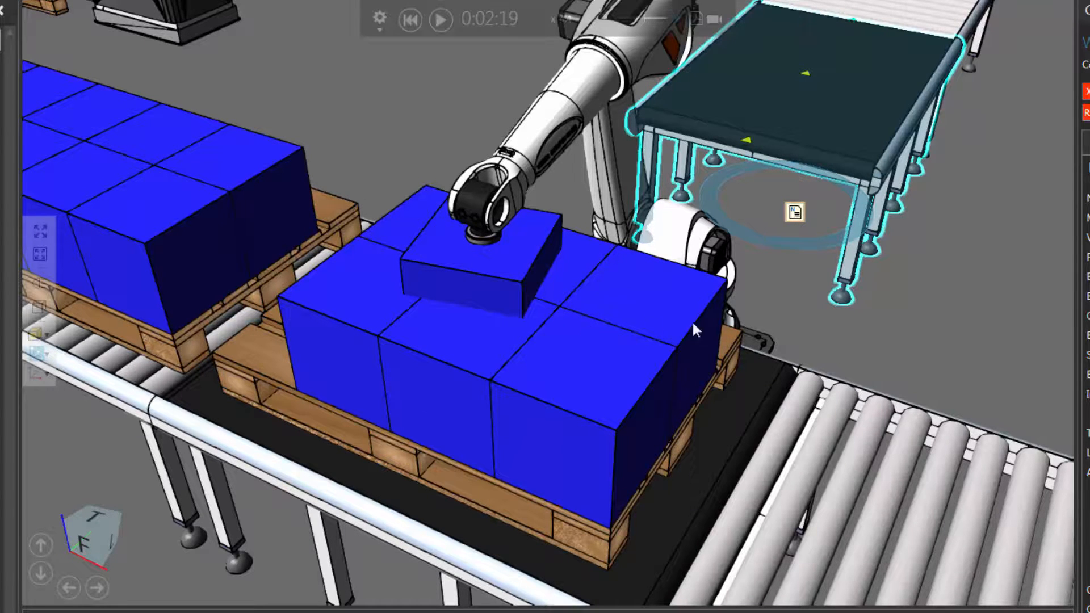
middle_drag(877, 342, 860, 345)
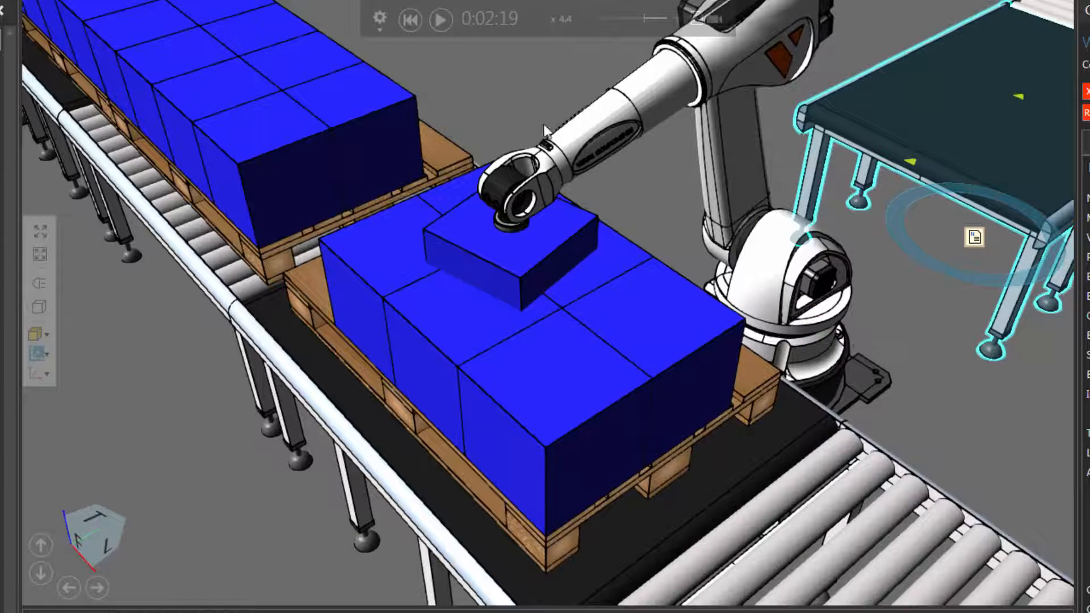
click(411, 20)
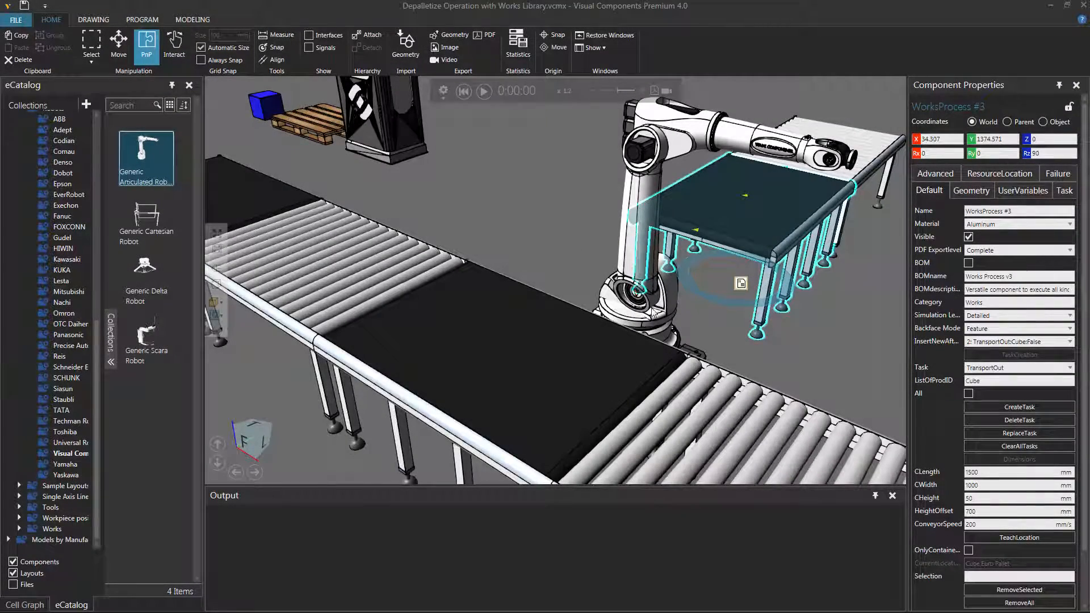
Set the second Works Process's PickApproach to 400 mm in its advanced properties
click(548, 350)
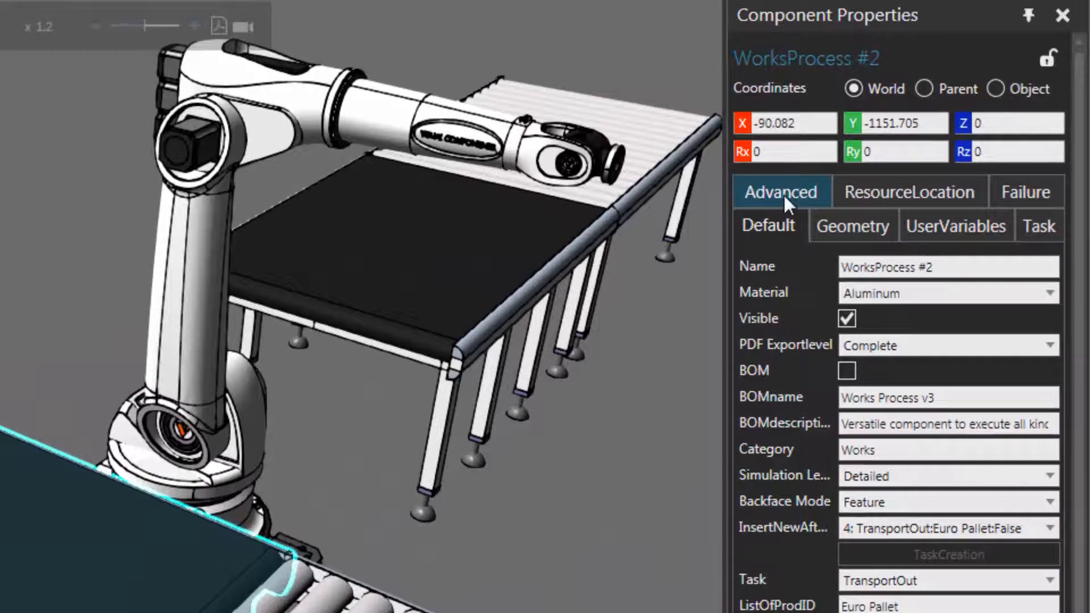
click(885, 181)
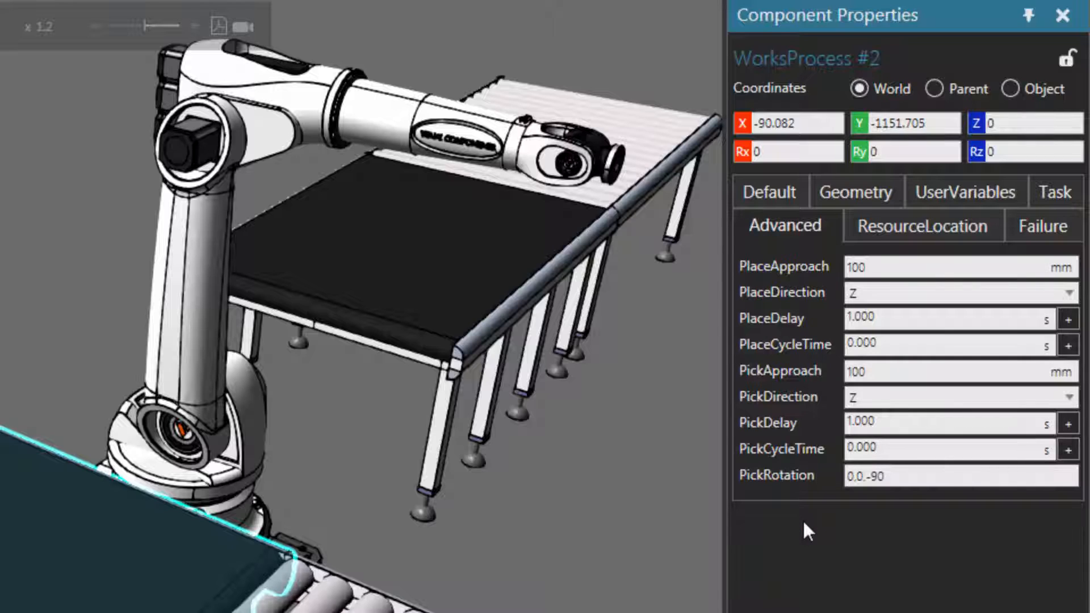
double_click(854, 372)
text(400)
key(Return)
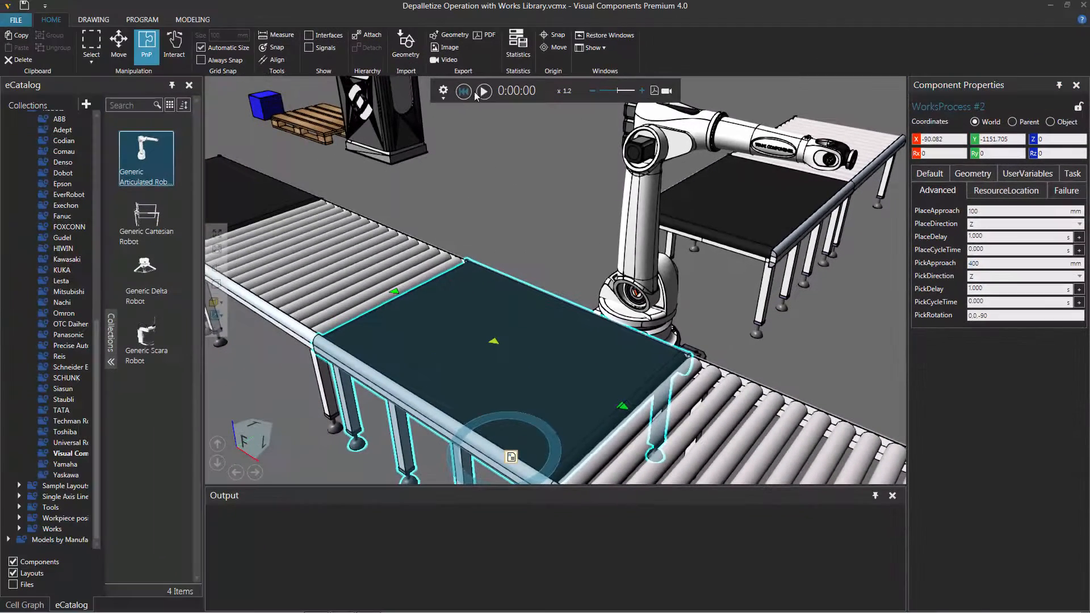
Run the simulation, pausing at the first pick to examine the height at which the robot lifts the cube over the pallet
click(479, 93)
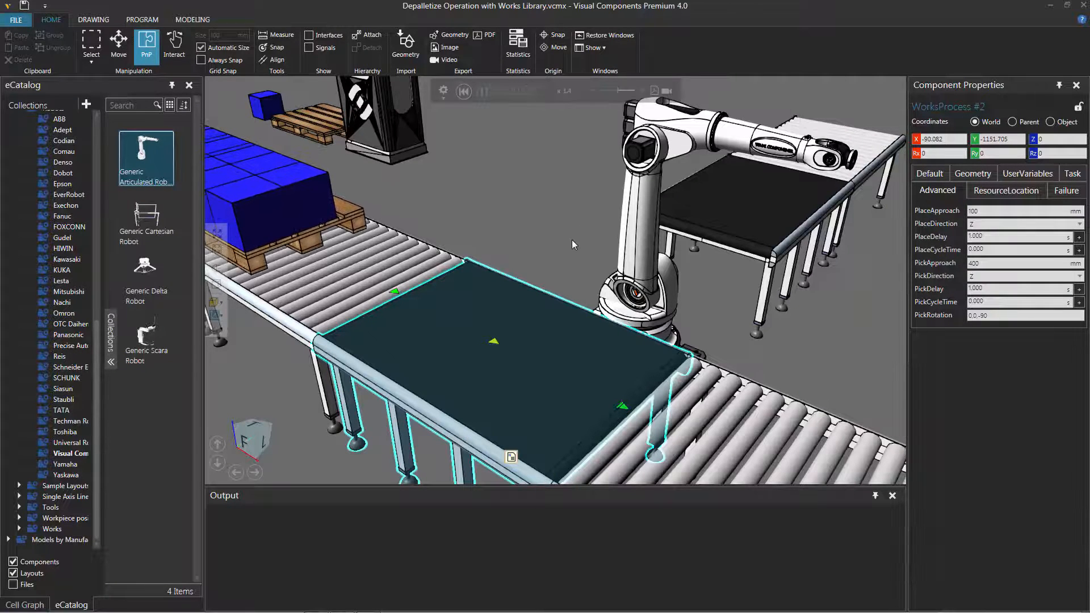
right_drag(573, 241, 576, 236)
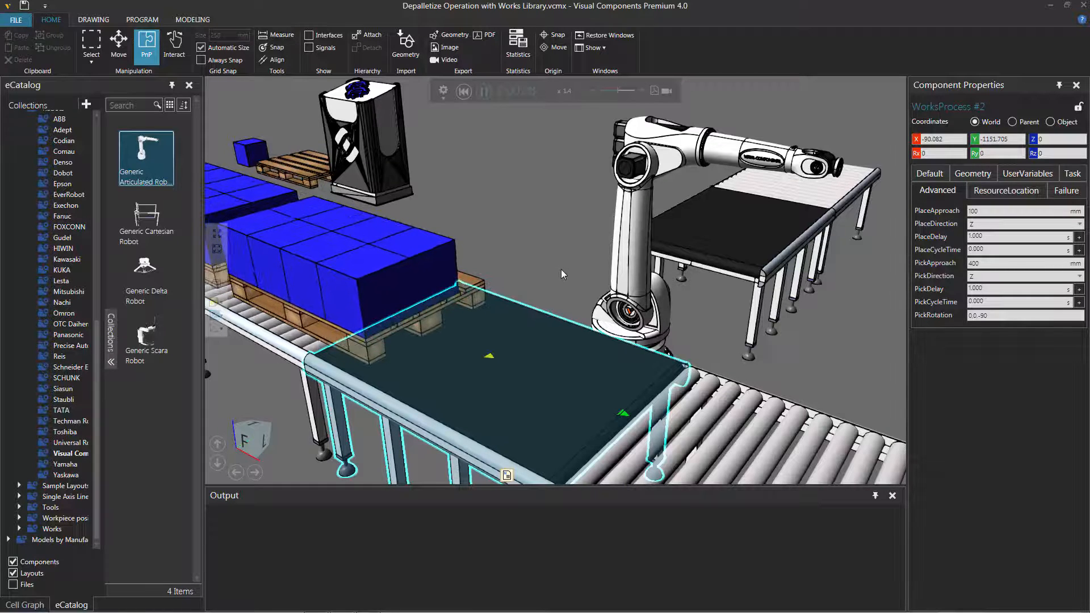
click(536, 202)
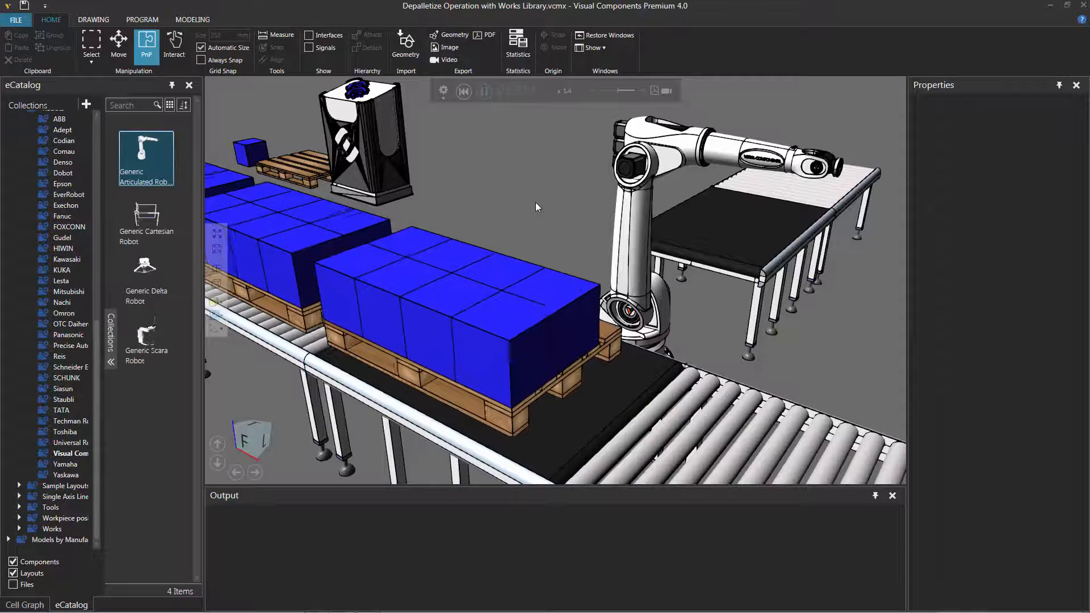
click(484, 93)
right_drag(530, 231, 543, 219)
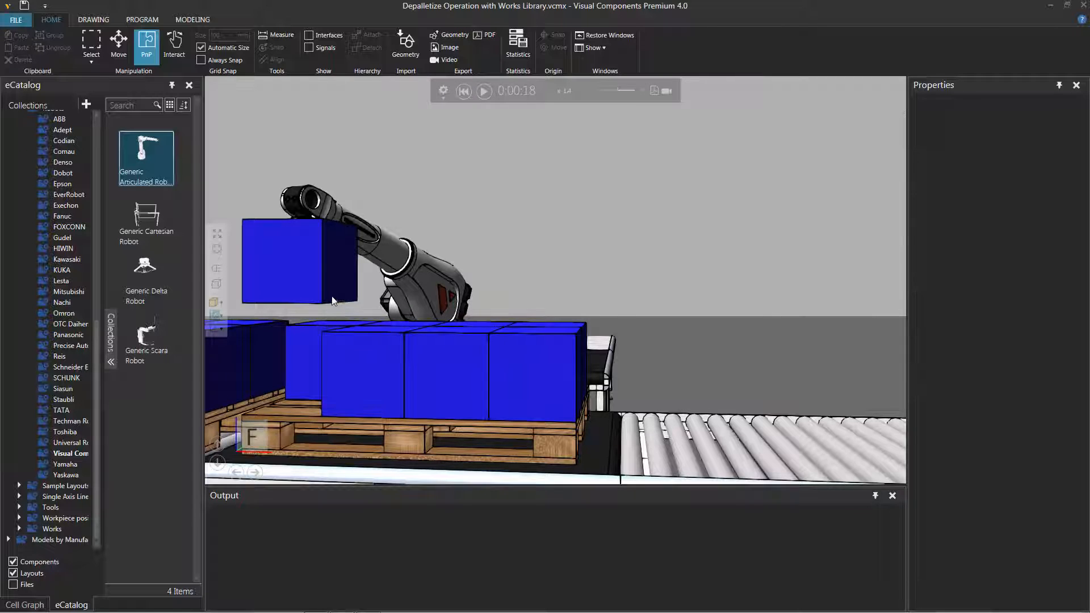
click(483, 91)
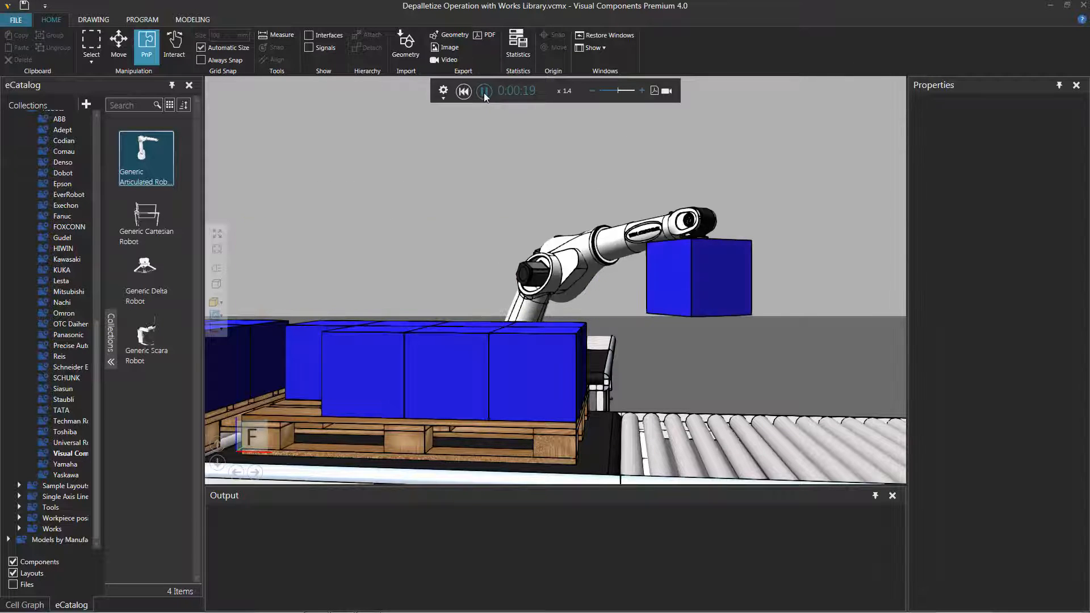
right_drag(713, 346, 699, 332)
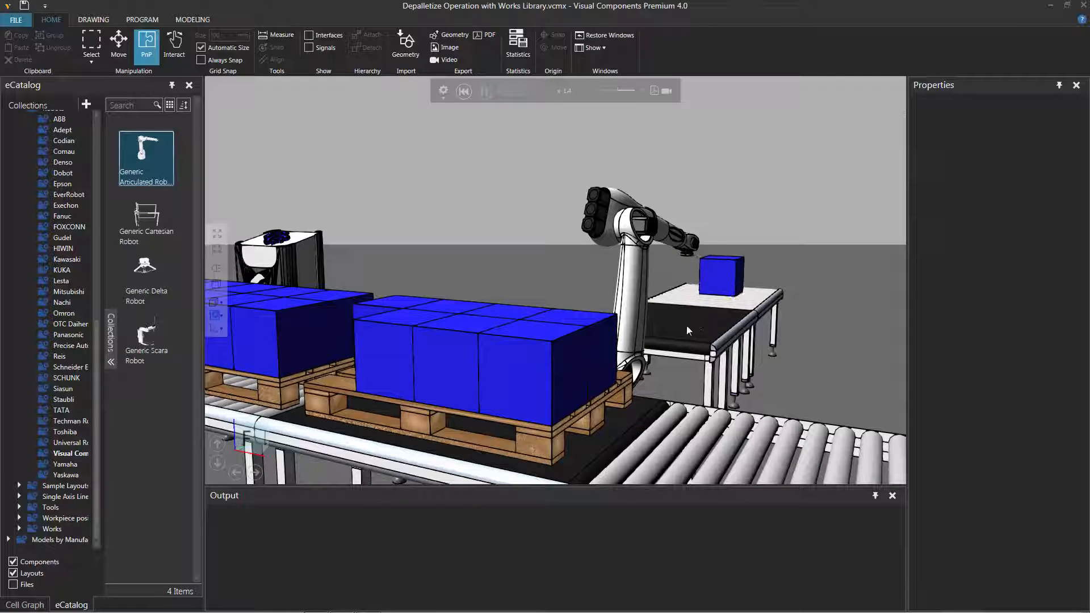
View the third Works Process's advanced properties, inspect the cubes being unloaded from the pallet, and reset the simulation
click(694, 324)
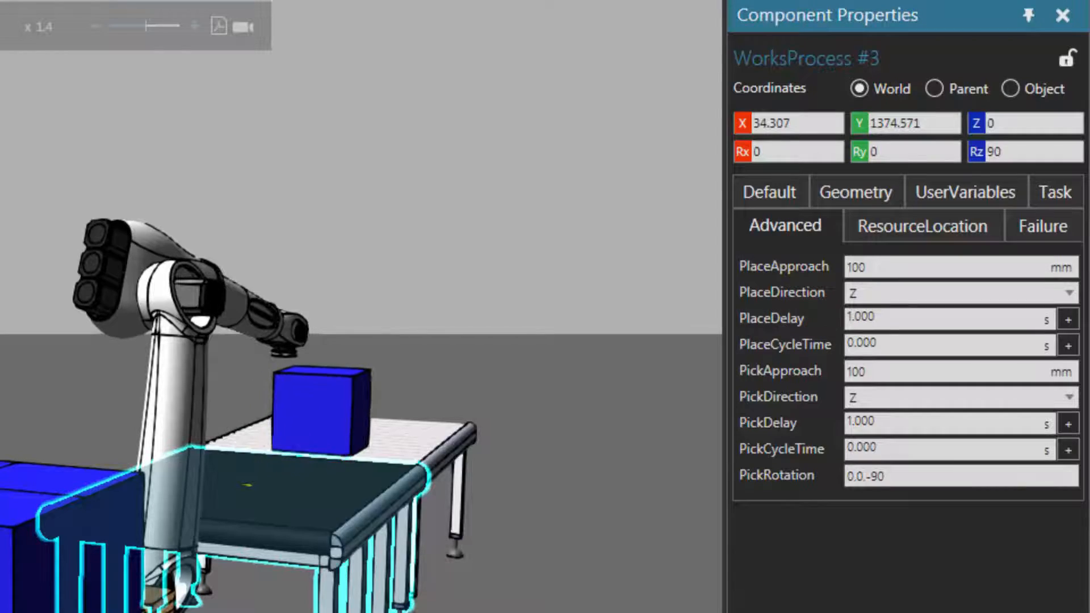
scroll(584, 588, up, 5)
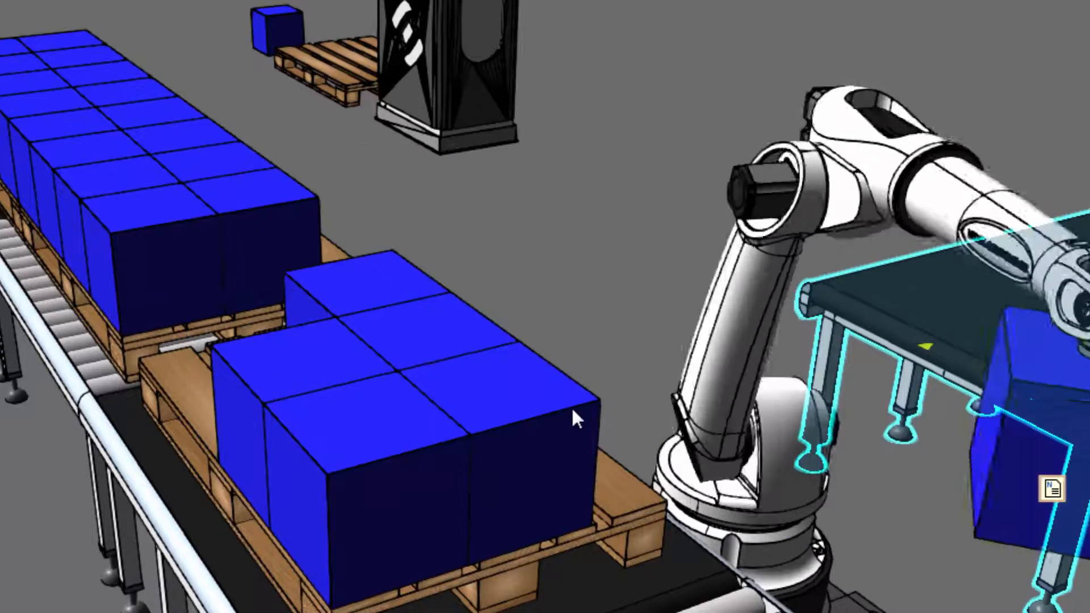
right_drag(601, 465, 548, 469)
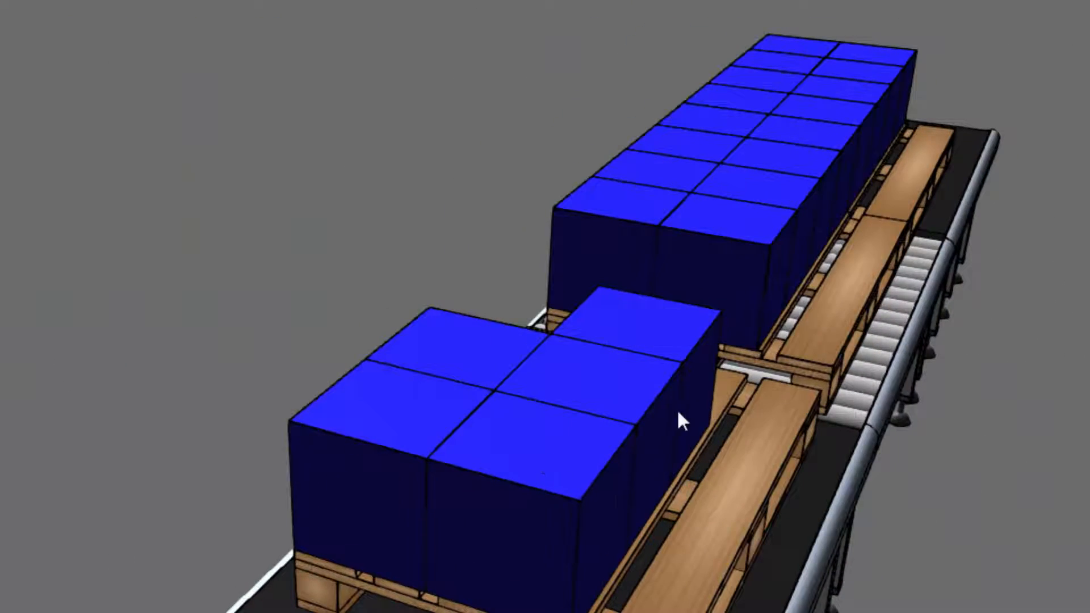
click(302, 49)
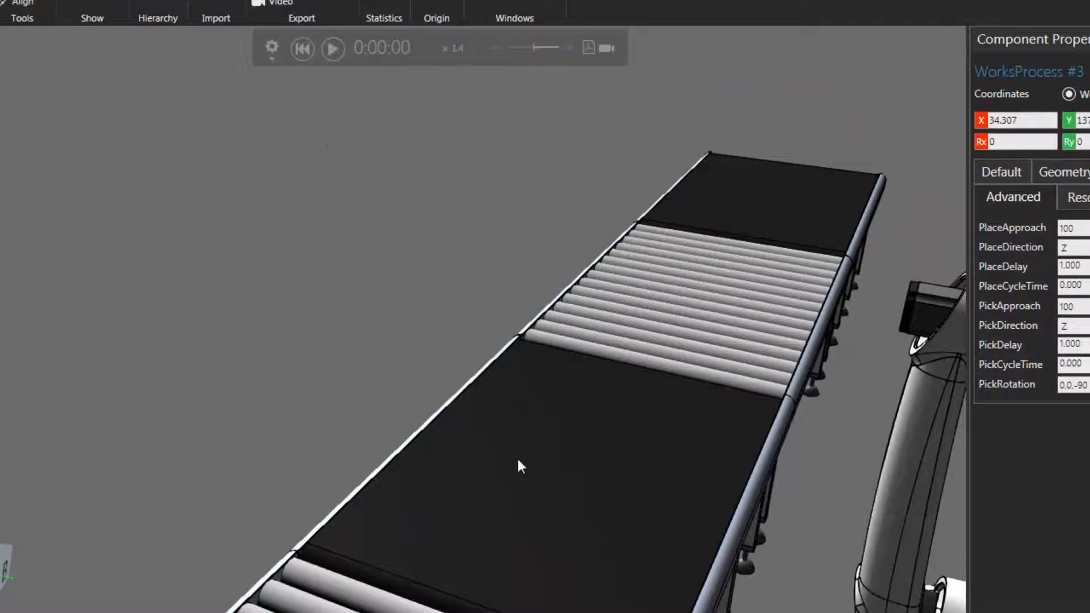
Set the second Works Process's PickDirection to Y
click(524, 467)
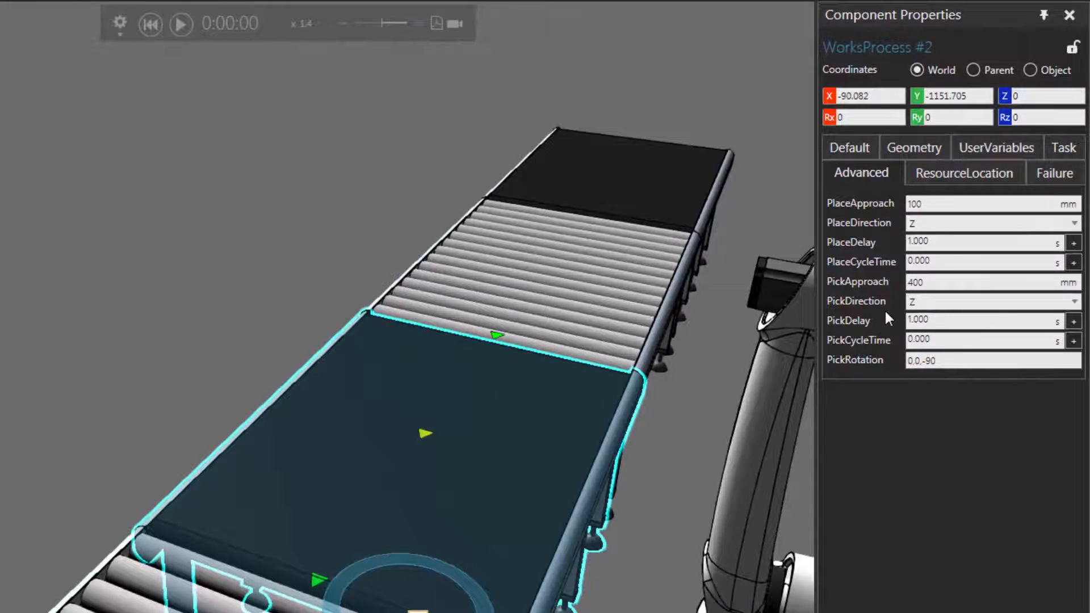
click(938, 301)
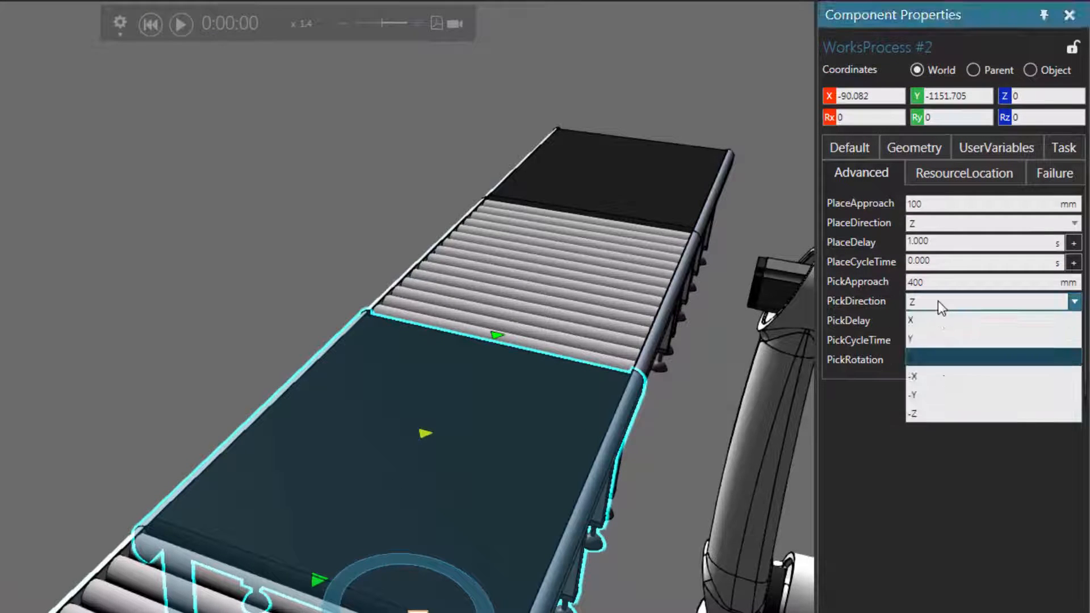
click(940, 340)
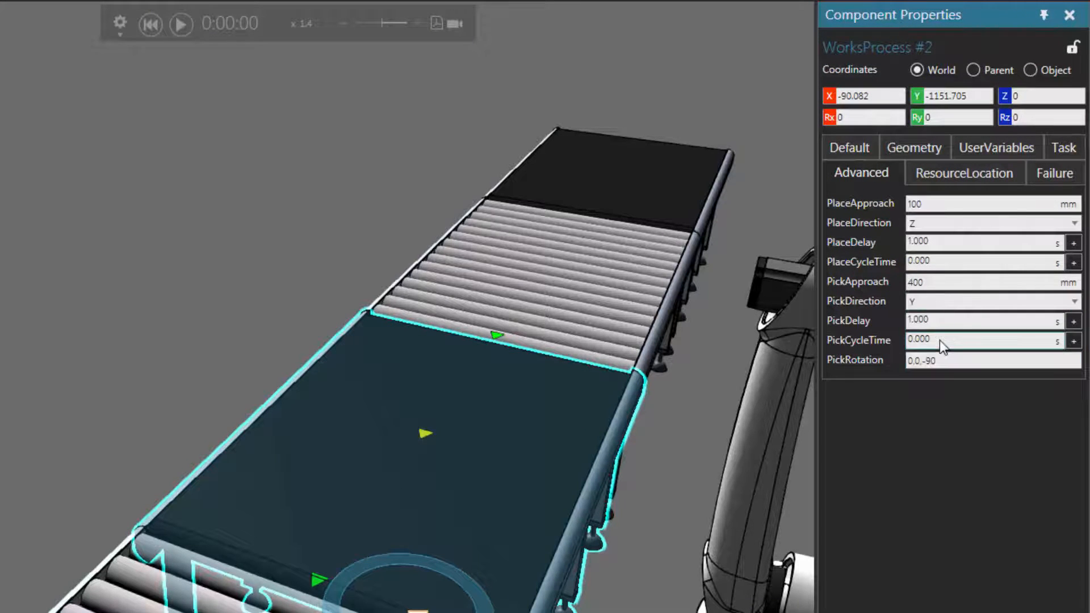
click(918, 302)
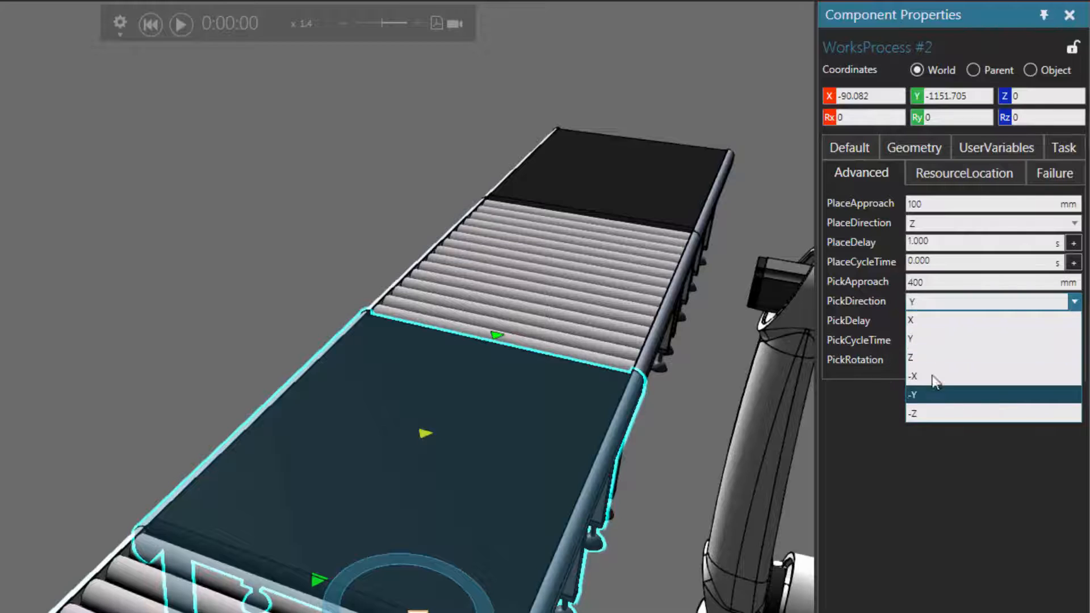
click(929, 339)
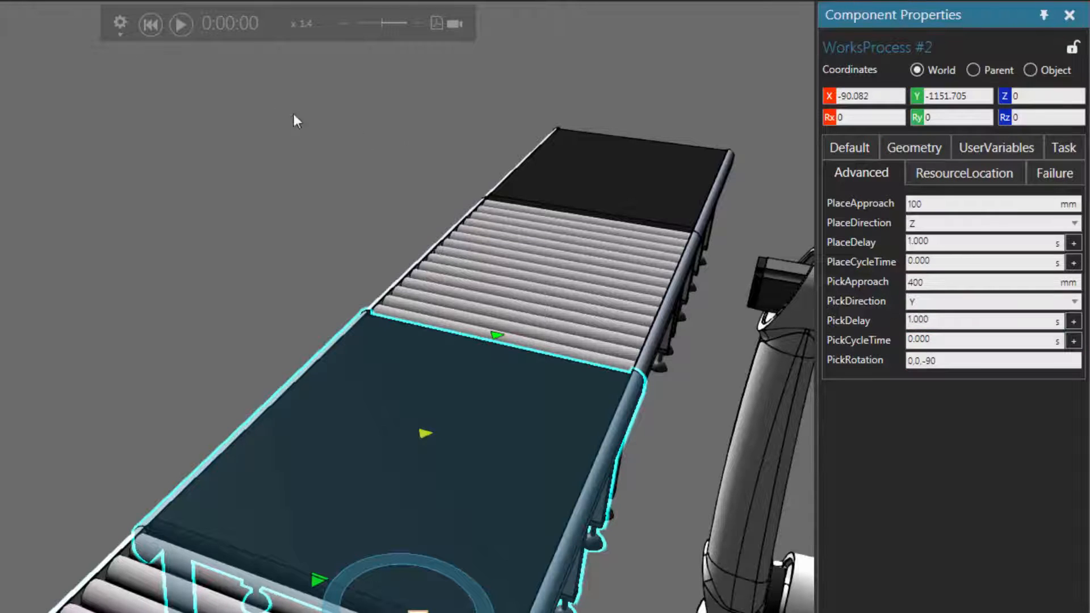
Run the simulation at x2.1 speed and watch the loaded pallets arrive beside the robot
click(183, 23)
click(417, 24)
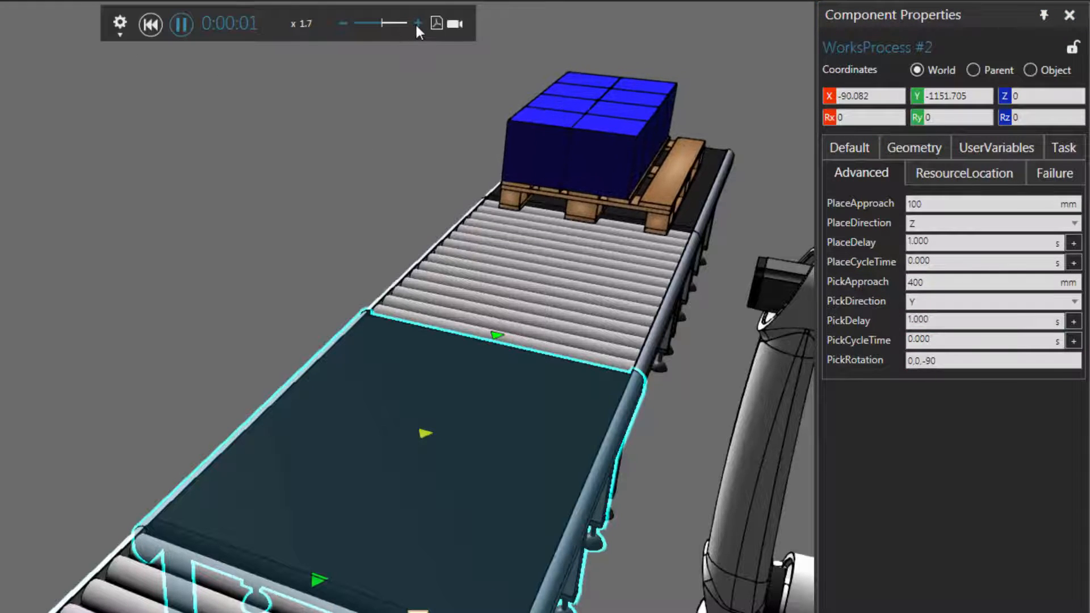
click(418, 23)
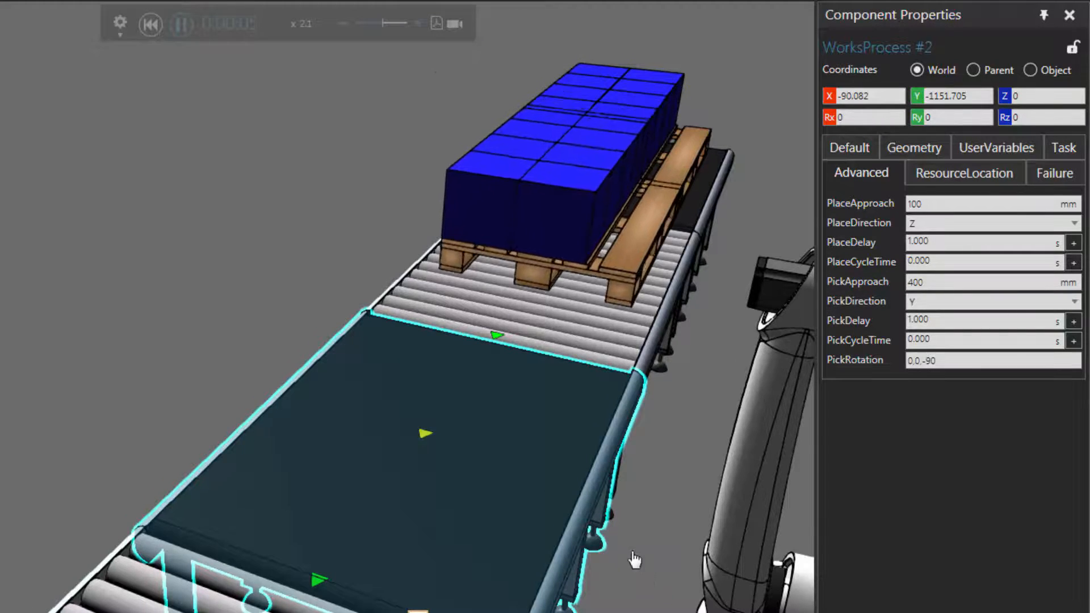
middle_drag(633, 553, 444, 483)
scroll(444, 483, down, 4)
middle_drag(639, 445, 540, 392)
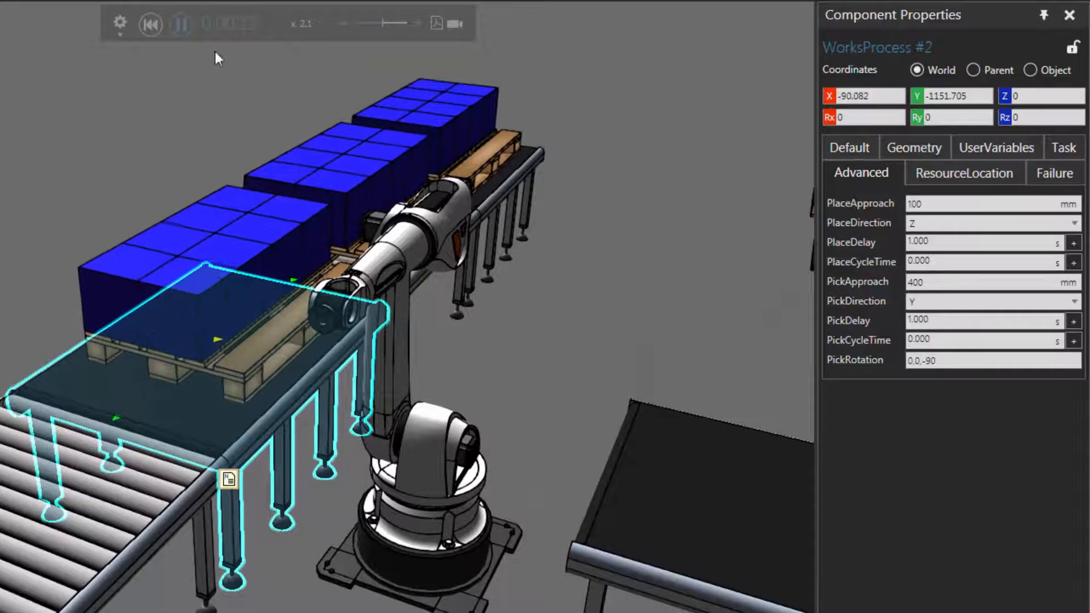
Pause and resume the simulation around the first pick to examine the robot's approach and exit direction at the pallet
click(181, 23)
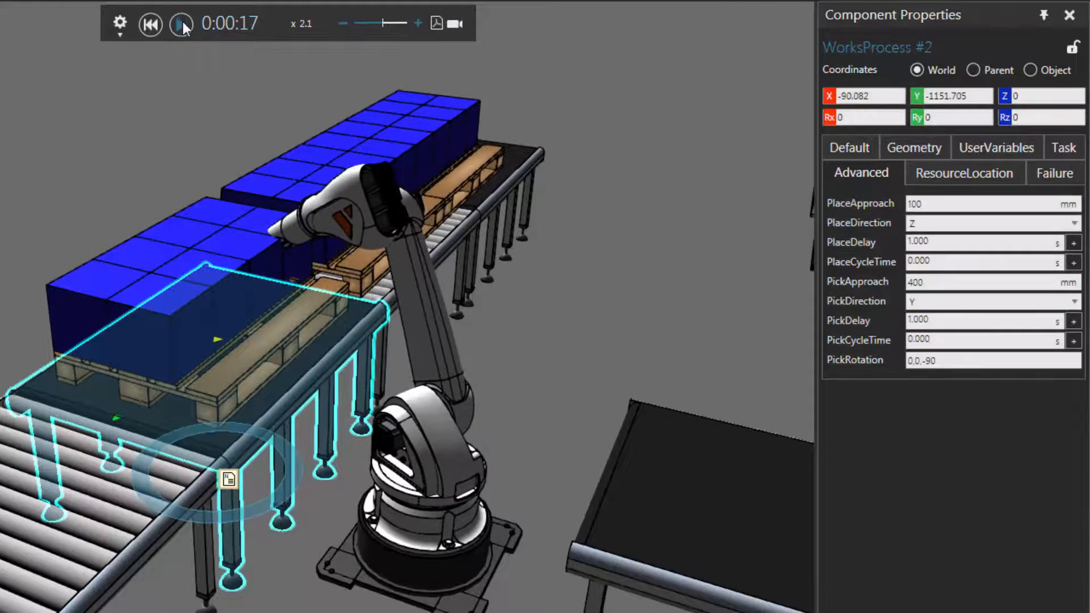
right_drag(46, 236, 203, 250)
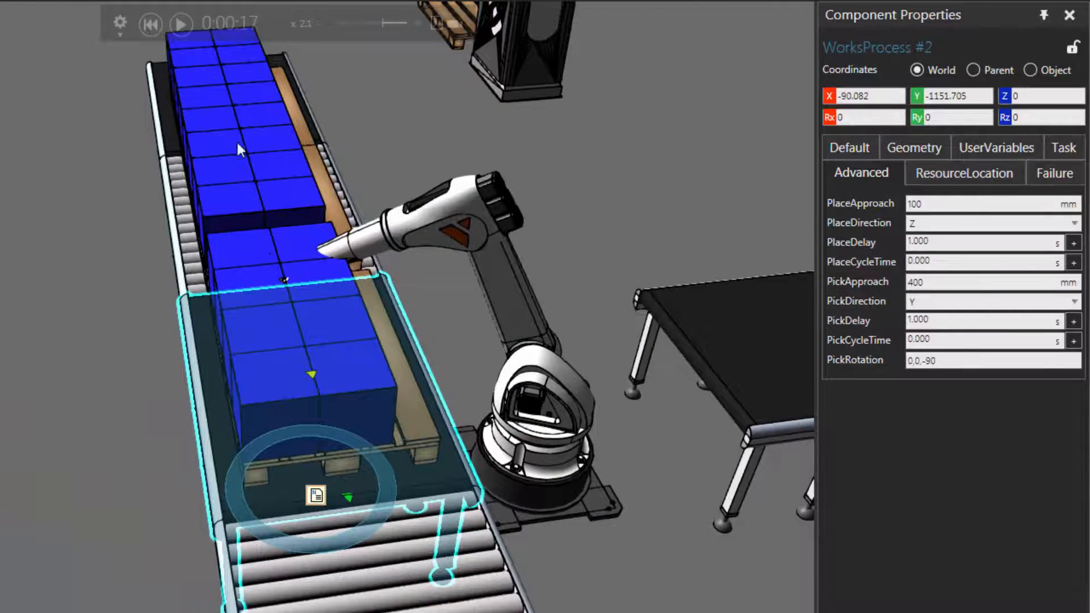
click(183, 28)
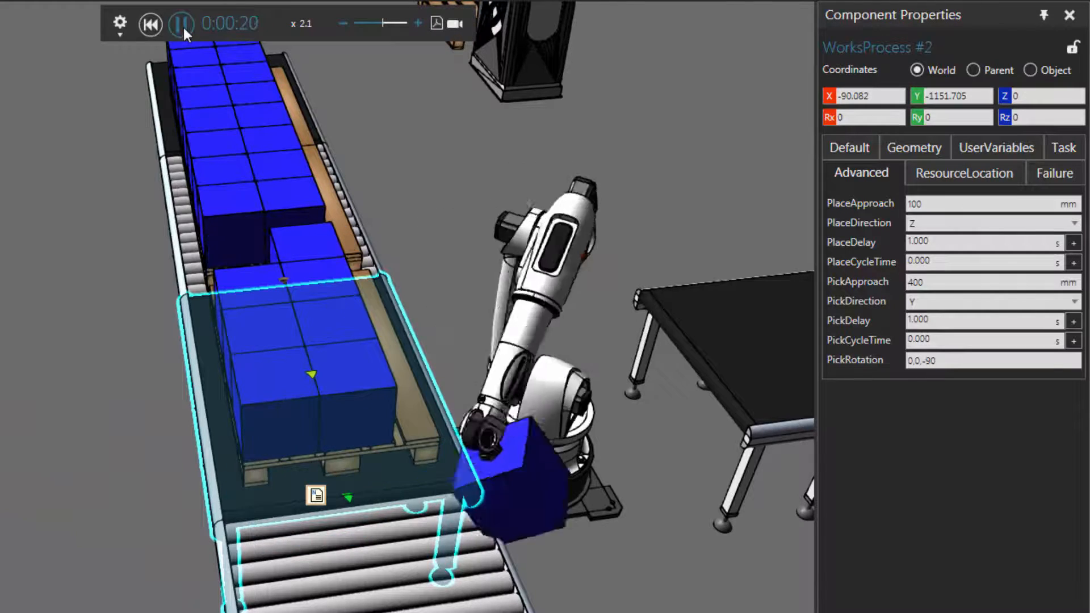
click(183, 25)
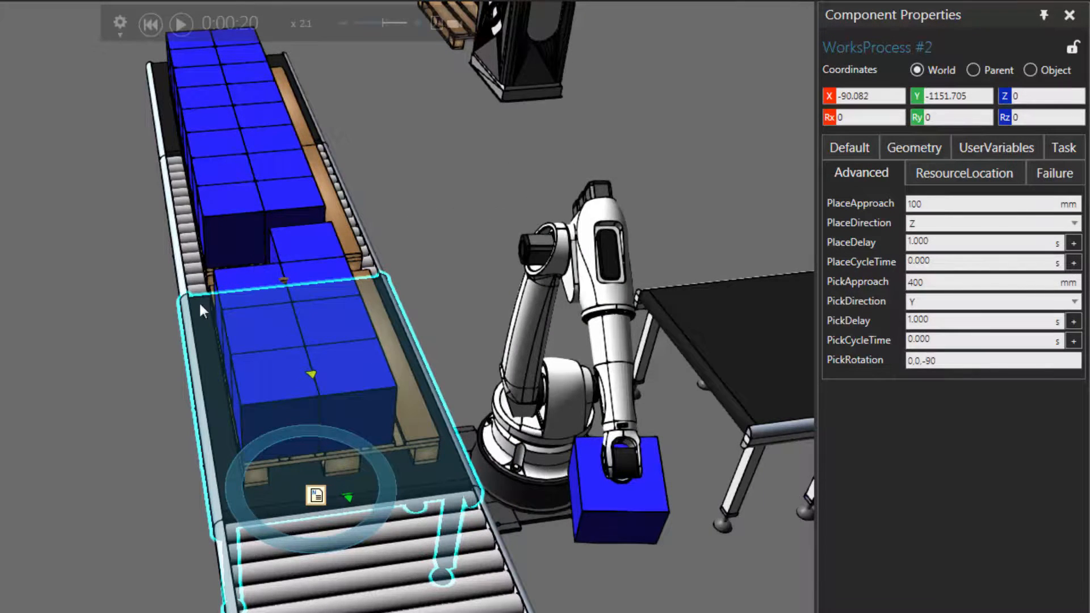
Set the WorksRobotController's PickBy option to FIFO
right_drag(200, 305, 255, 310)
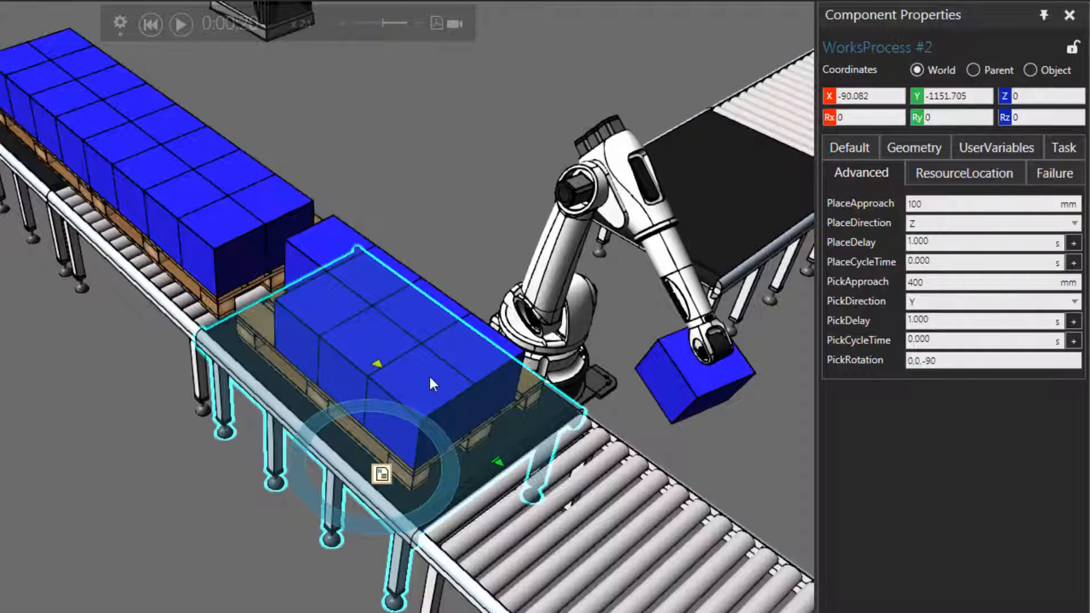
right_drag(645, 421, 505, 404)
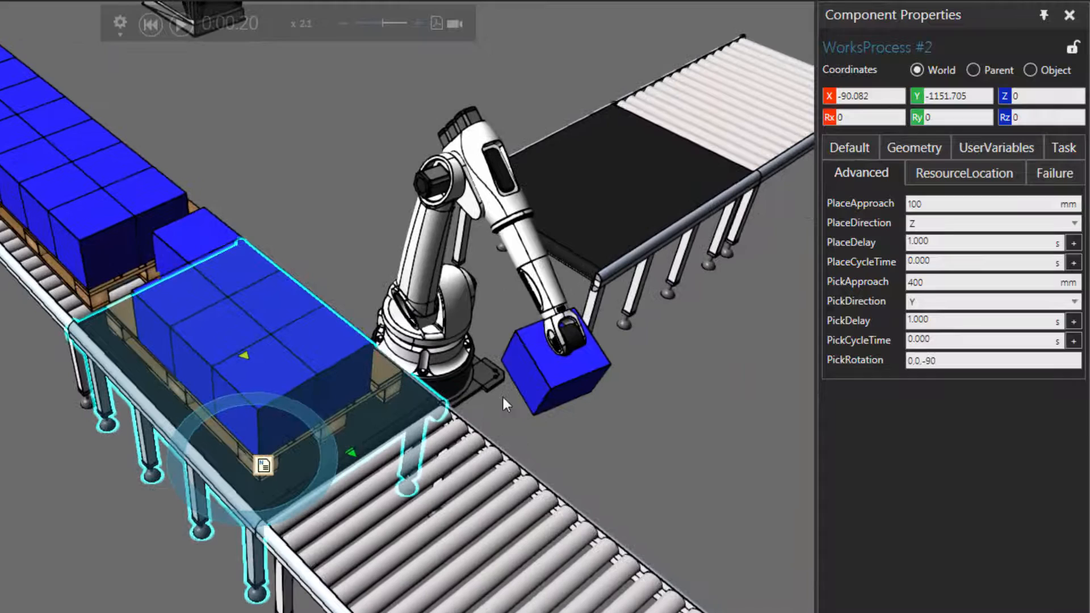
click(462, 377)
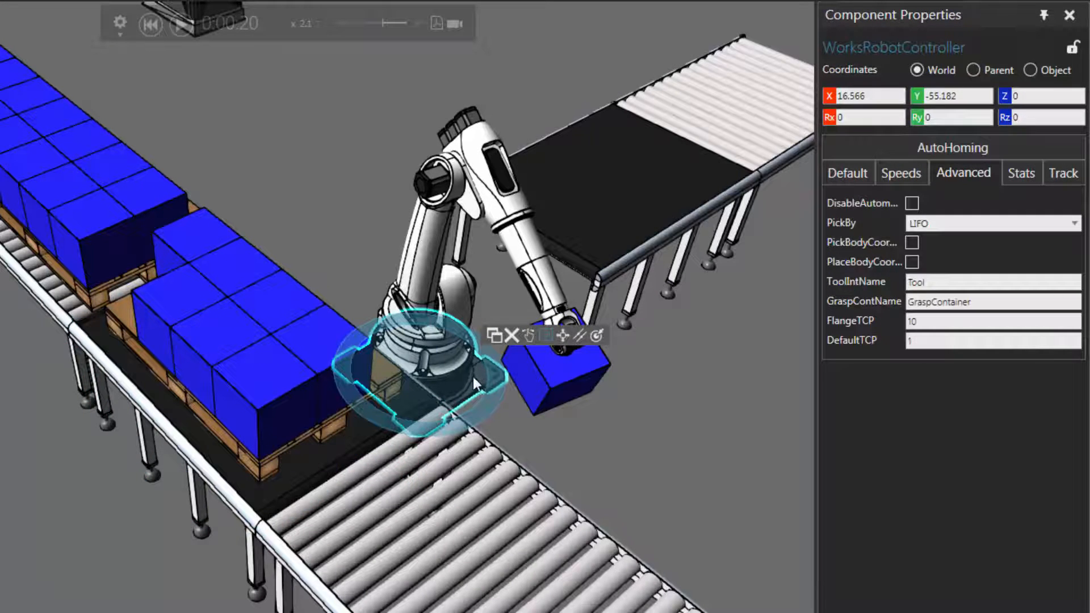
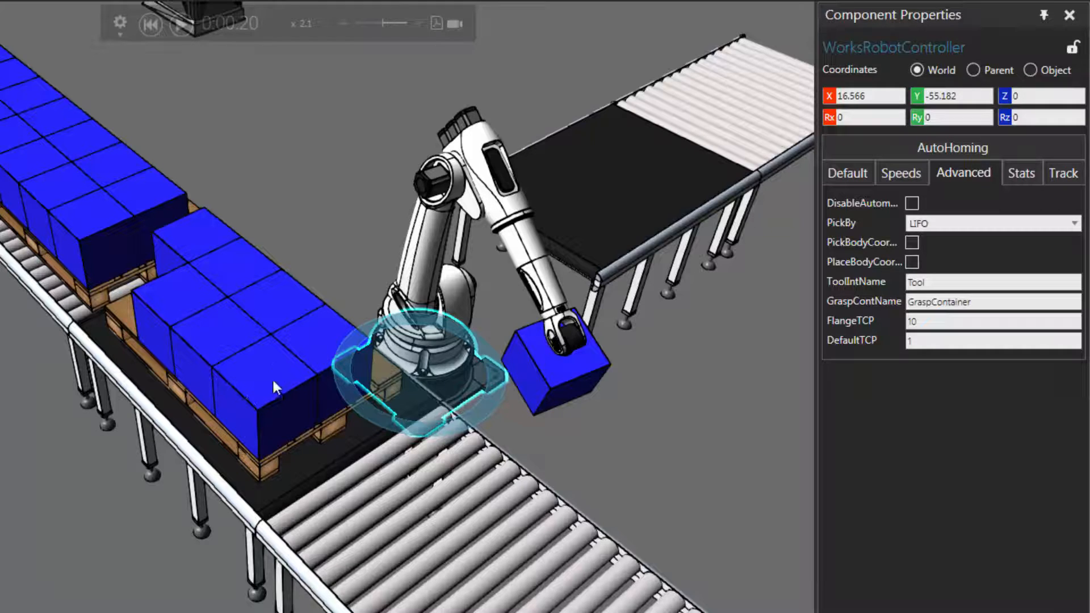
click(953, 223)
click(952, 243)
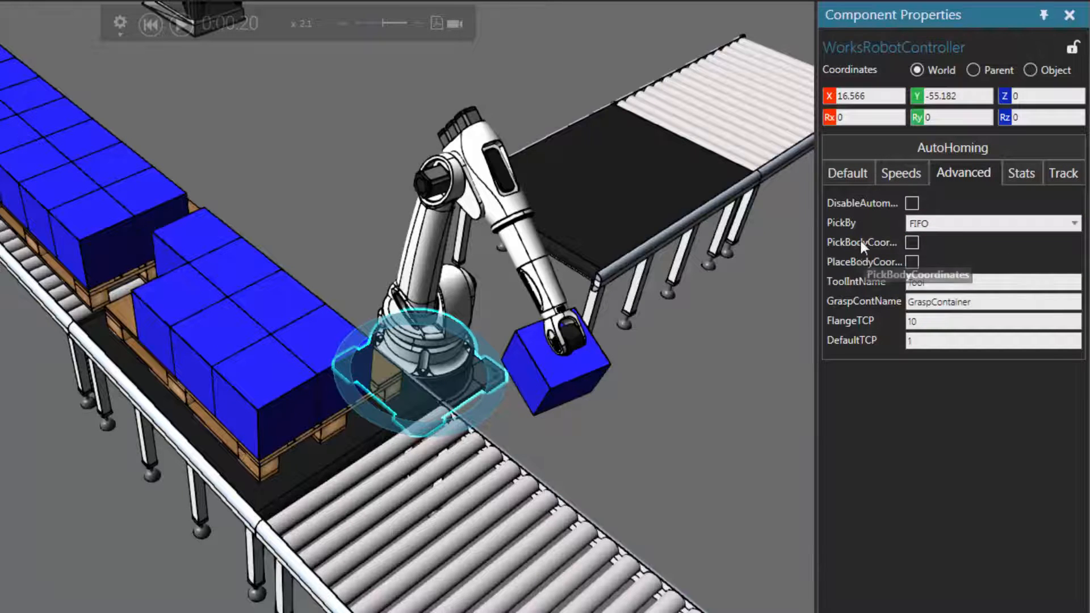
Rerun the simulation from the start to watch the order in which cubes leave the pallet, and reset it
click(151, 25)
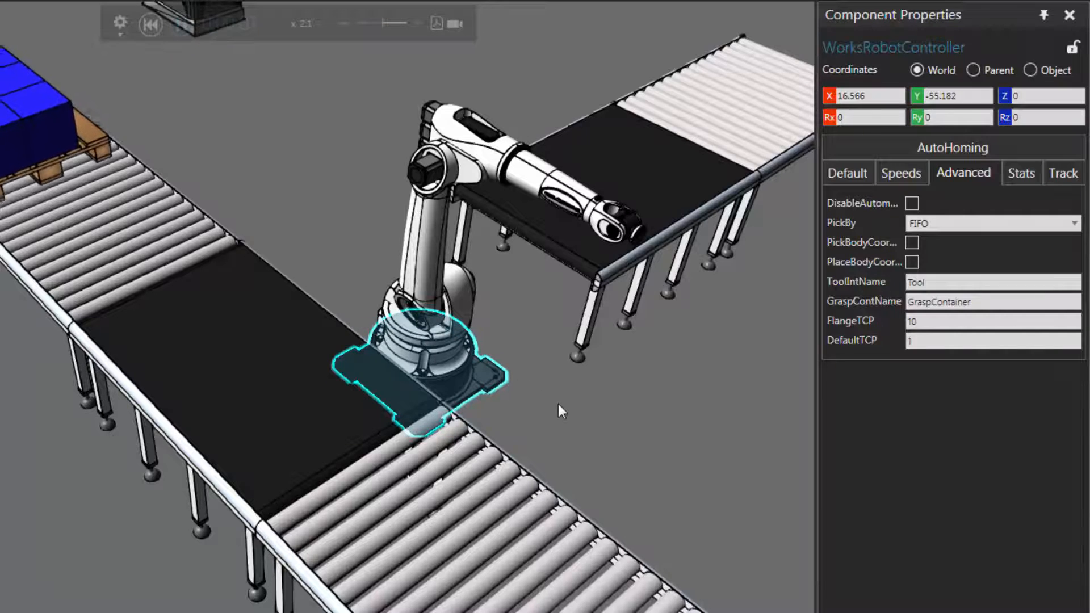
right_drag(558, 409, 548, 410)
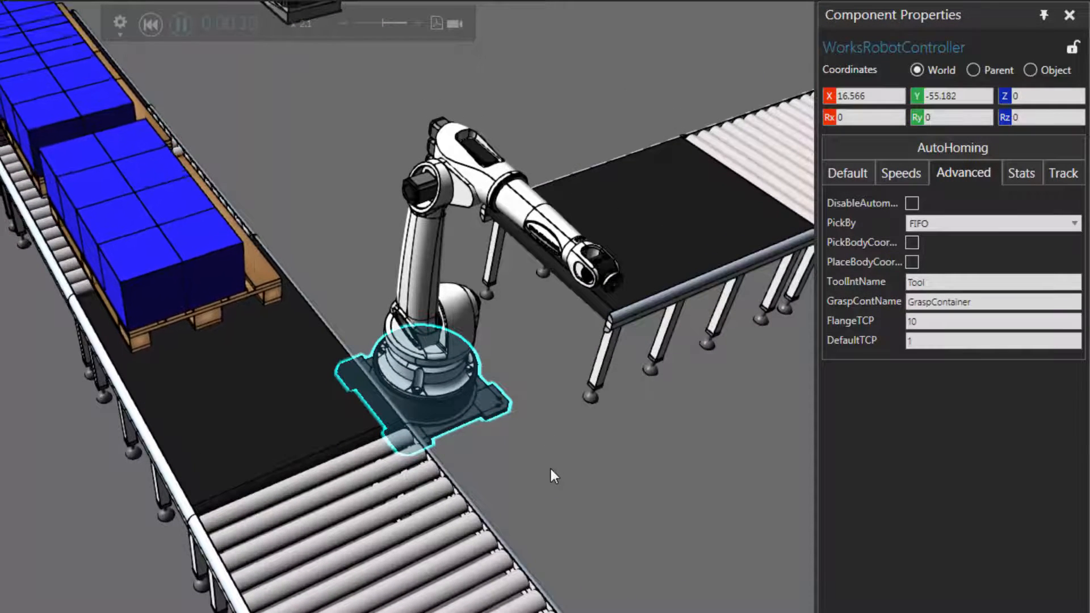
scroll(550, 469, up, 1)
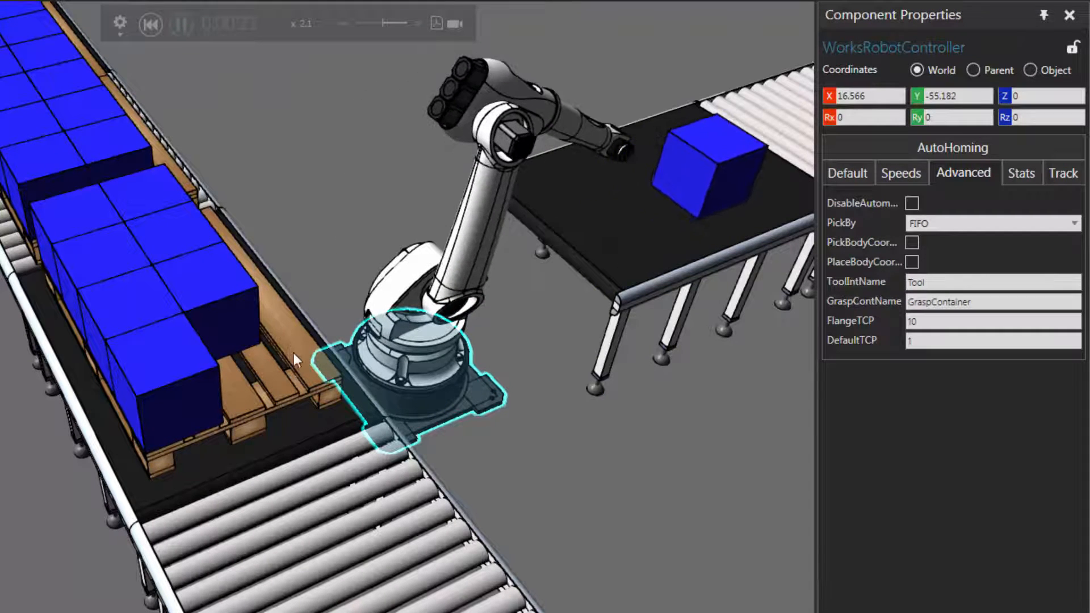
right_drag(467, 409, 549, 426)
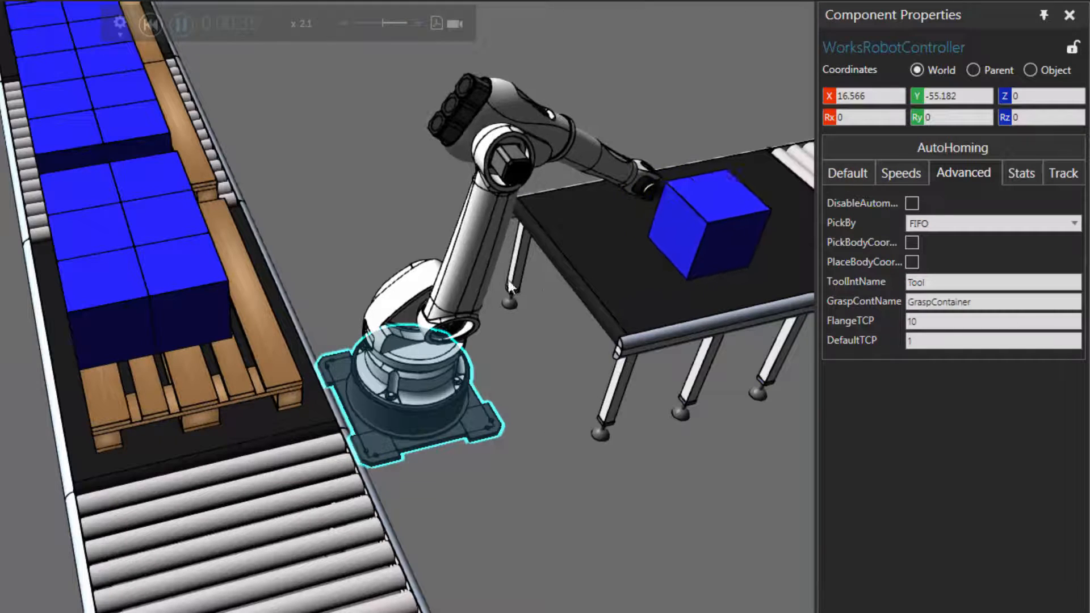
click(151, 24)
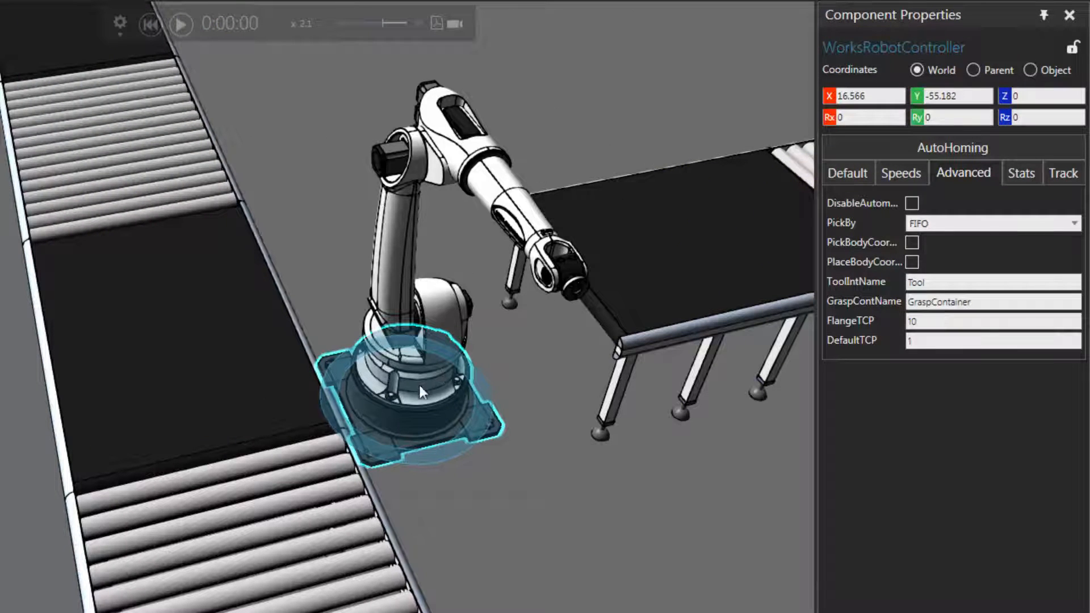
Set the PickDirection of WorksProcess #2, the black conveyor section beside the robot, to Z
click(288, 384)
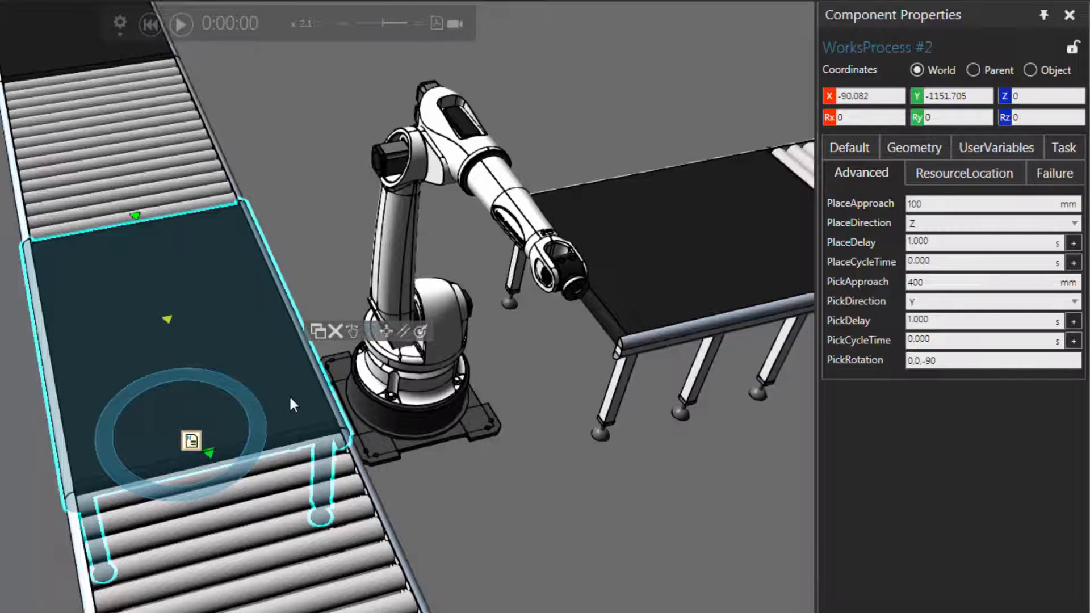
click(958, 307)
click(949, 356)
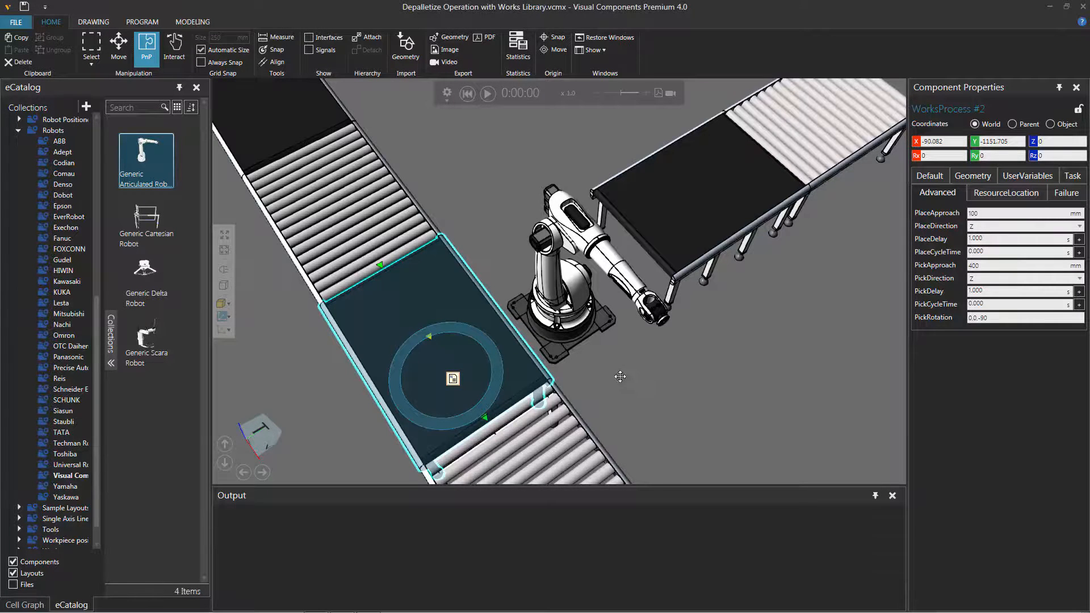
Run the simulation at increased speed, pause it after the first pick, and examine the robot carrying the cube from several angles
right_drag(620, 375, 660, 354)
click(487, 93)
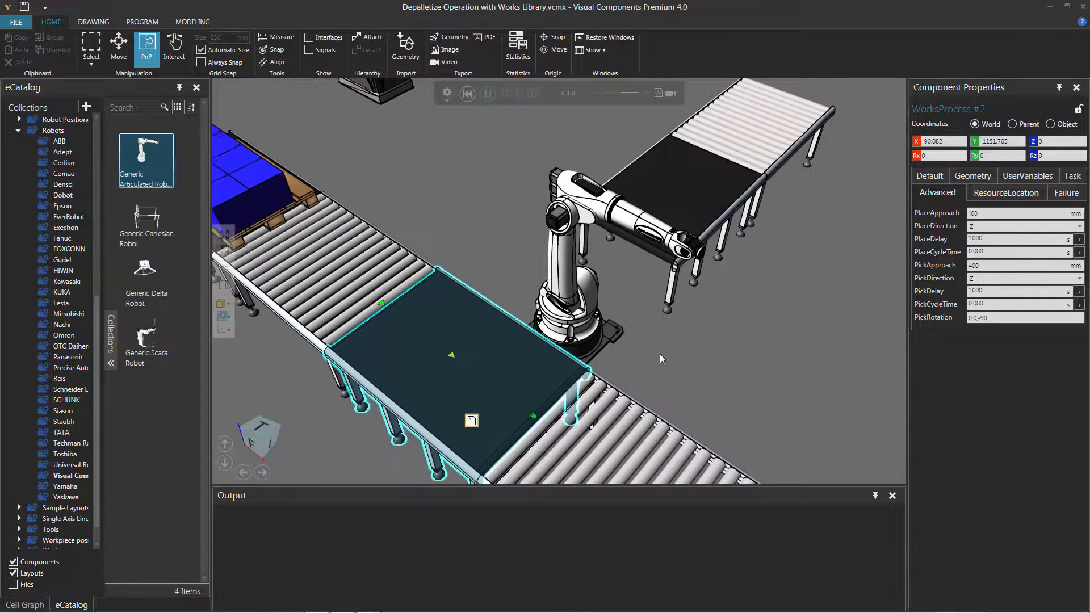
click(646, 93)
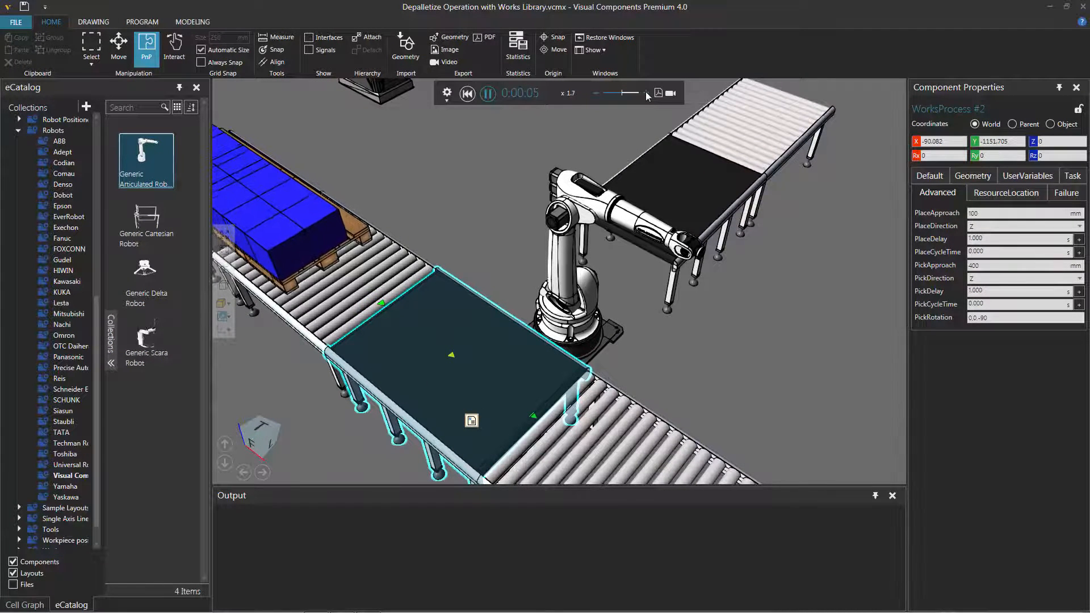
click(490, 93)
right_drag(699, 356, 696, 342)
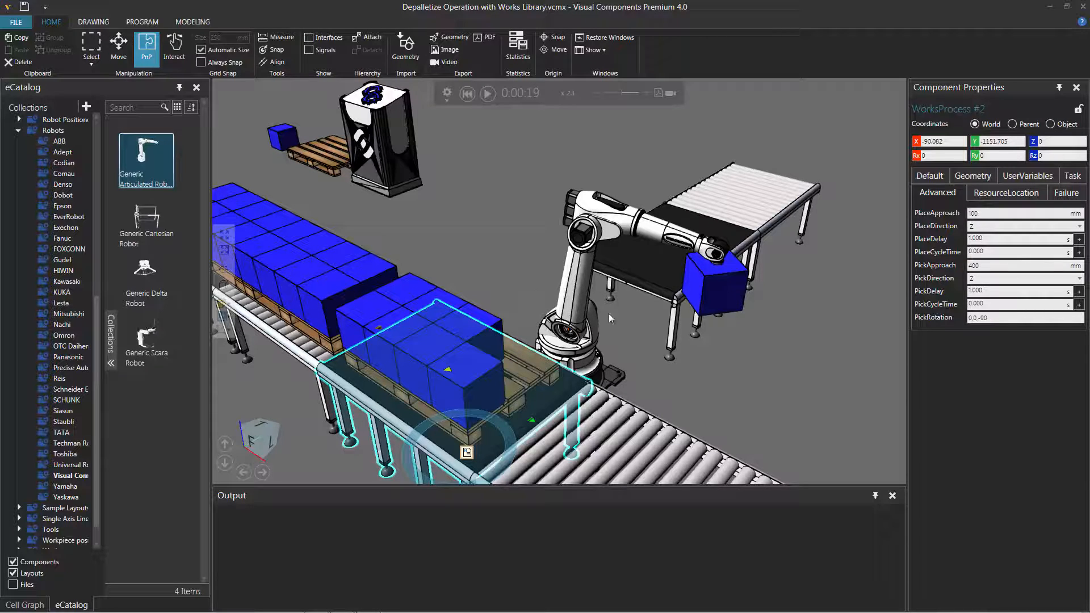
right_drag(775, 306, 763, 306)
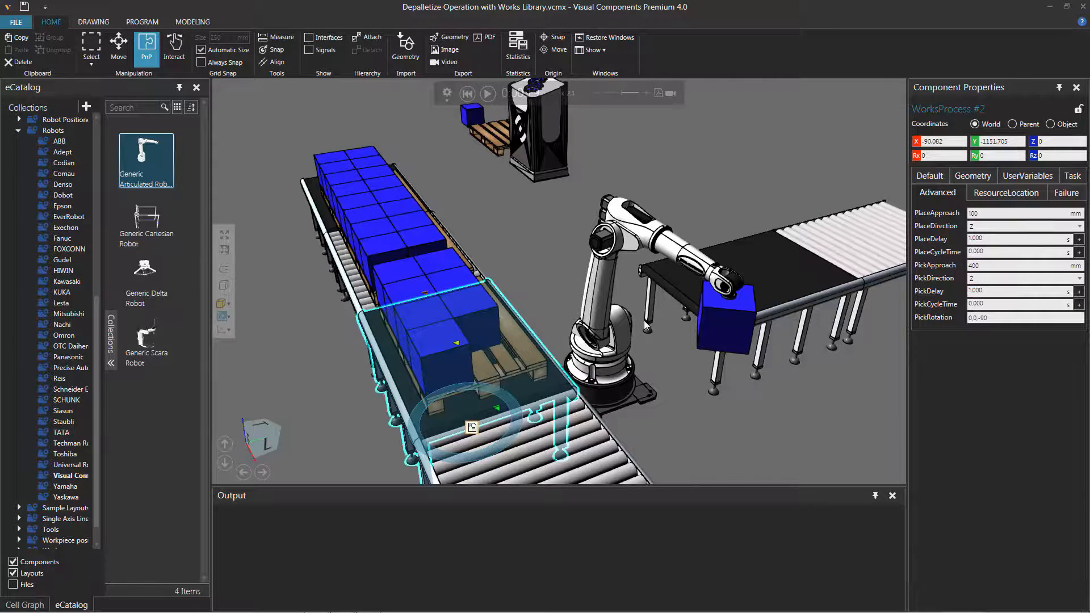
right_drag(623, 316, 639, 305)
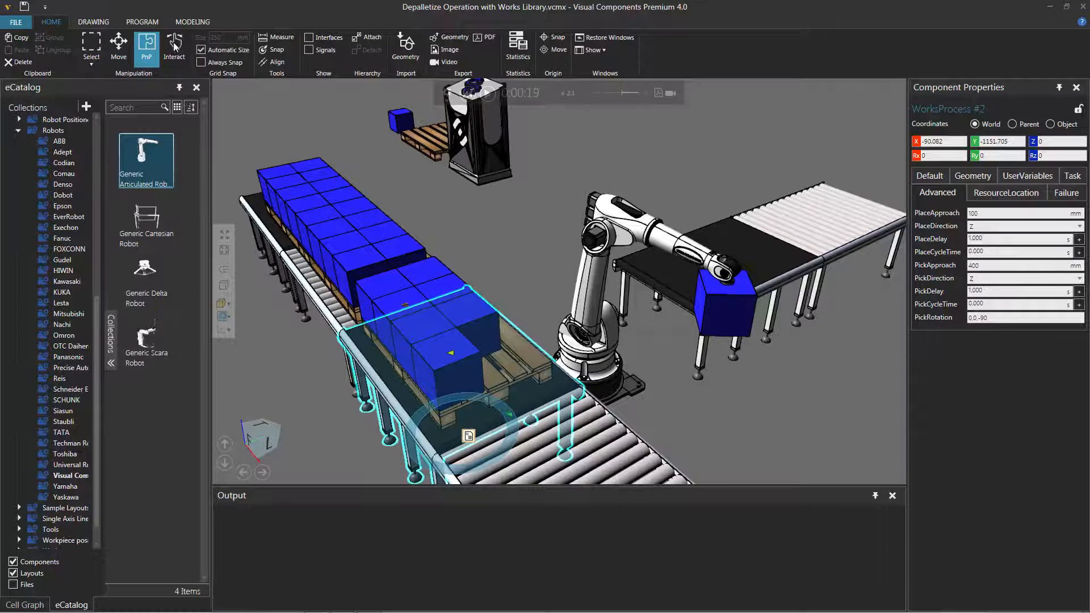
Open the depalletizing robot's program and review its prepick_PickCube and postpick_PickCube subprograms
click(142, 21)
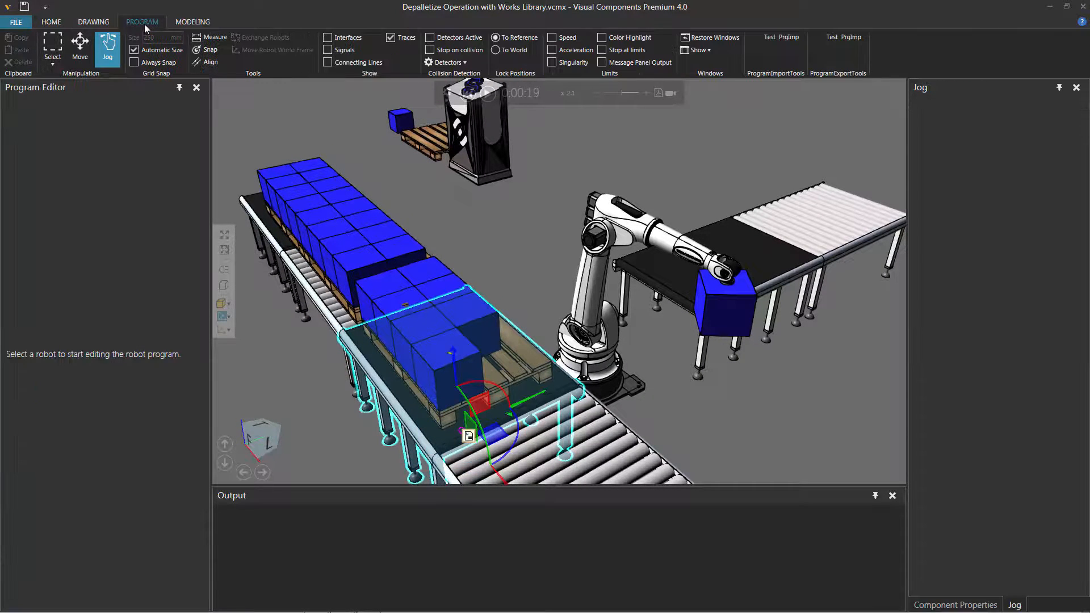
click(587, 280)
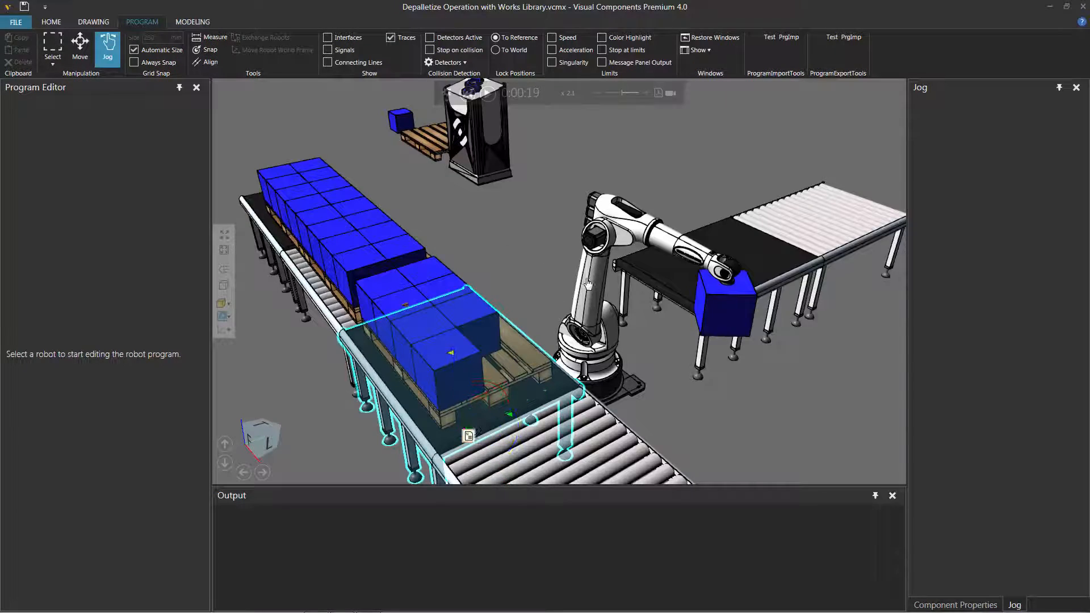
click(587, 284)
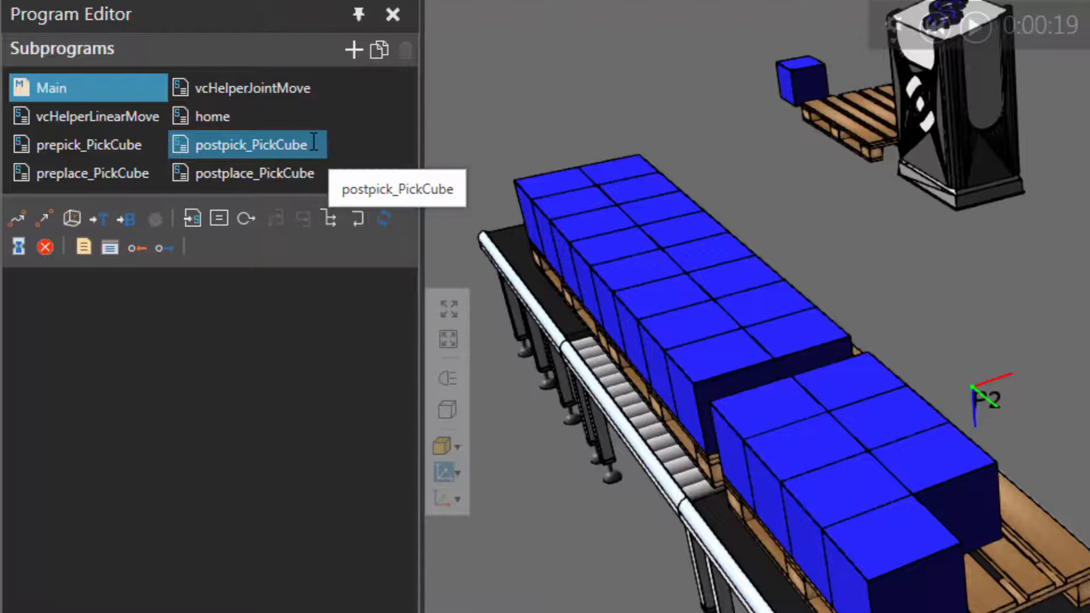
click(18, 144)
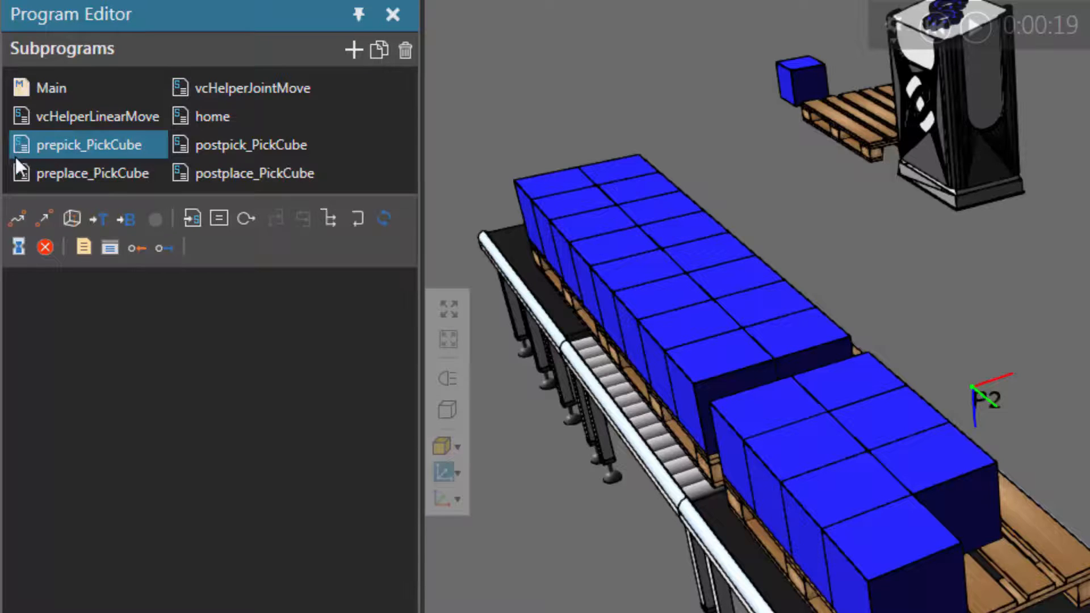
click(310, 146)
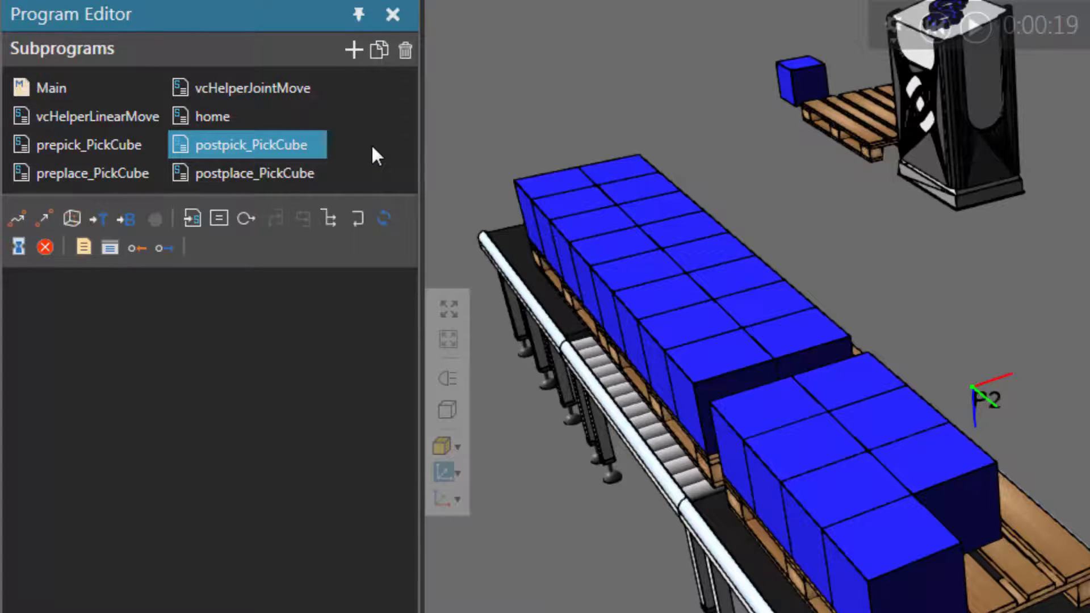
Reset the simulation, jog the robot's base toward the pallet conveyor, and record that pose as a PTP motion in prepick_PickCube
click(23, 152)
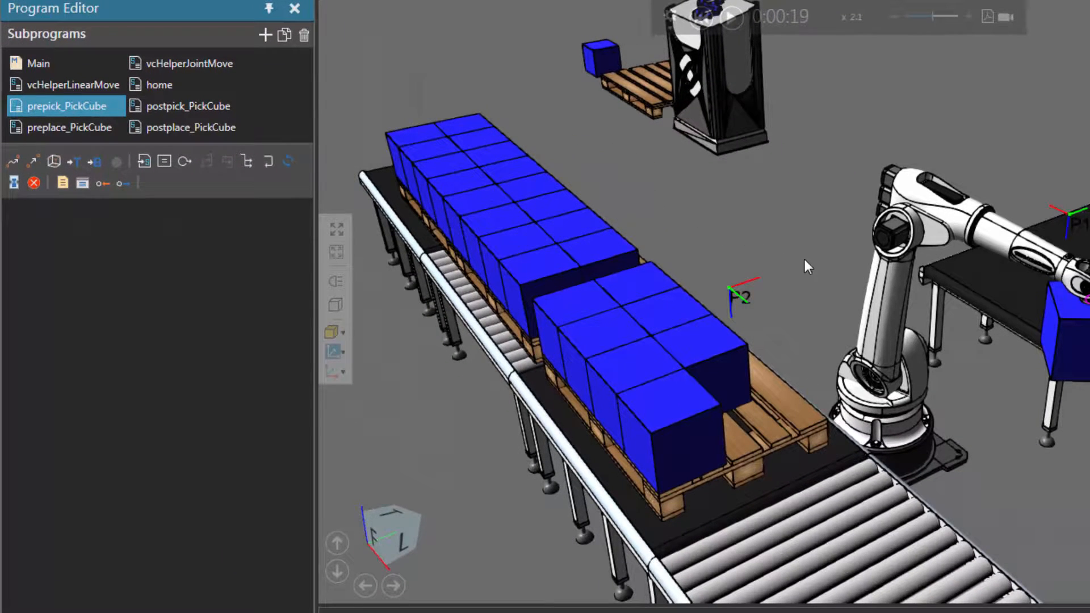
click(701, 18)
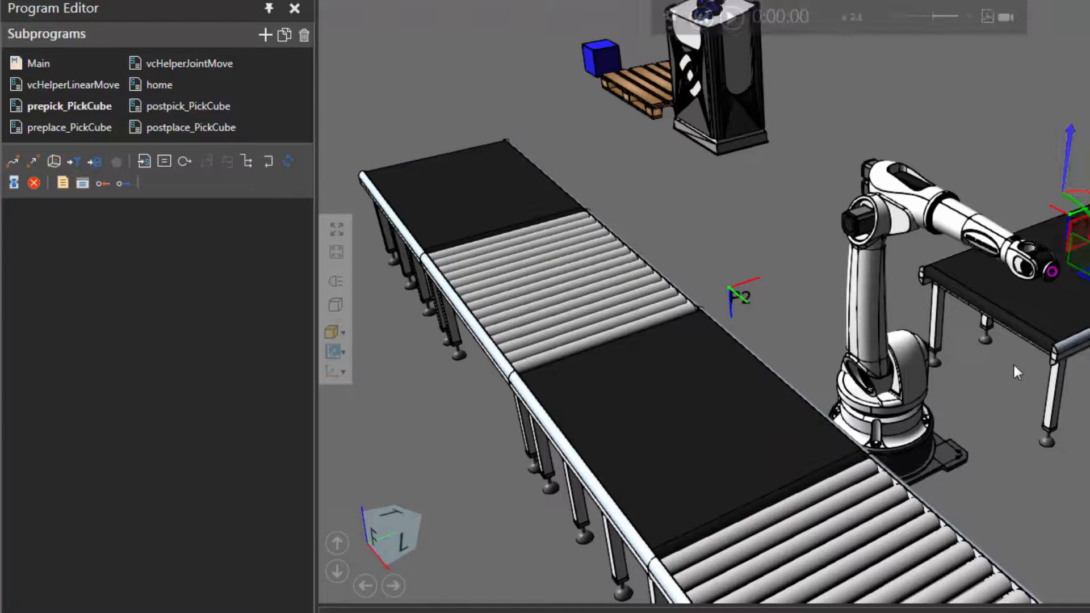
drag(908, 382, 894, 403)
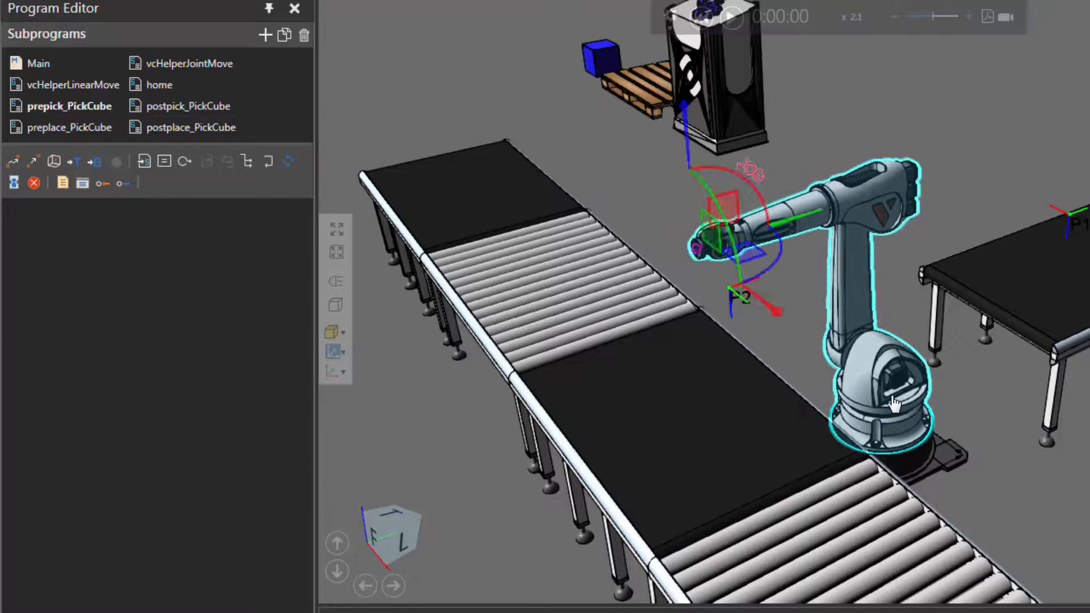
click(13, 163)
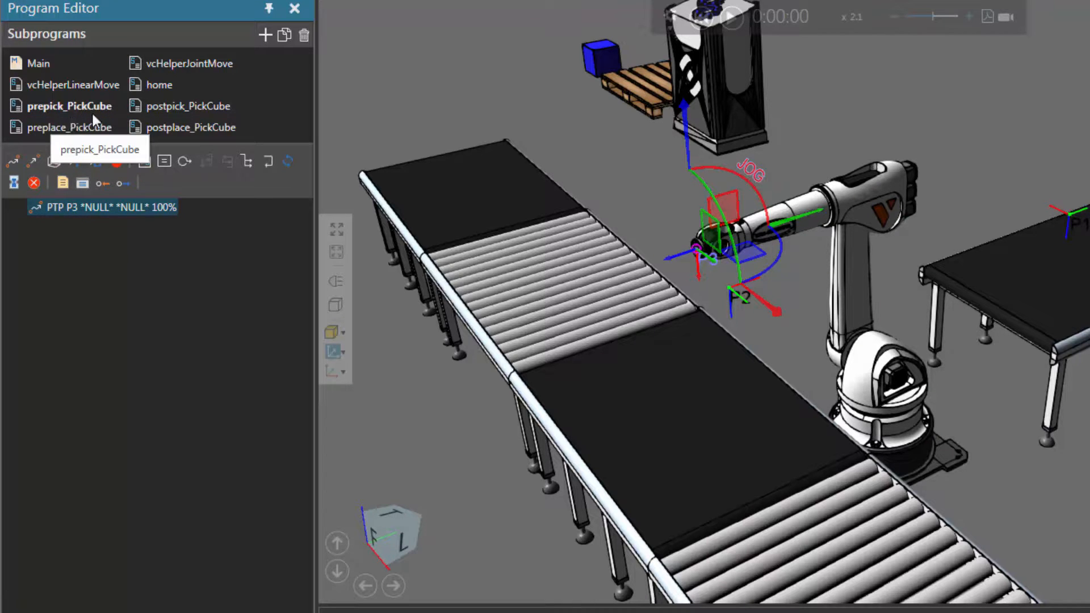
Jog the robot's base back toward the outfeed conveyor and record that pose as a PTP motion in postpick_PickCube
click(135, 107)
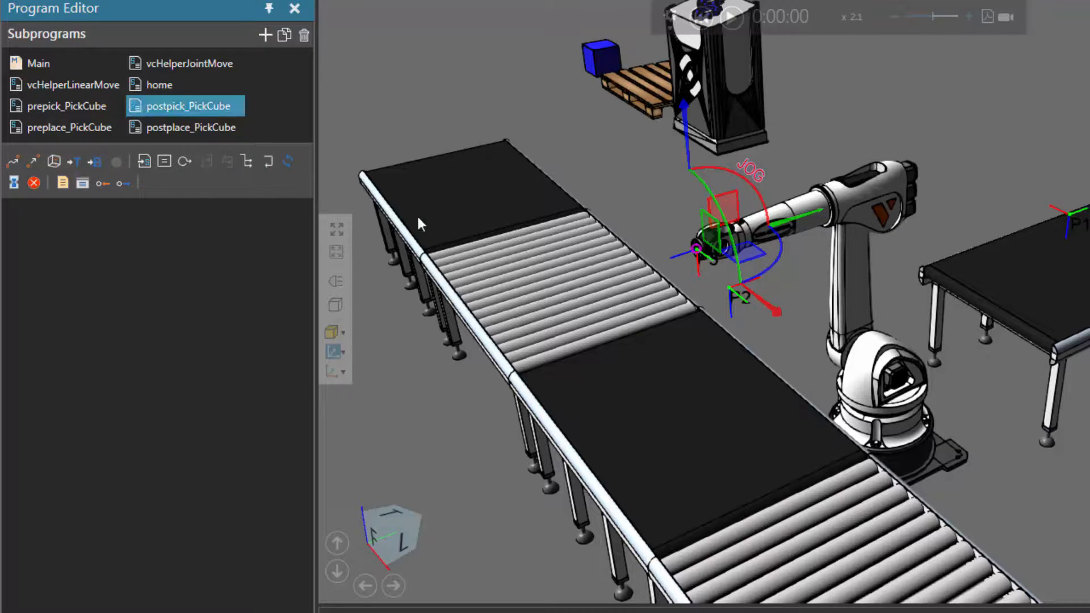
drag(861, 386, 967, 385)
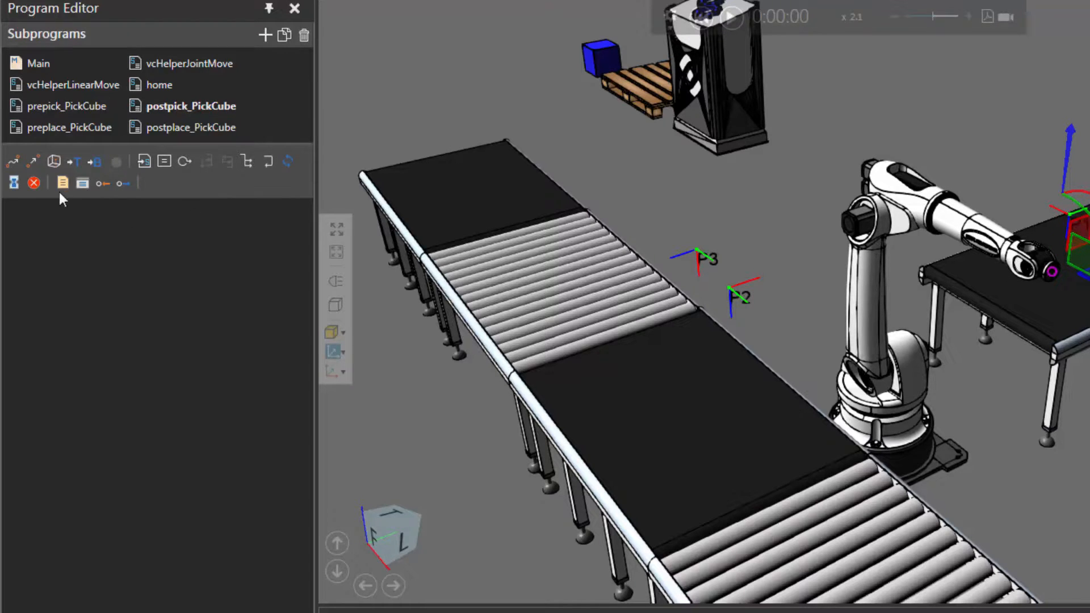
click(12, 163)
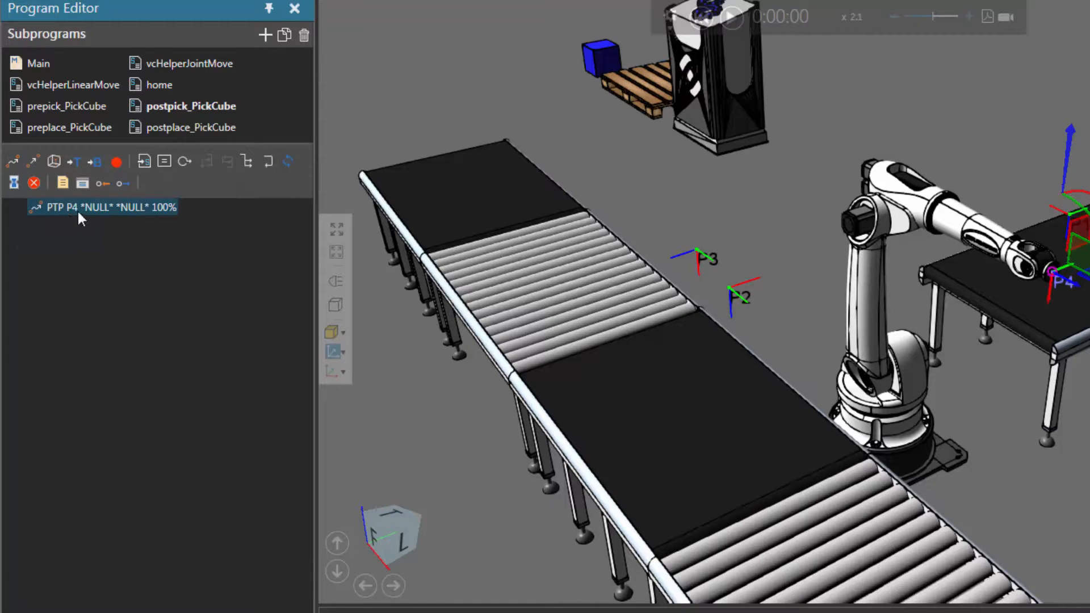
Run the simulation and watch the robot pick and place cubes using the added prepick and postpick motions
click(731, 17)
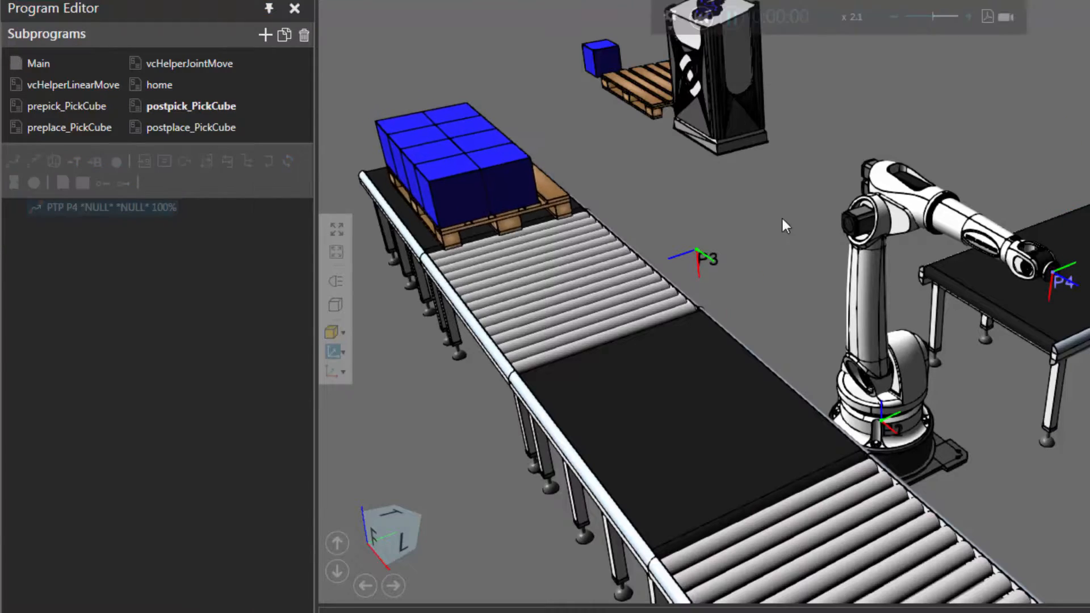
scroll(793, 240, up, 3)
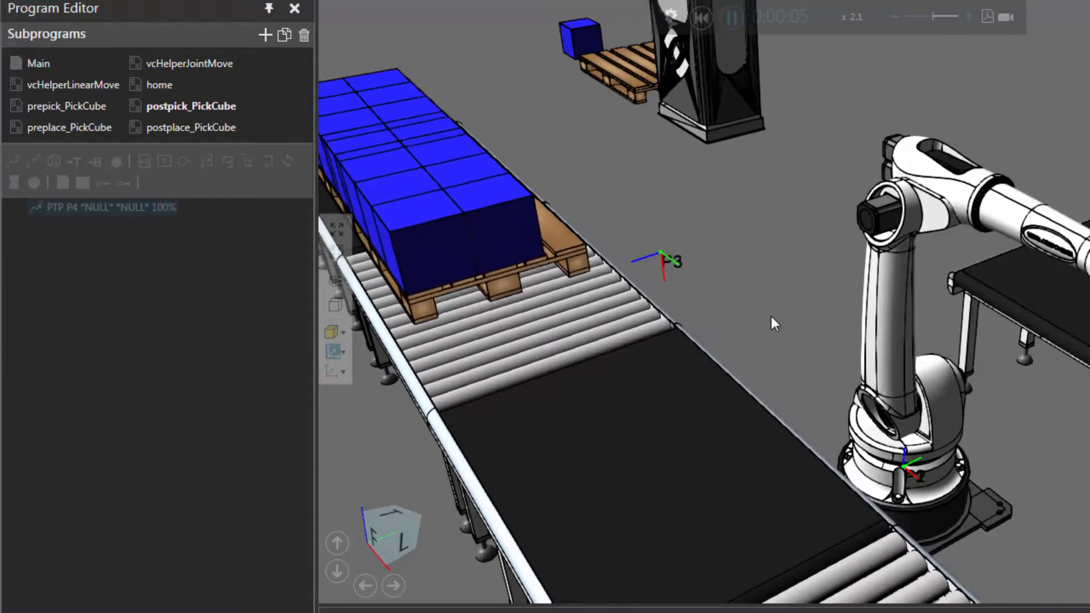
right_drag(771, 316, 775, 317)
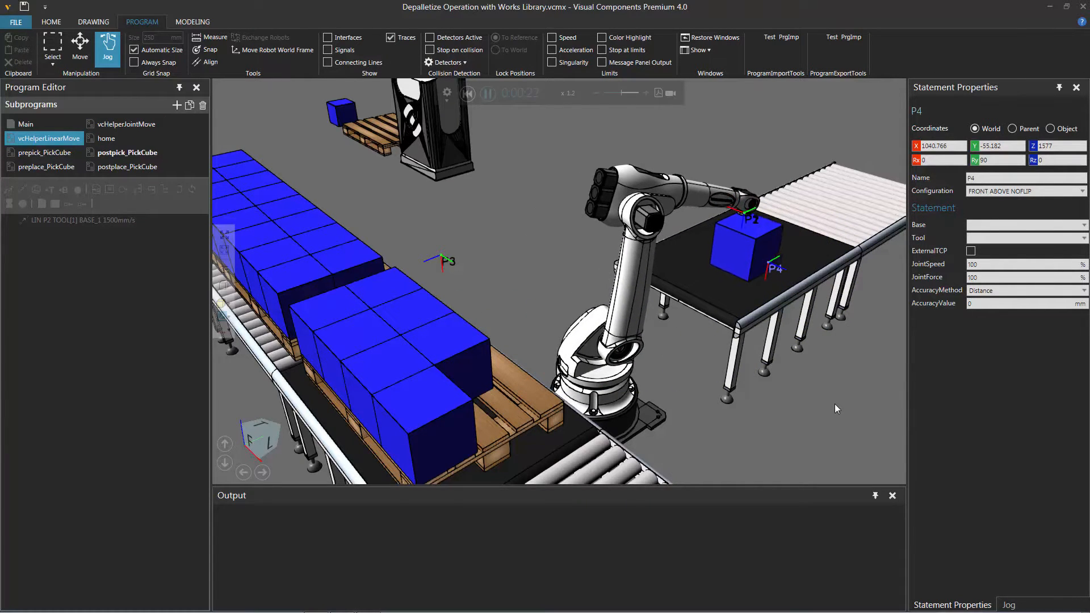
right_drag(834, 406, 780, 420)
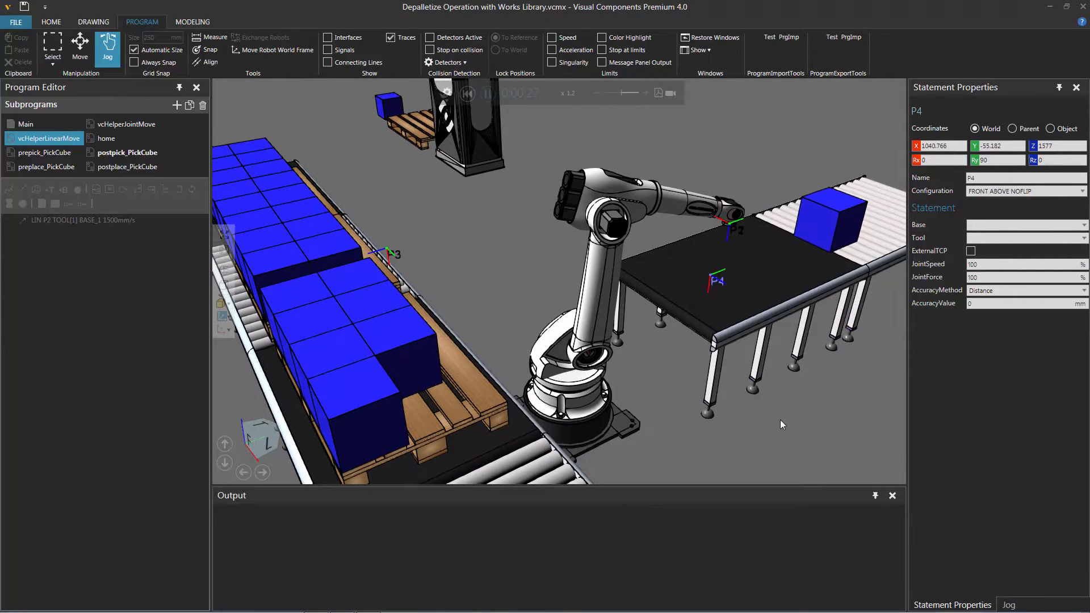